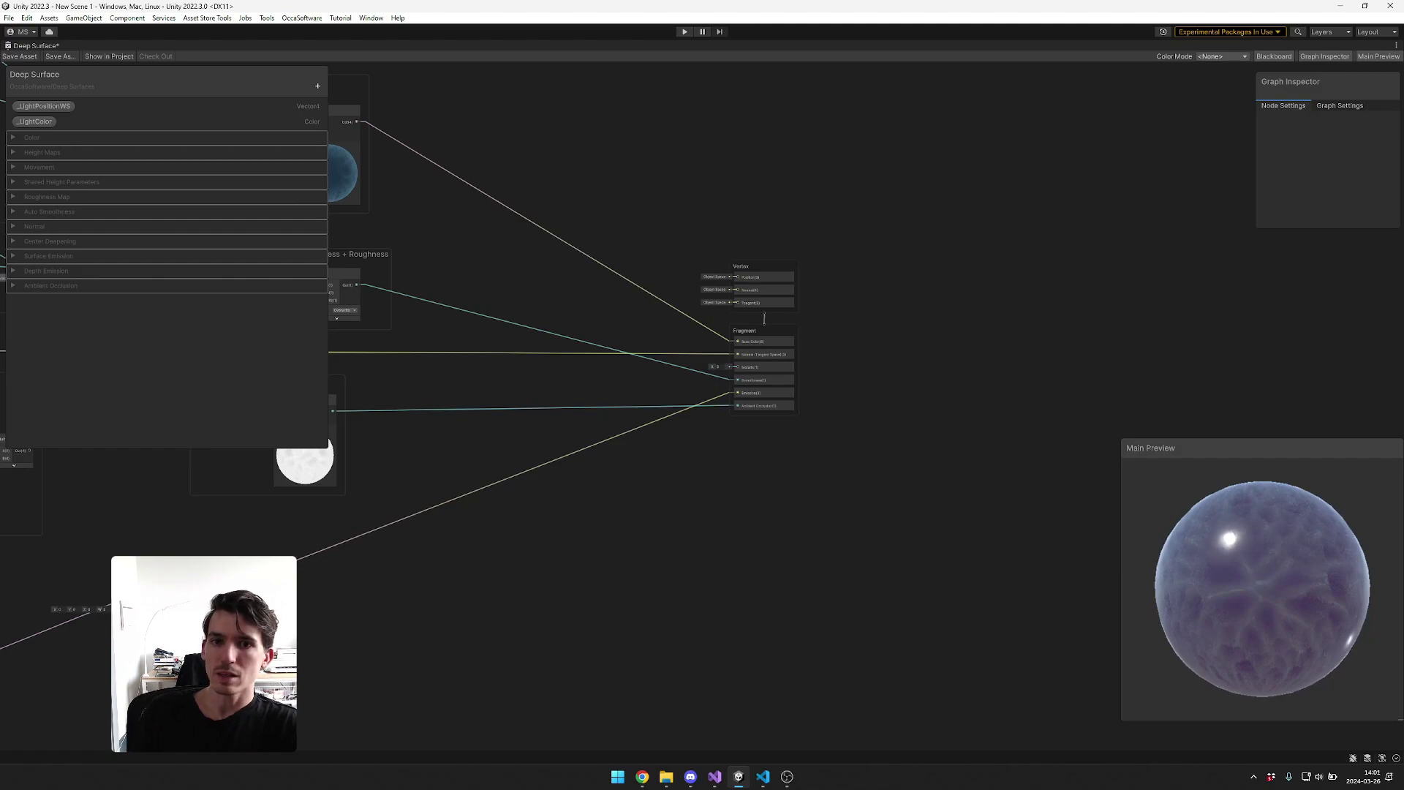
- Enlarge the shader graph's main preview and place it over the middle of the graph to view the sphere
left_click_drag(1236, 449, 749, 237)
left_click_drag(914, 508, 1141, 734)
left_click_drag(878, 237, 733, 152)
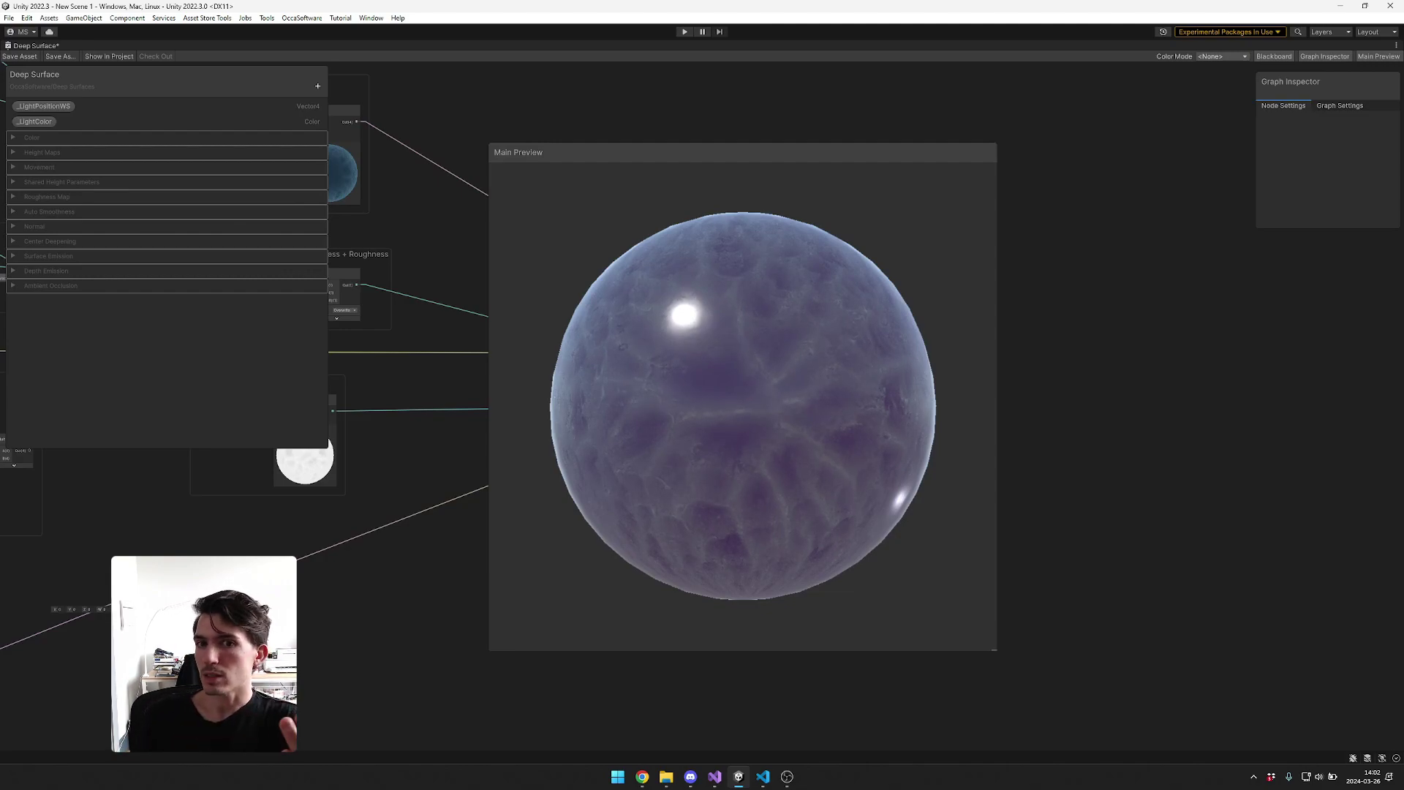
- Shrink the main preview and move it clear of the Vertex and Fragment nodes
left_click_drag(742, 152, 1025, 199)
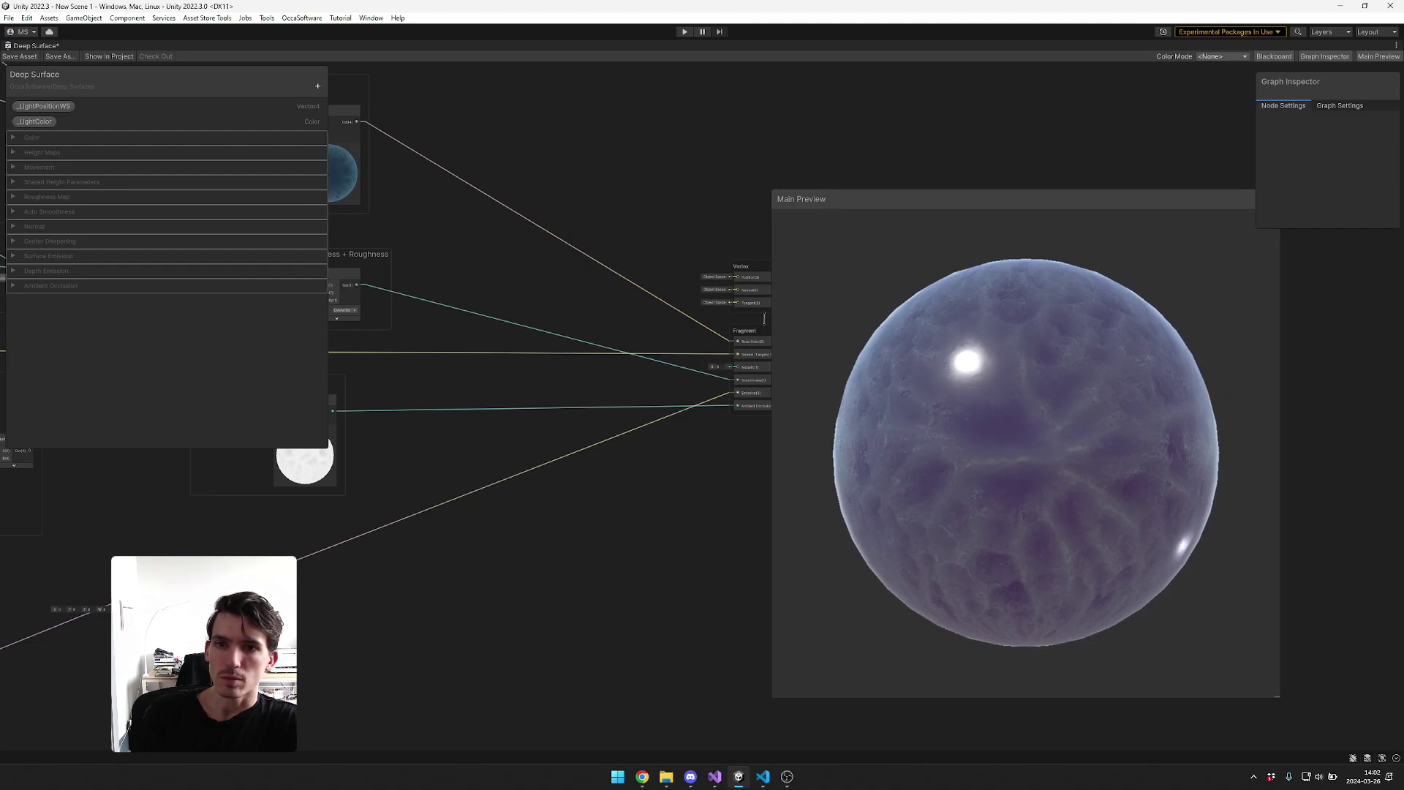
left_click_drag(1278, 695, 1073, 490)
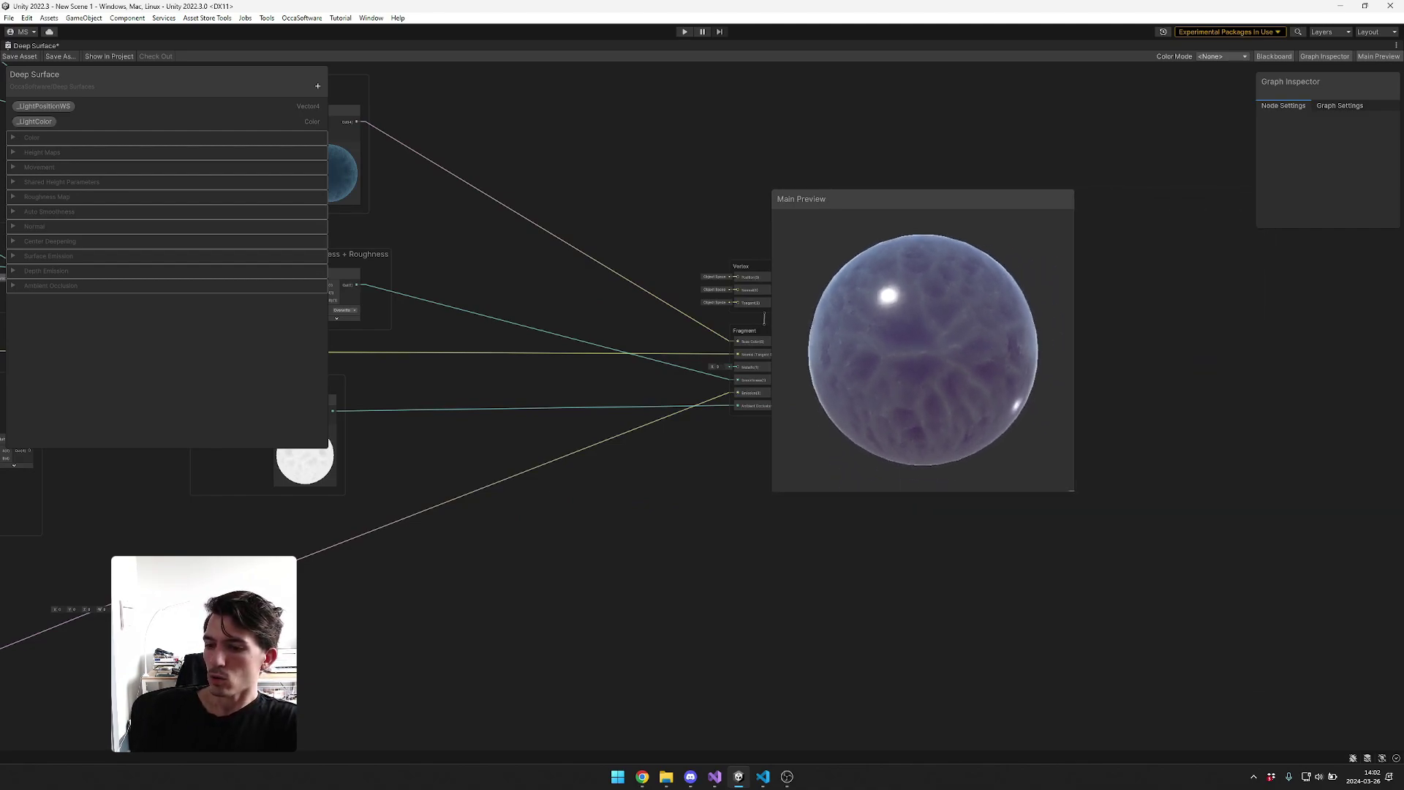
left_click_drag(923, 199, 1226, 344)
- Restore the maximized shader graph to the docked layout, show the Game view at 0.92x scale and enter Play mode
right_click(35, 45)
left_click(59, 51)
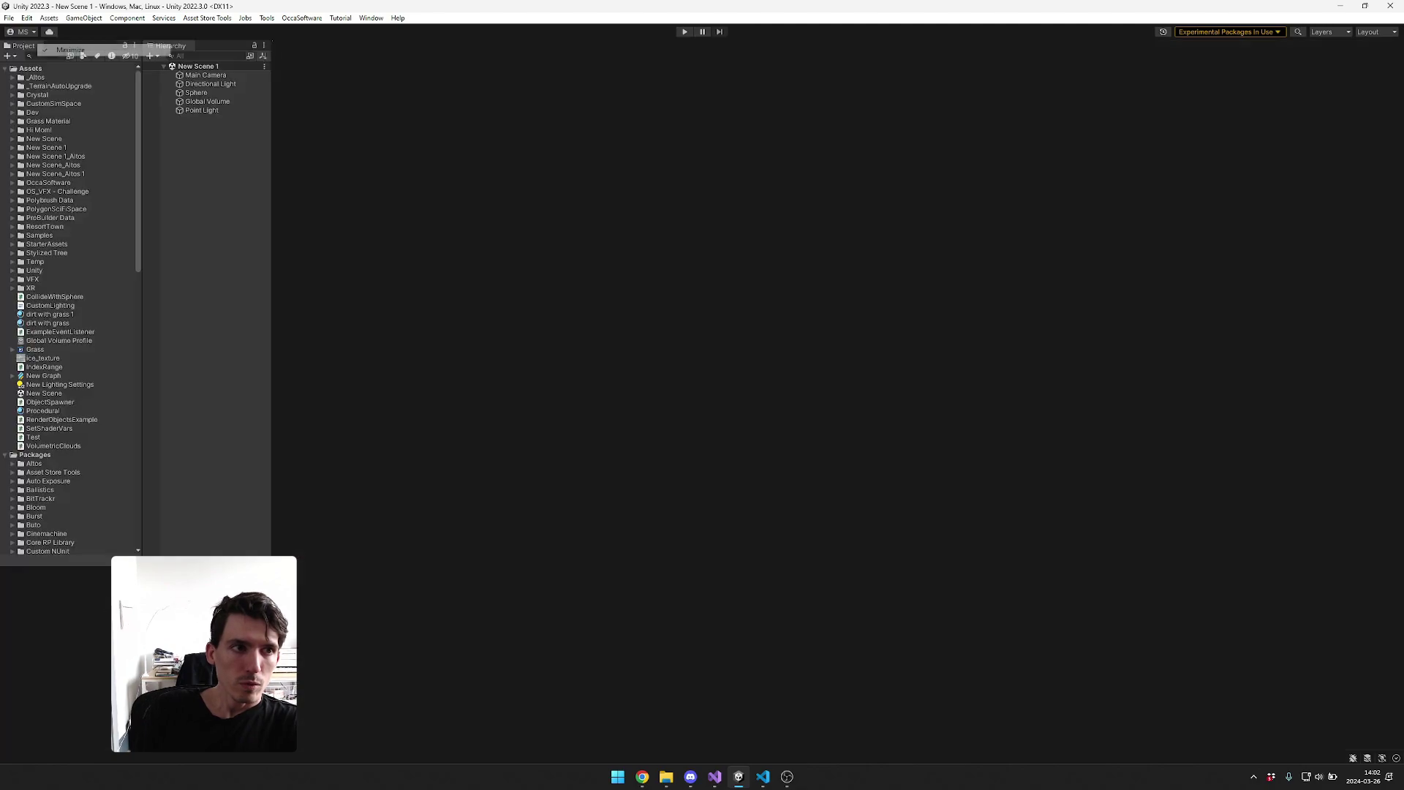
left_click(294, 46)
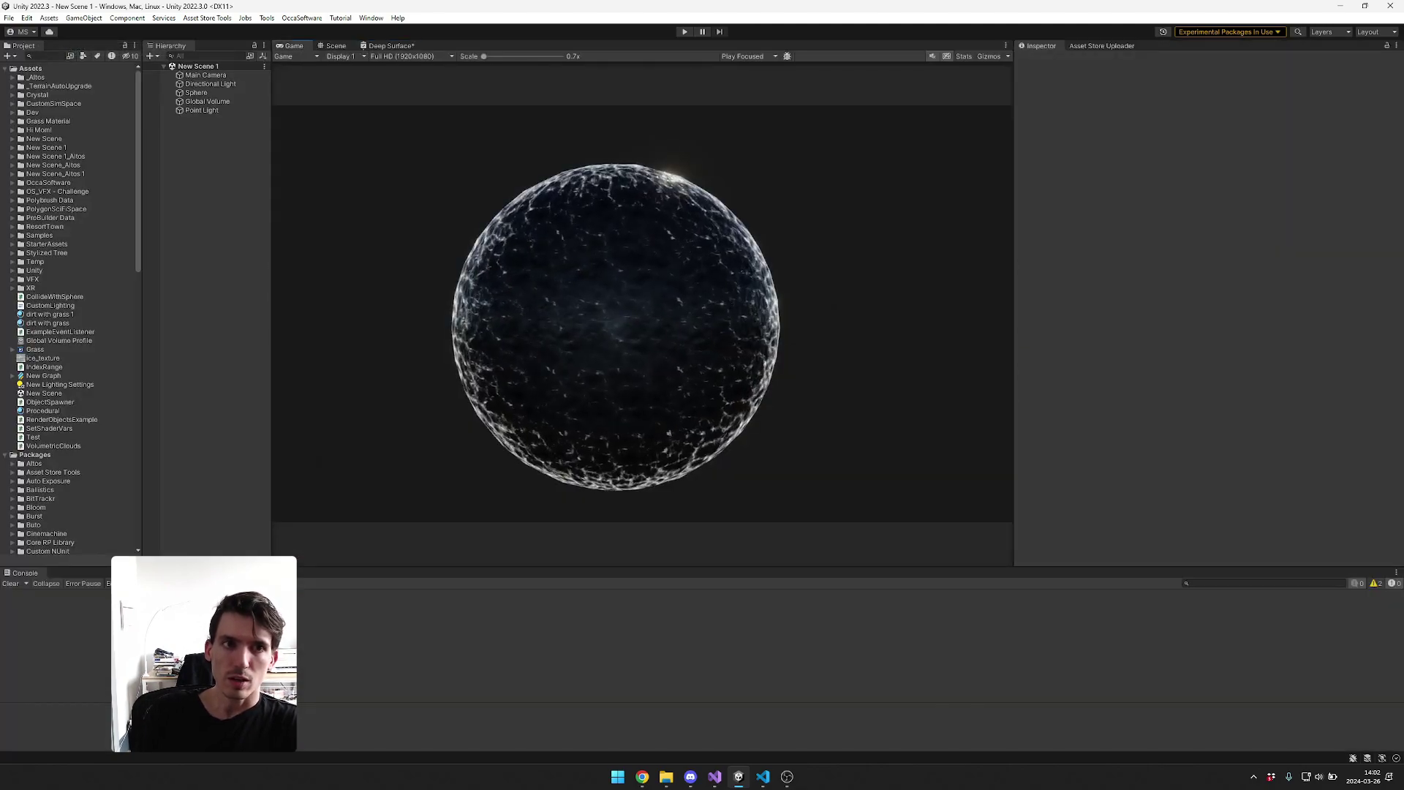
scroll(640, 345, "up", 5)
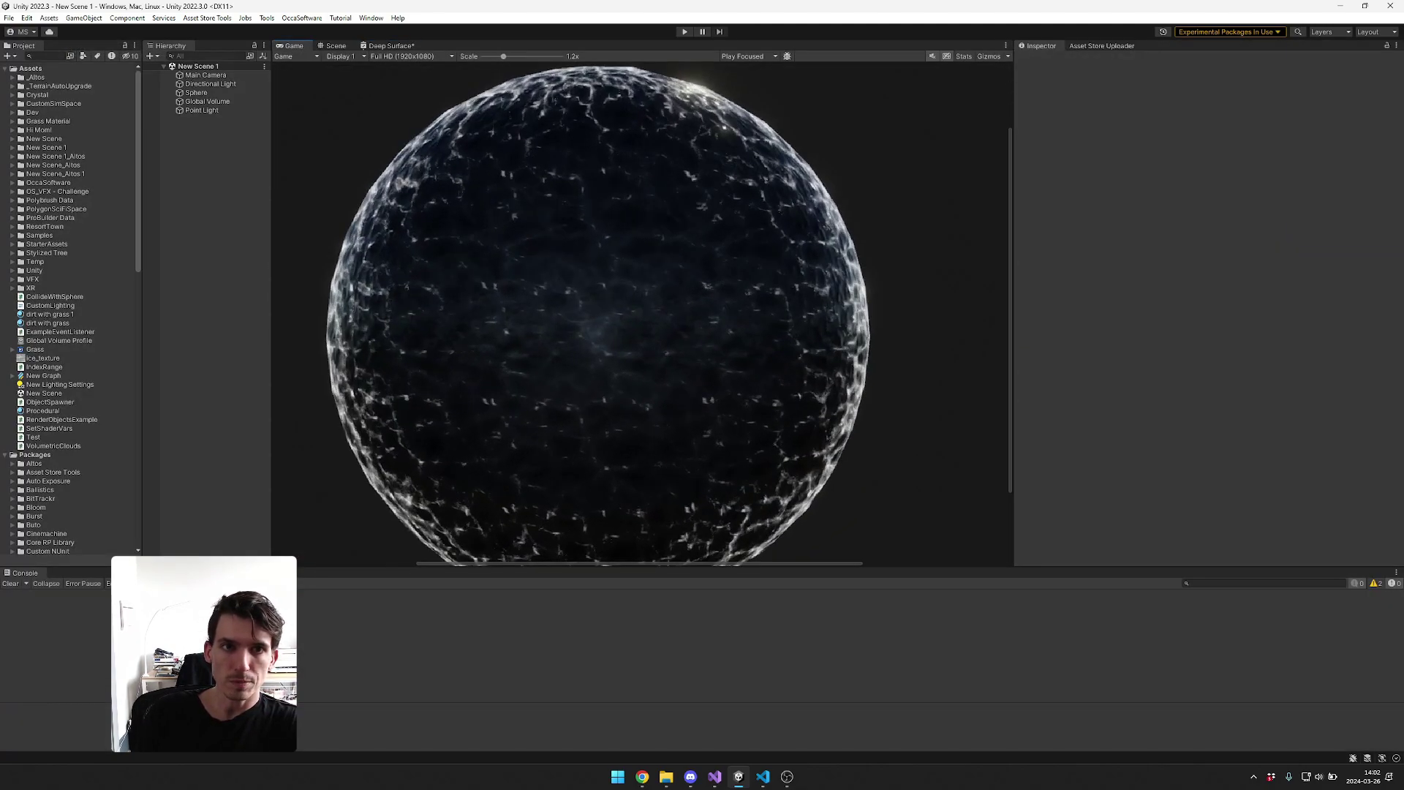
scroll(640, 344, "down", 3)
key("ctrl+p")
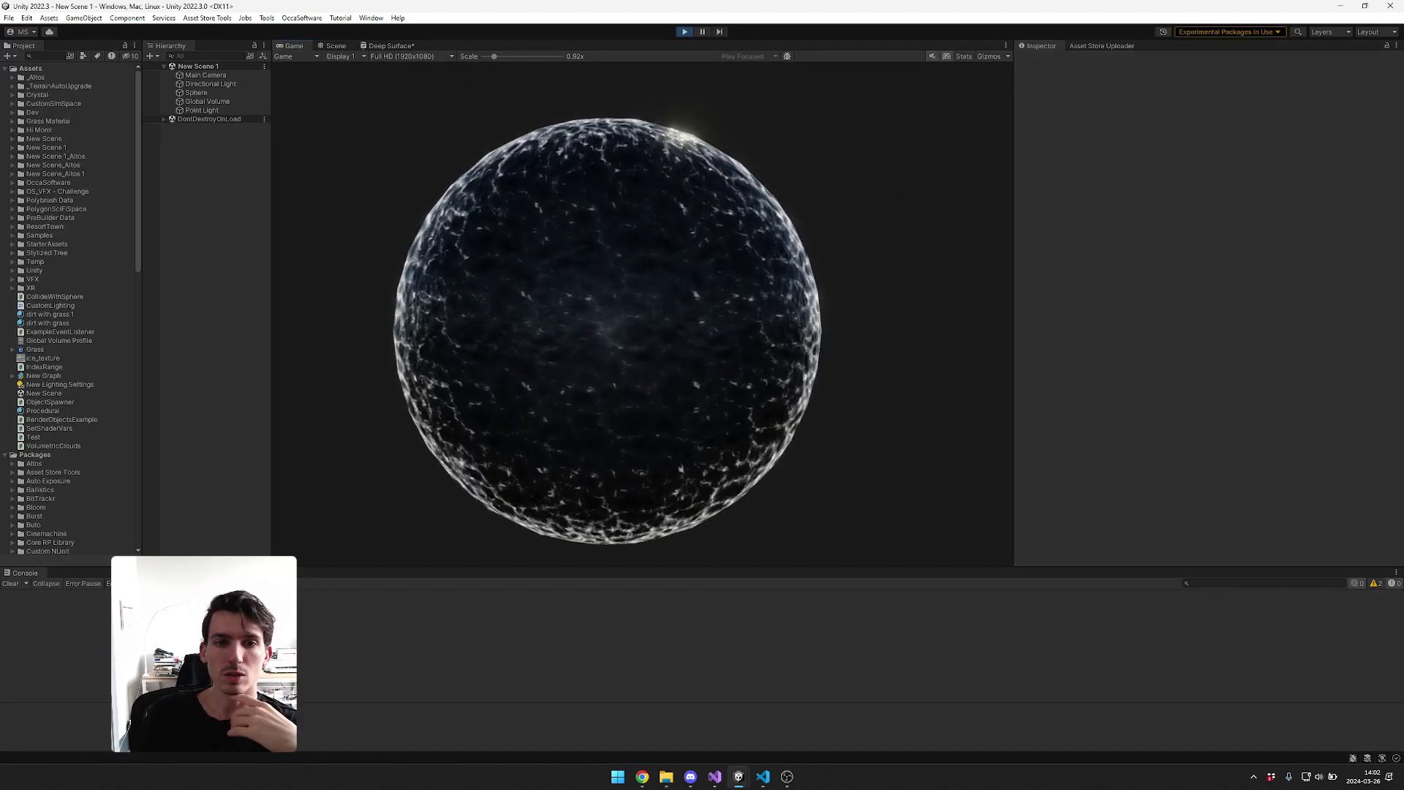
- Inspect the Sphere's Deep Surface 2 material, including its Depth Color and Surface Color settings
left_click(211, 84)
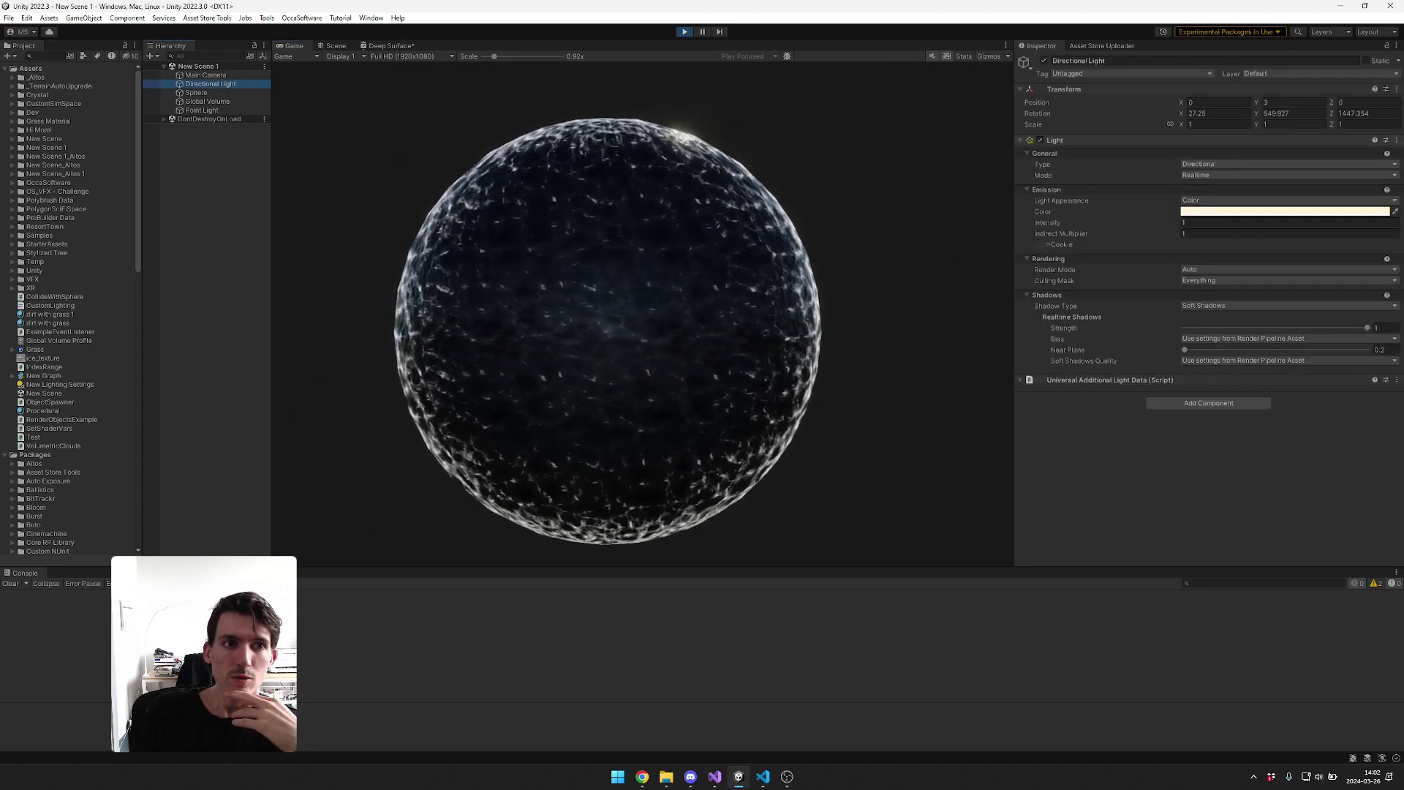
left_click(196, 93)
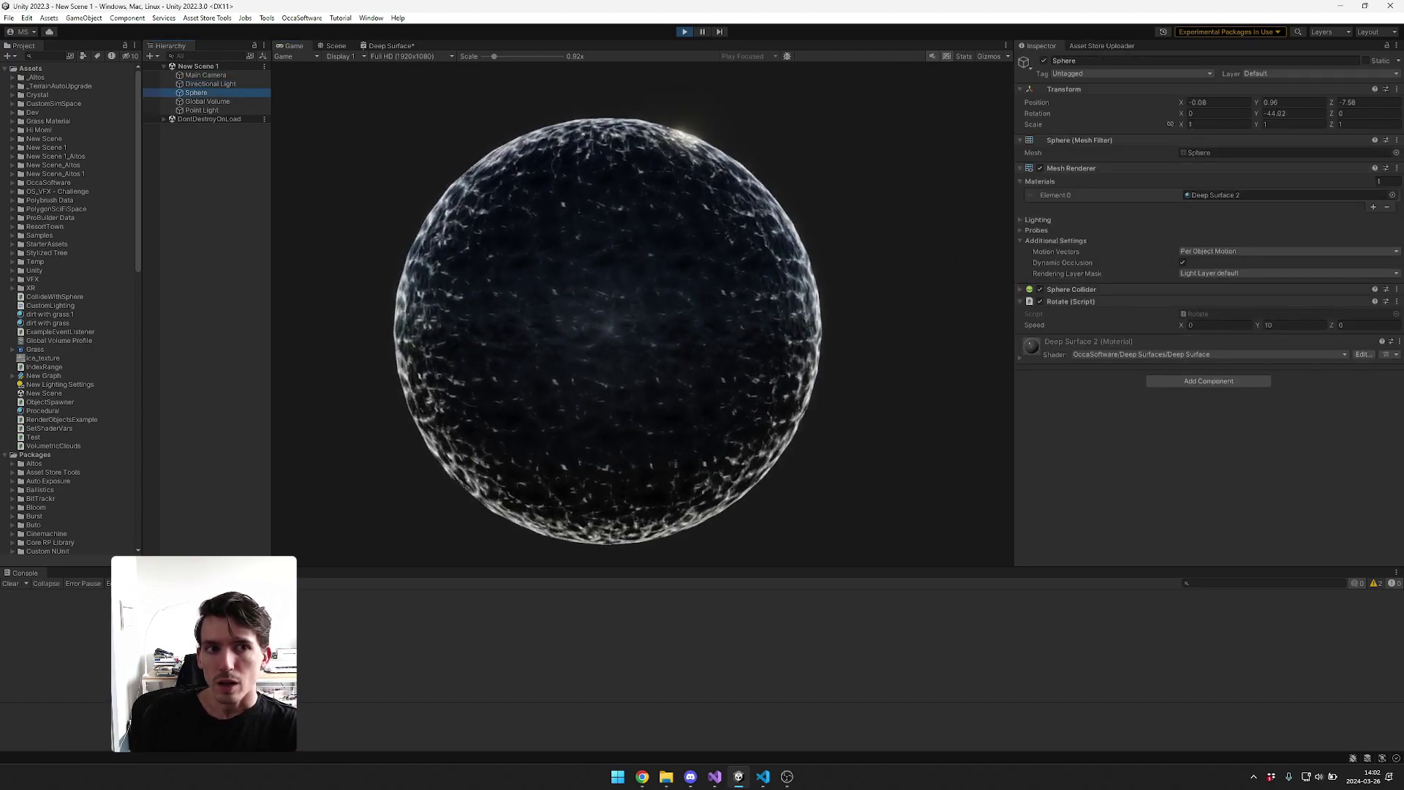
double_click(1293, 195)
left_click(1296, 137)
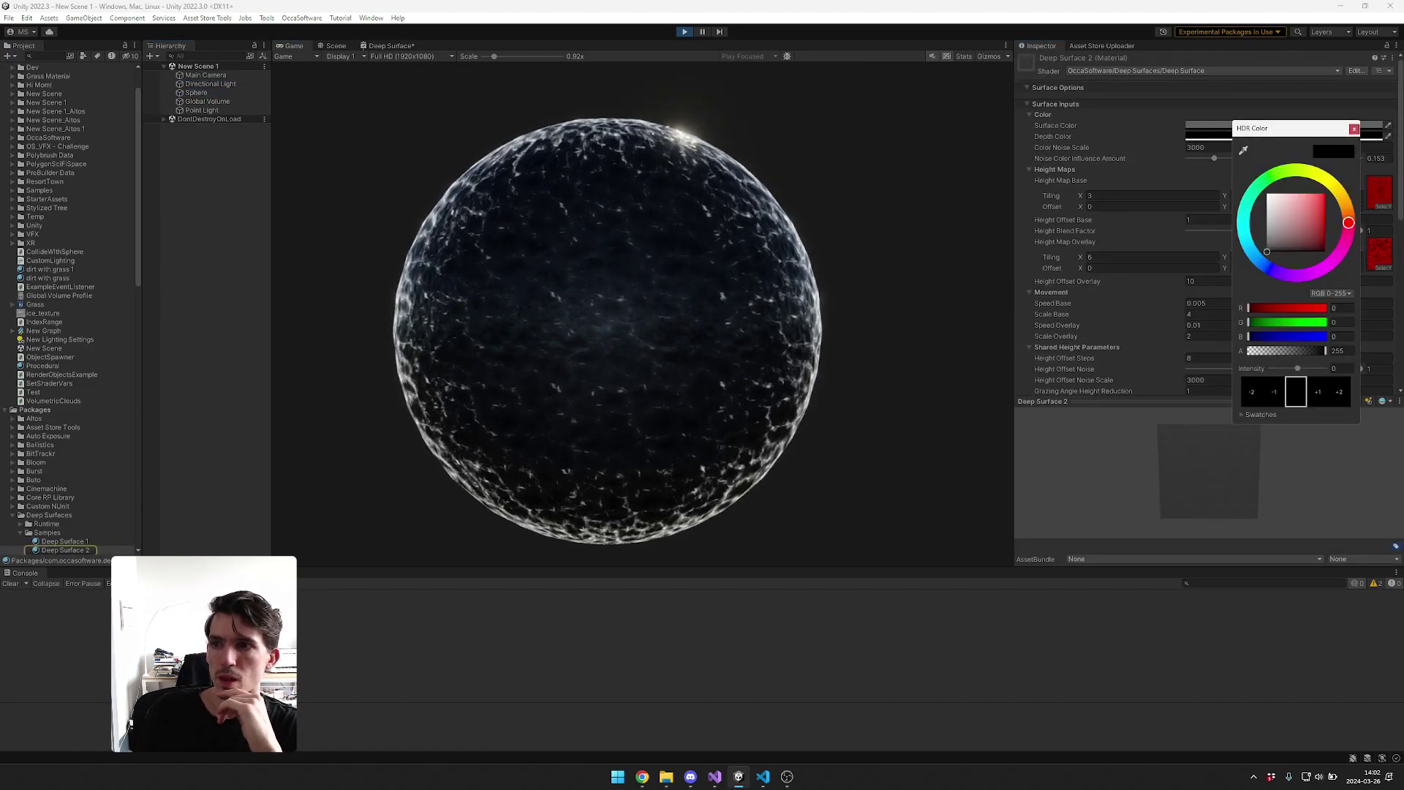
left_click_drag(1289, 225, 1251, 183)
left_click(1217, 125)
key("Escape")
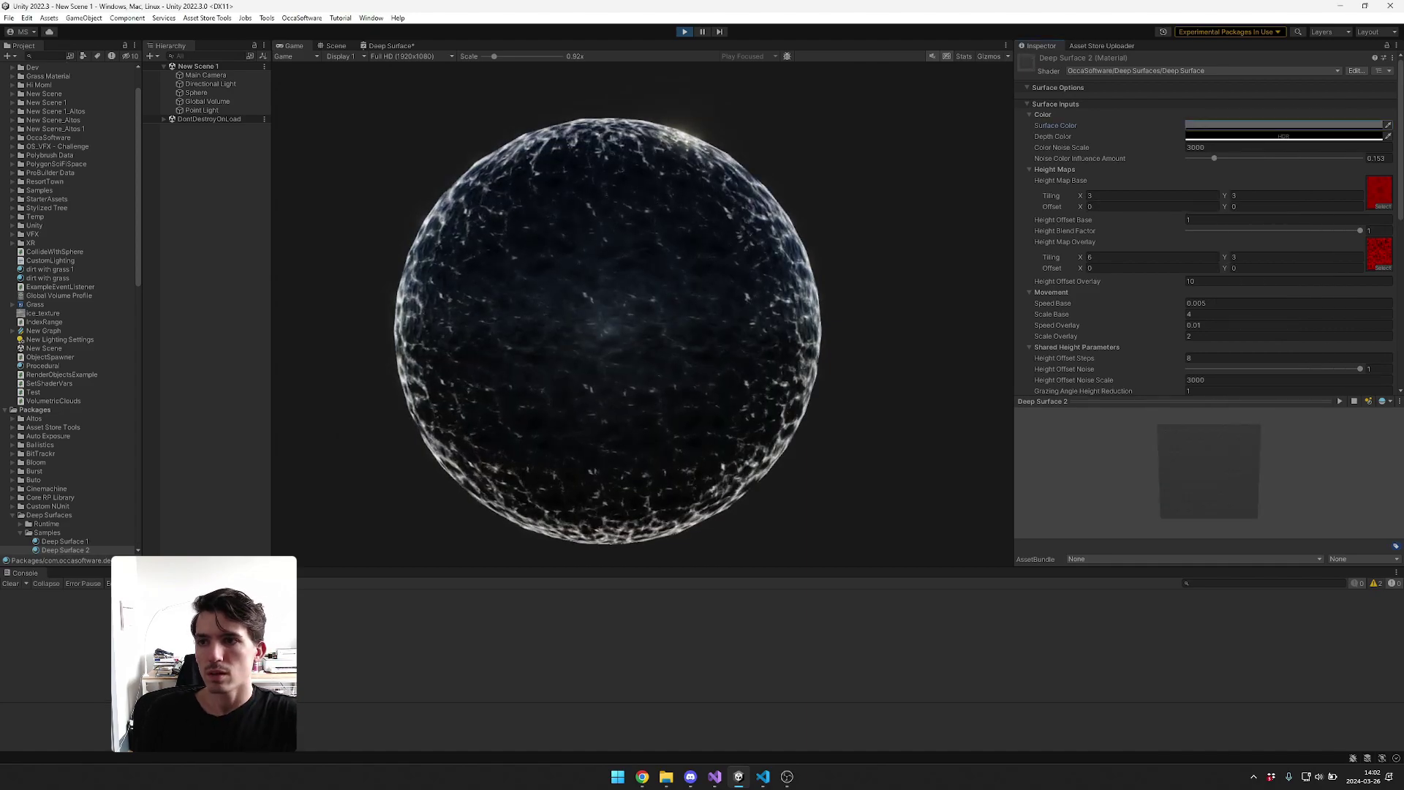
- Assign the Deep Surface 1 sample material to the Sphere during Play mode and open the material's properties
scroll(69, 307, "down", 5)
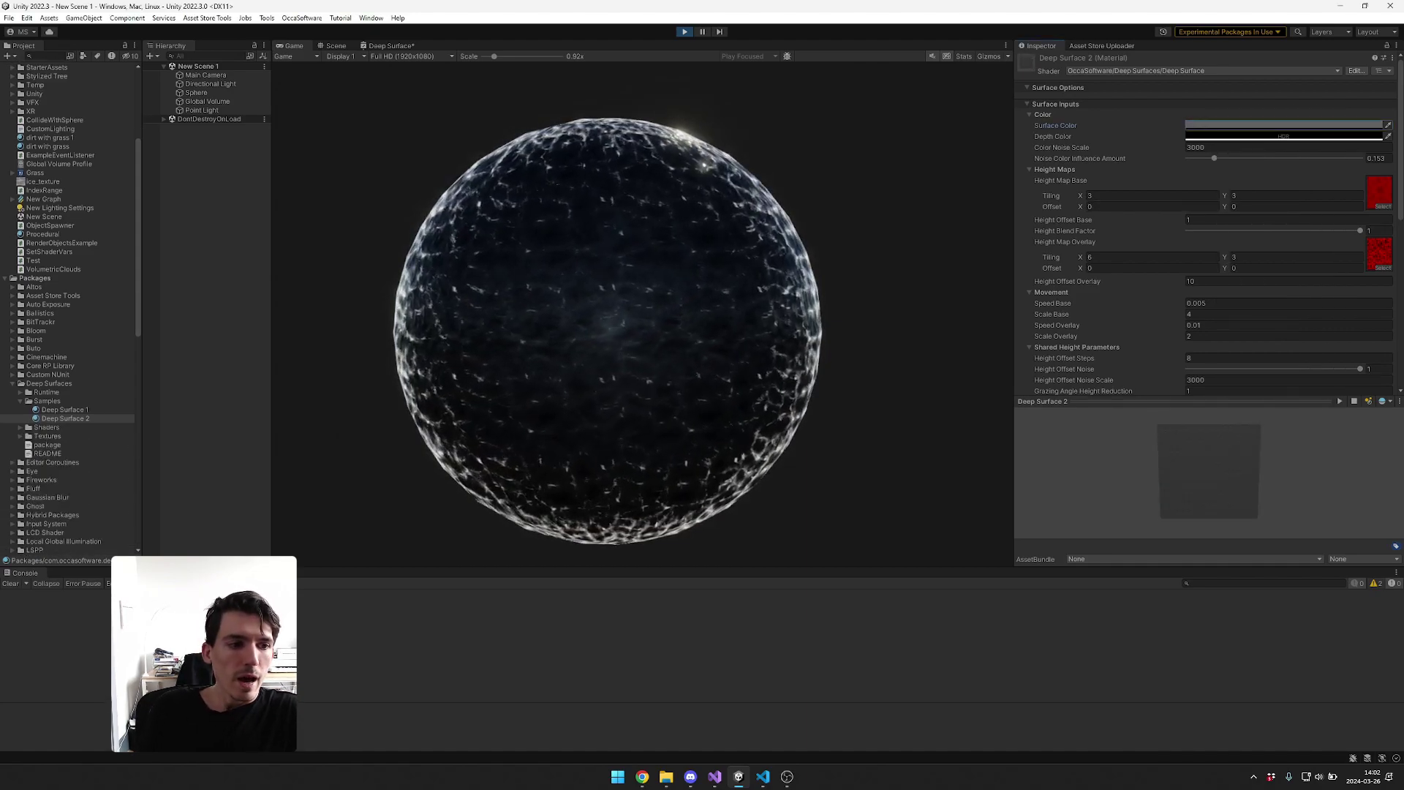
left_click(196, 93)
left_click_drag(64, 409, 1237, 195)
double_click(1236, 195)
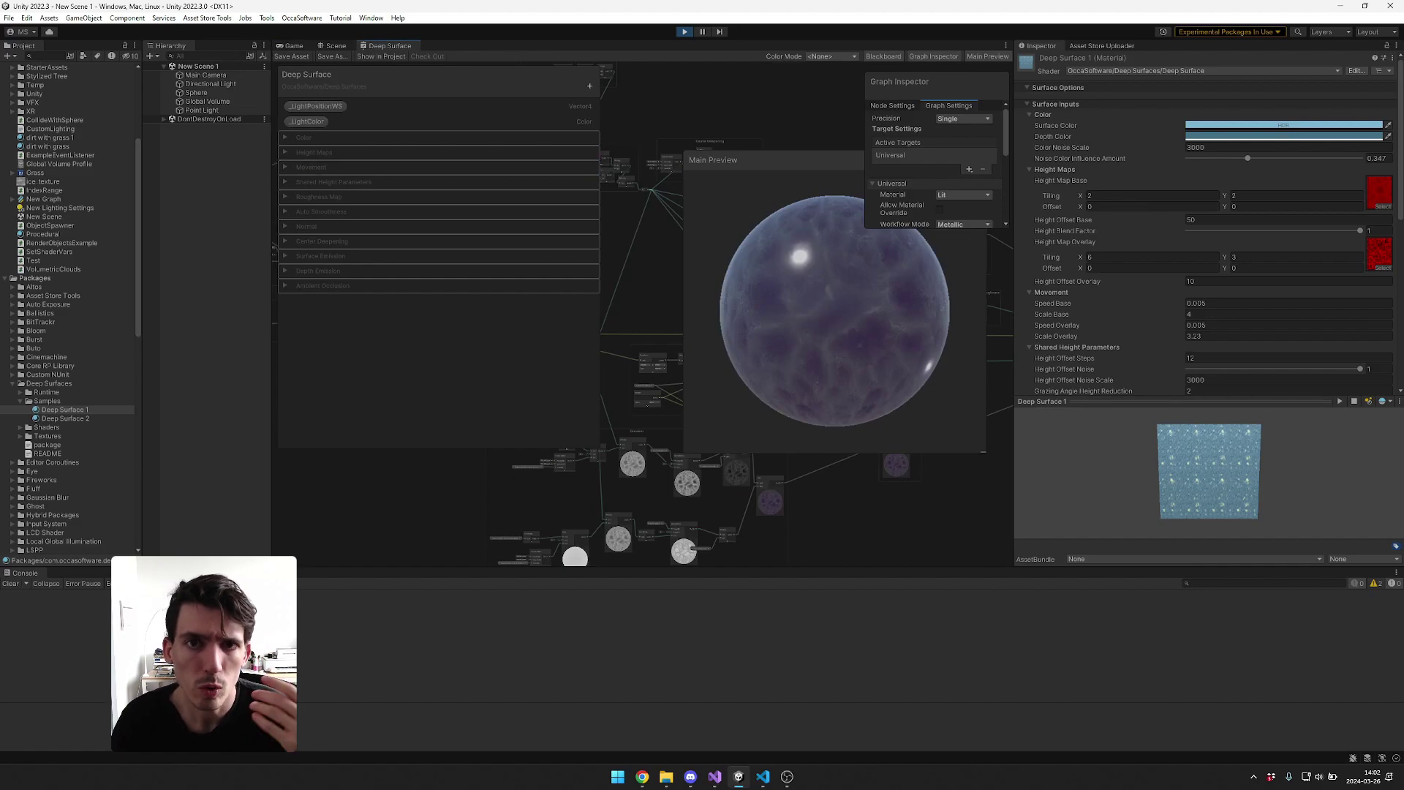
- Maximize the Deep Surface shader graph and examine the Parallax Occlusion Mapping node in the Base Height Map group
right_click(380, 45)
left_click(403, 51)
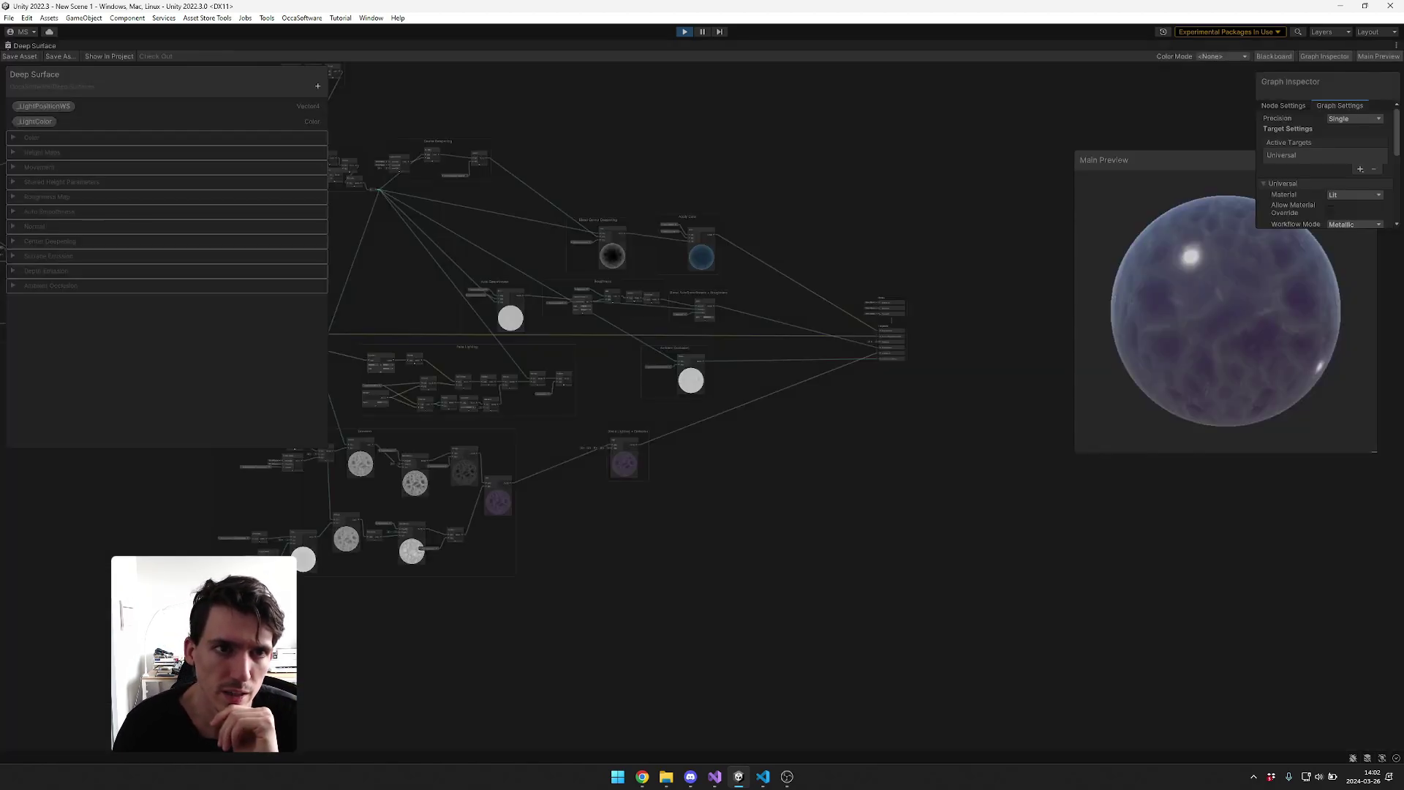
middle_click_drag(366, 248, 768, 337)
scroll(578, 317, "up", 8)
middle_click_drag(577, 318, 704, 308)
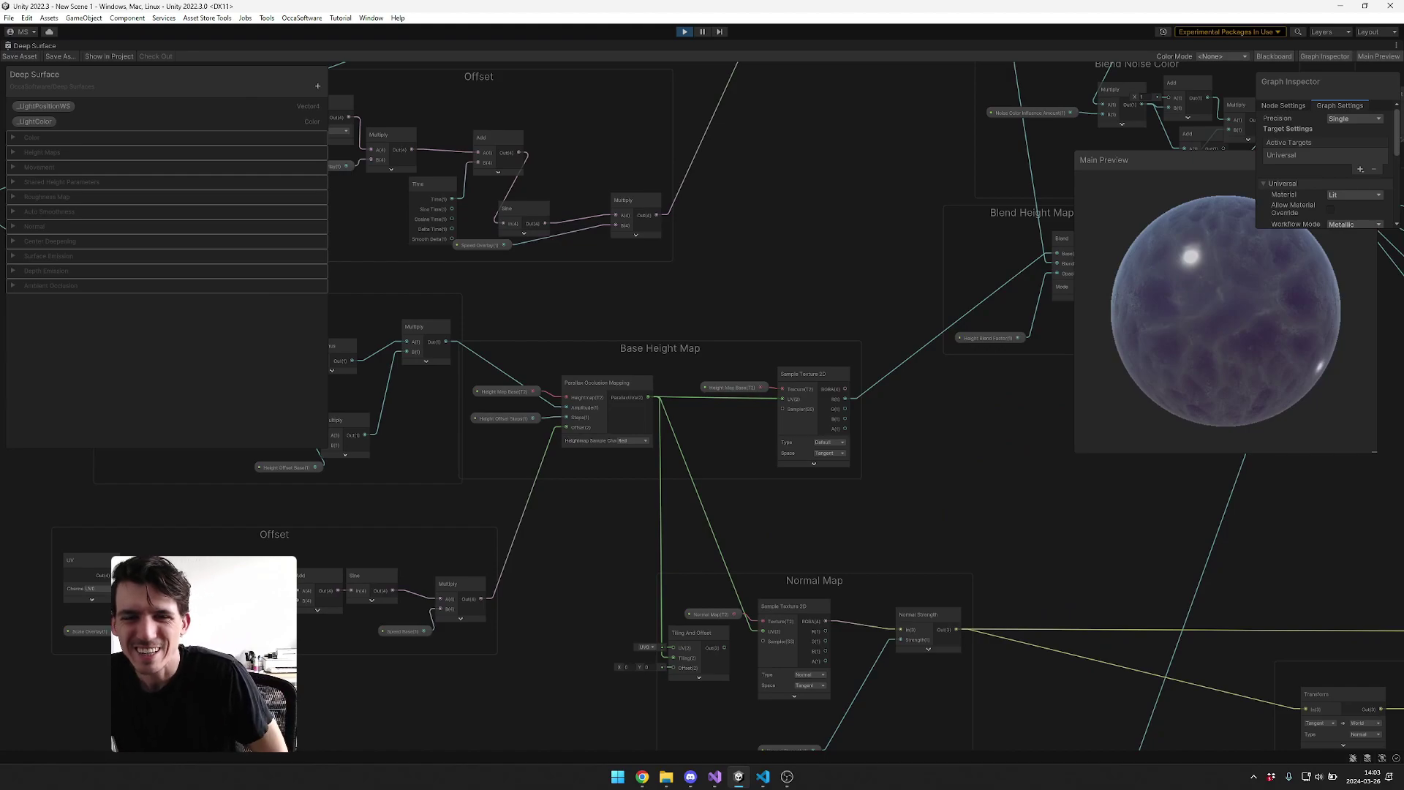
scroll(621, 414, "up", 8)
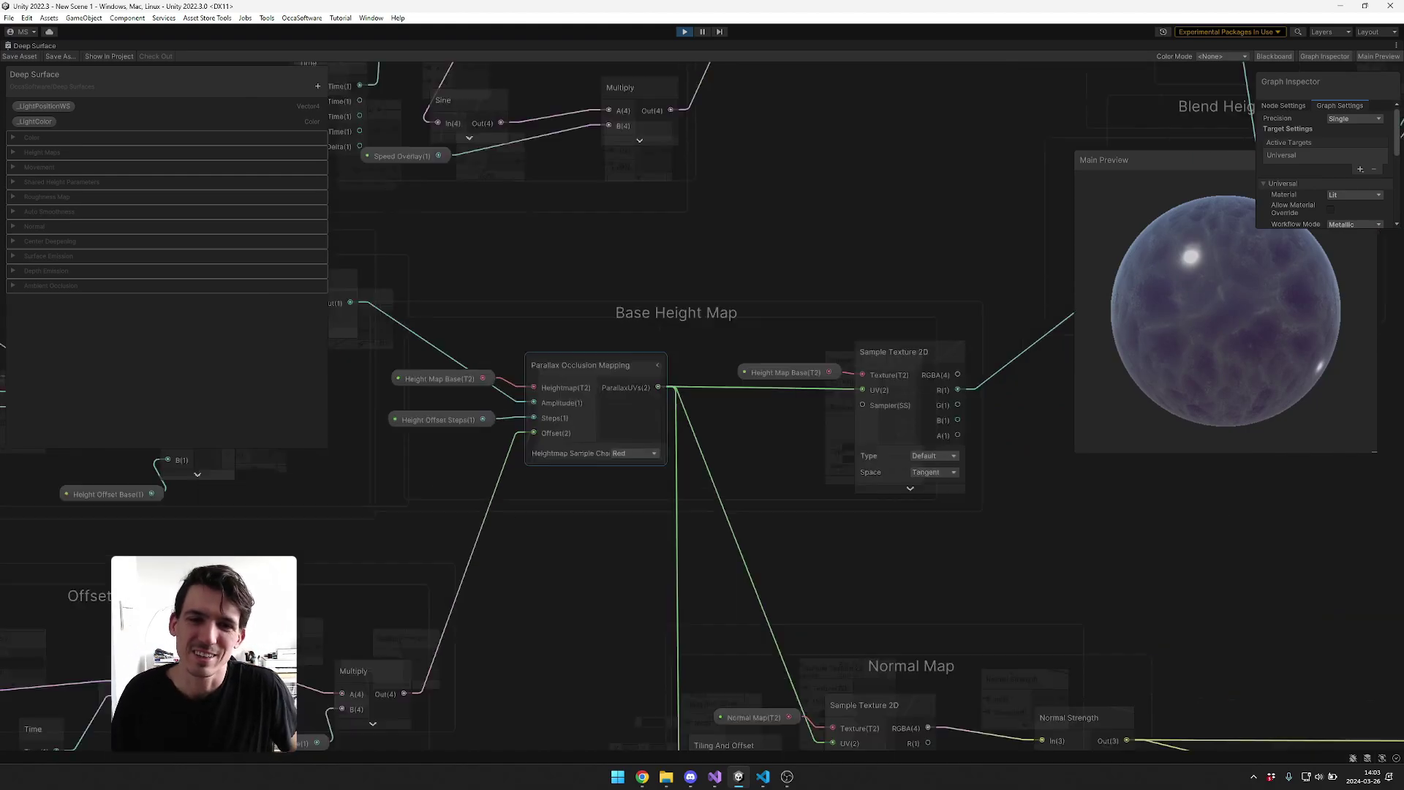
middle_click_drag(621, 415, 749, 438)
left_click(749, 438)
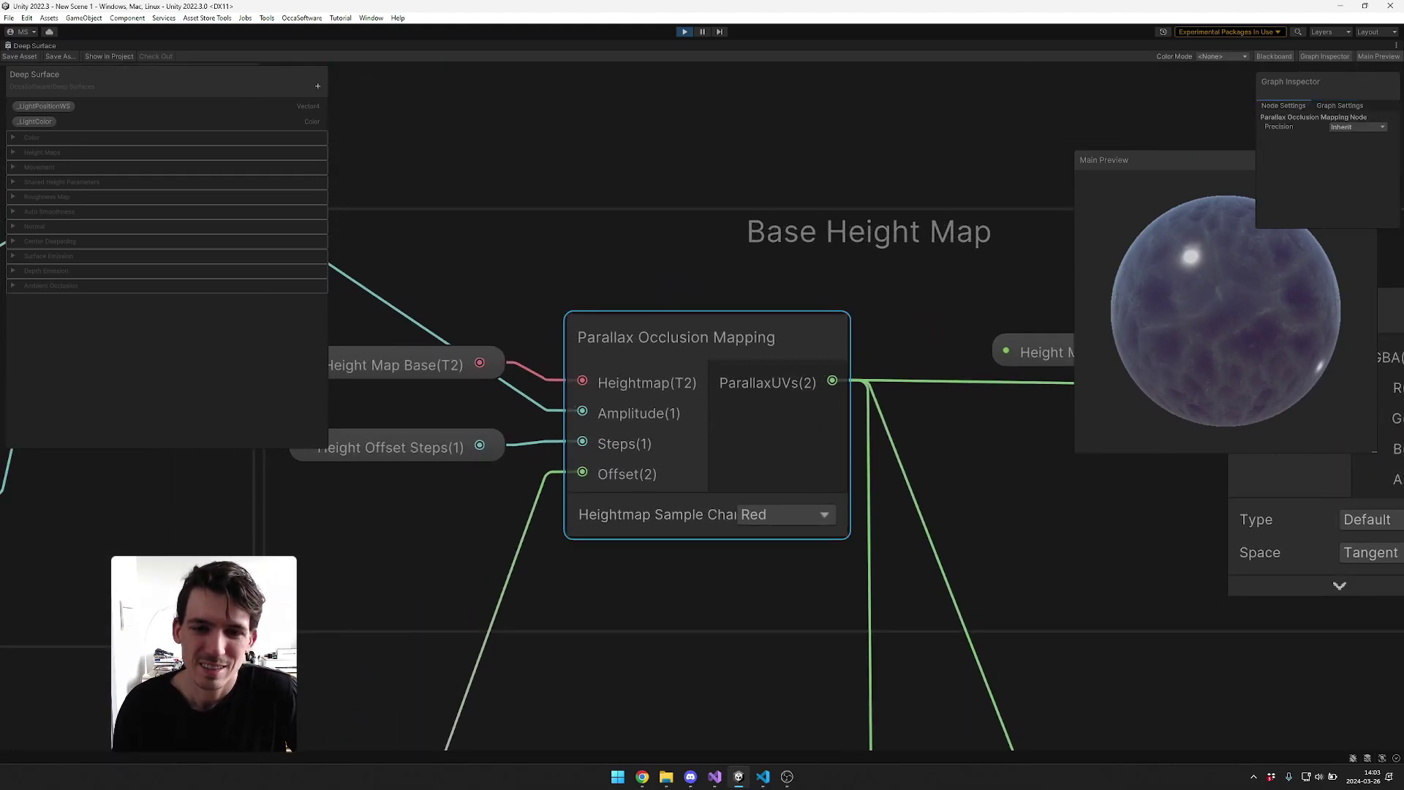
middle_click_drag(722, 216, 777, 243)
scroll(777, 244, "down", 1)
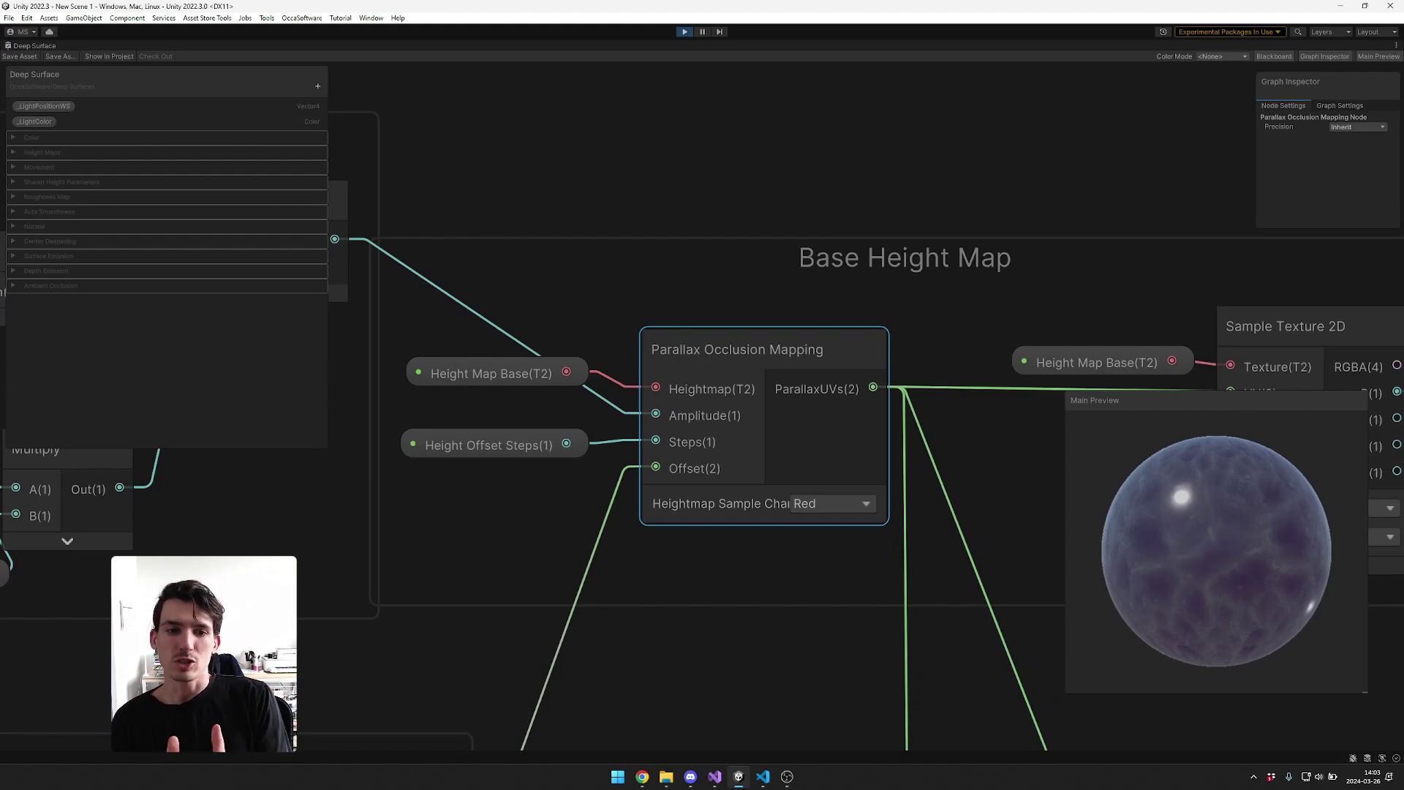
- Examine the Height Map Base property and the Amplitude connection feeding Parallax Occlusion Mapping, with the Graph Inspector widened
left_click(491, 373)
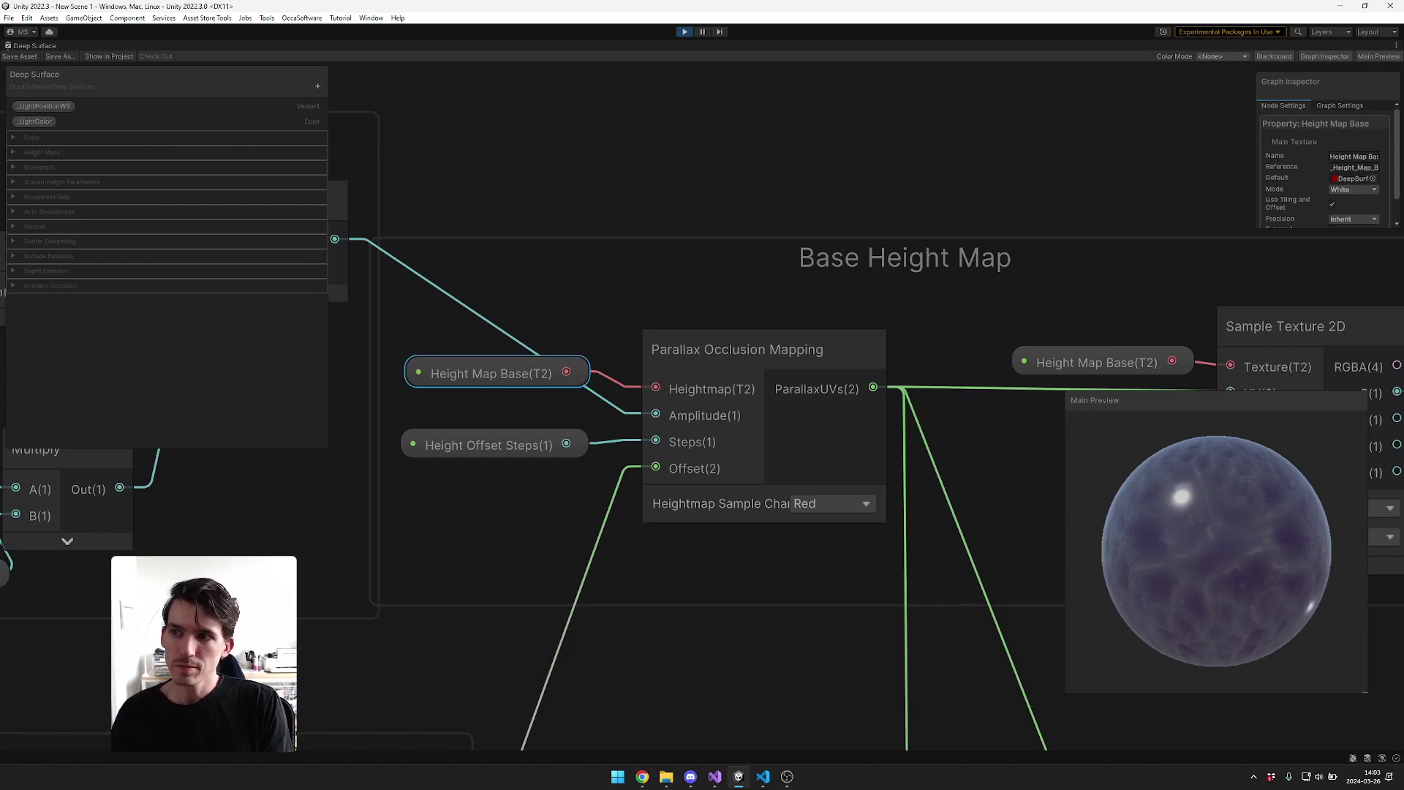
left_click_drag(1257, 172, 1205, 173)
left_click(1083, 176)
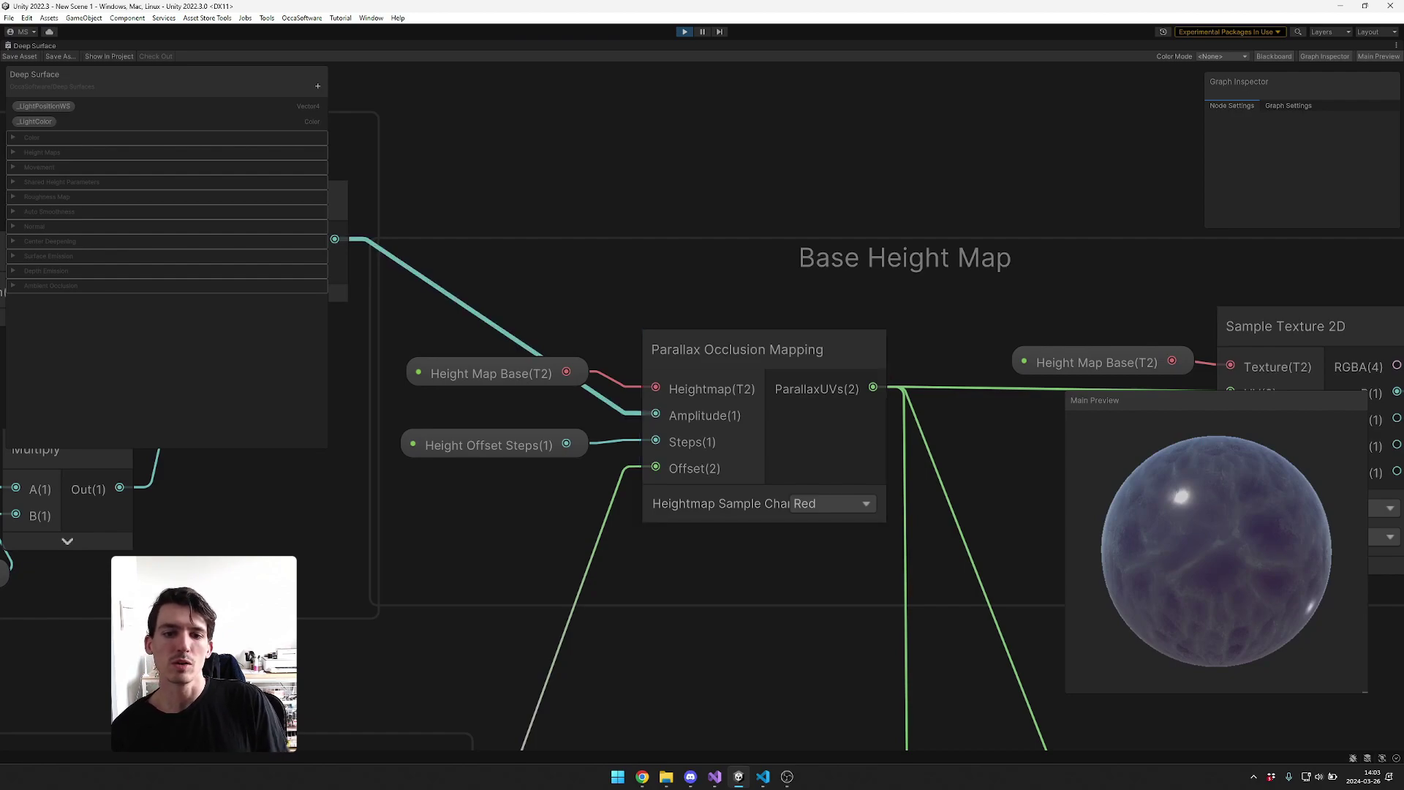
left_click(613, 405)
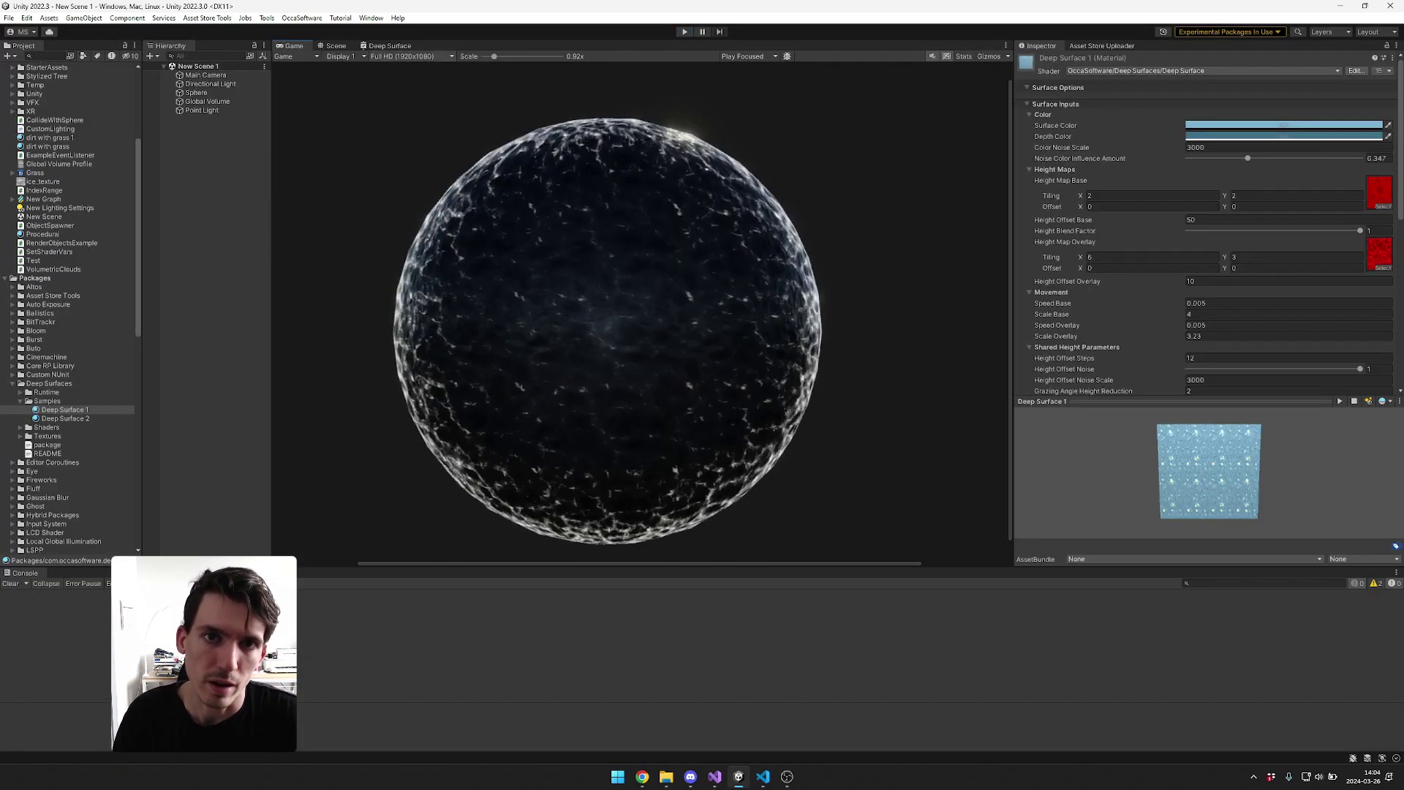
- Replace the Sphere's material with Deep Surface 1 outside Play mode and open that material's properties
left_click(64, 410)
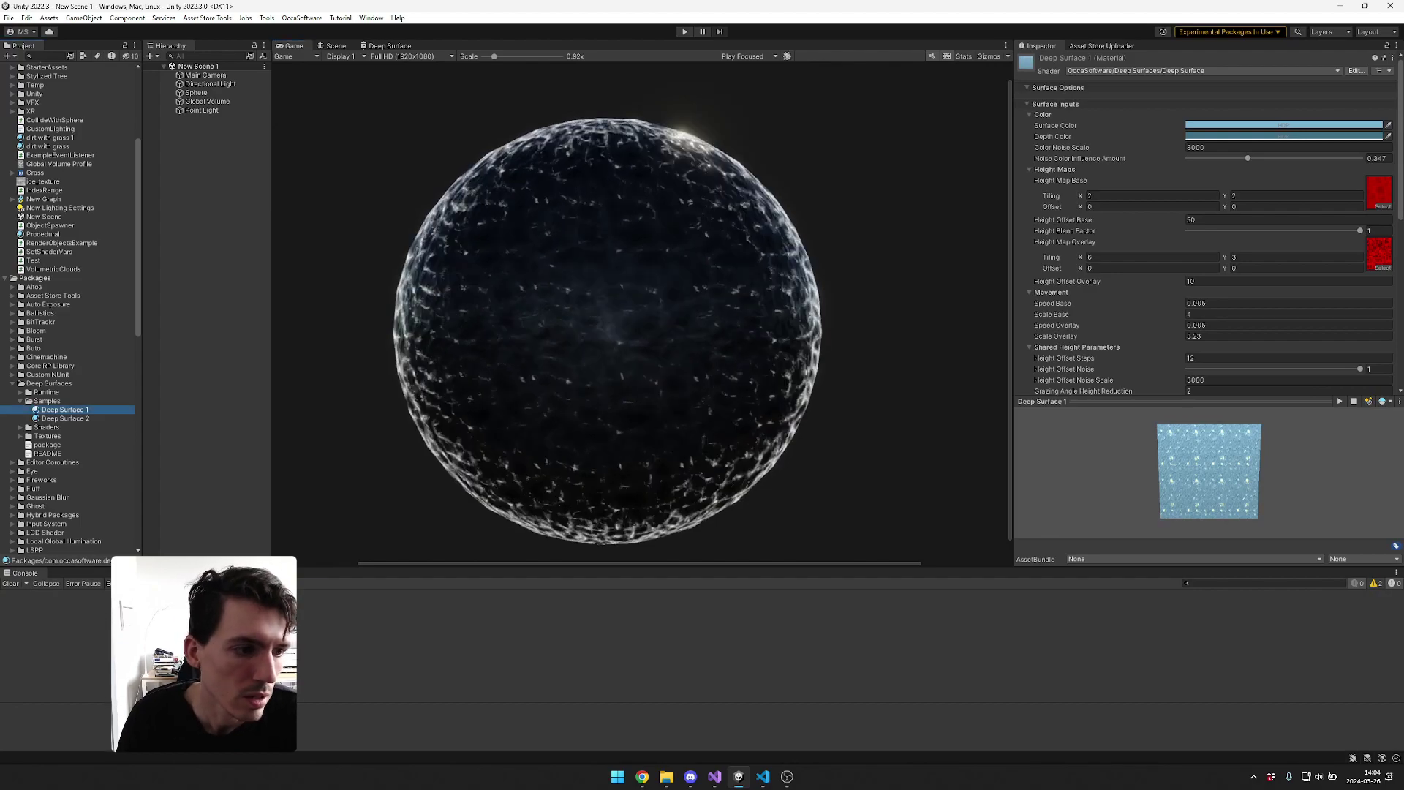
left_click(196, 93)
left_click_drag(64, 410, 1225, 195)
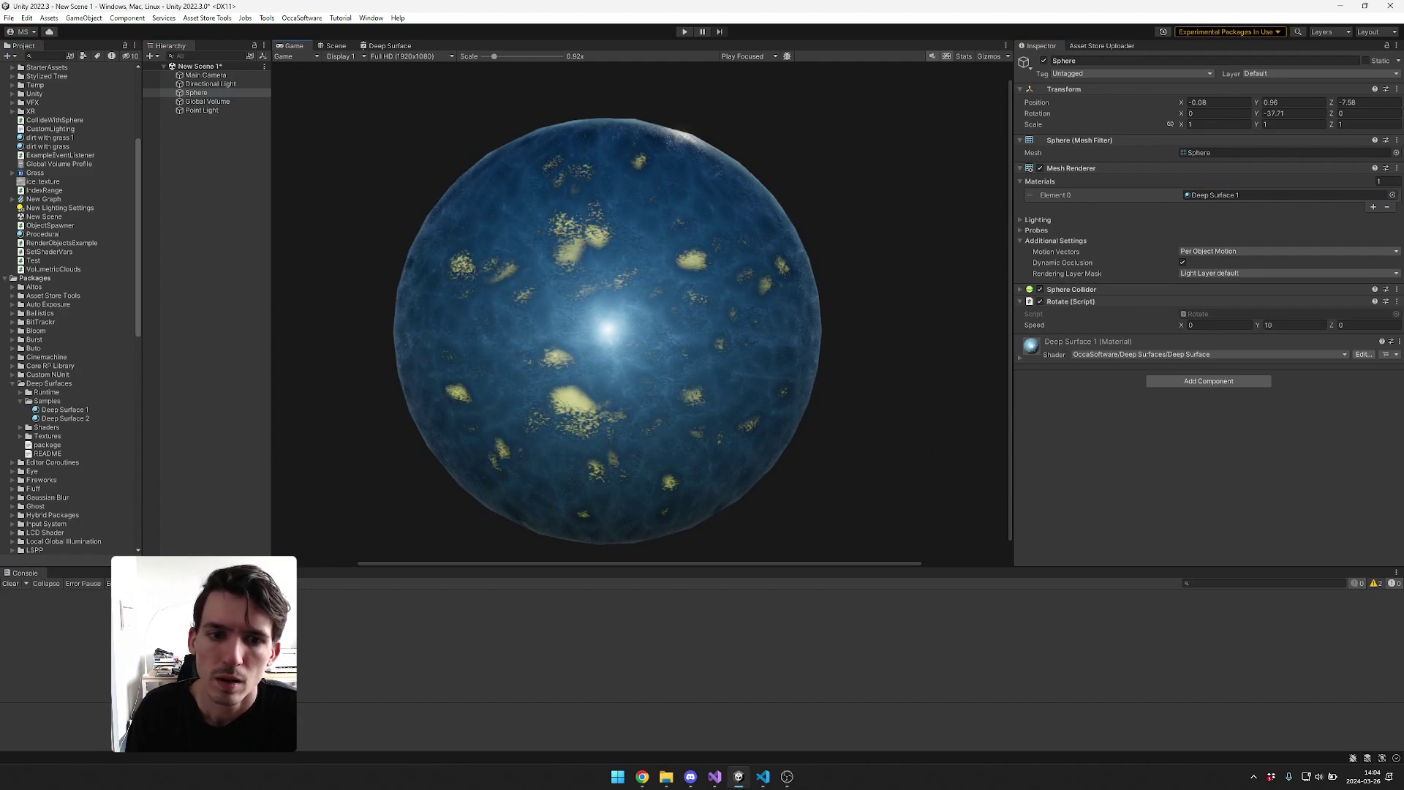
double_click(1208, 195)
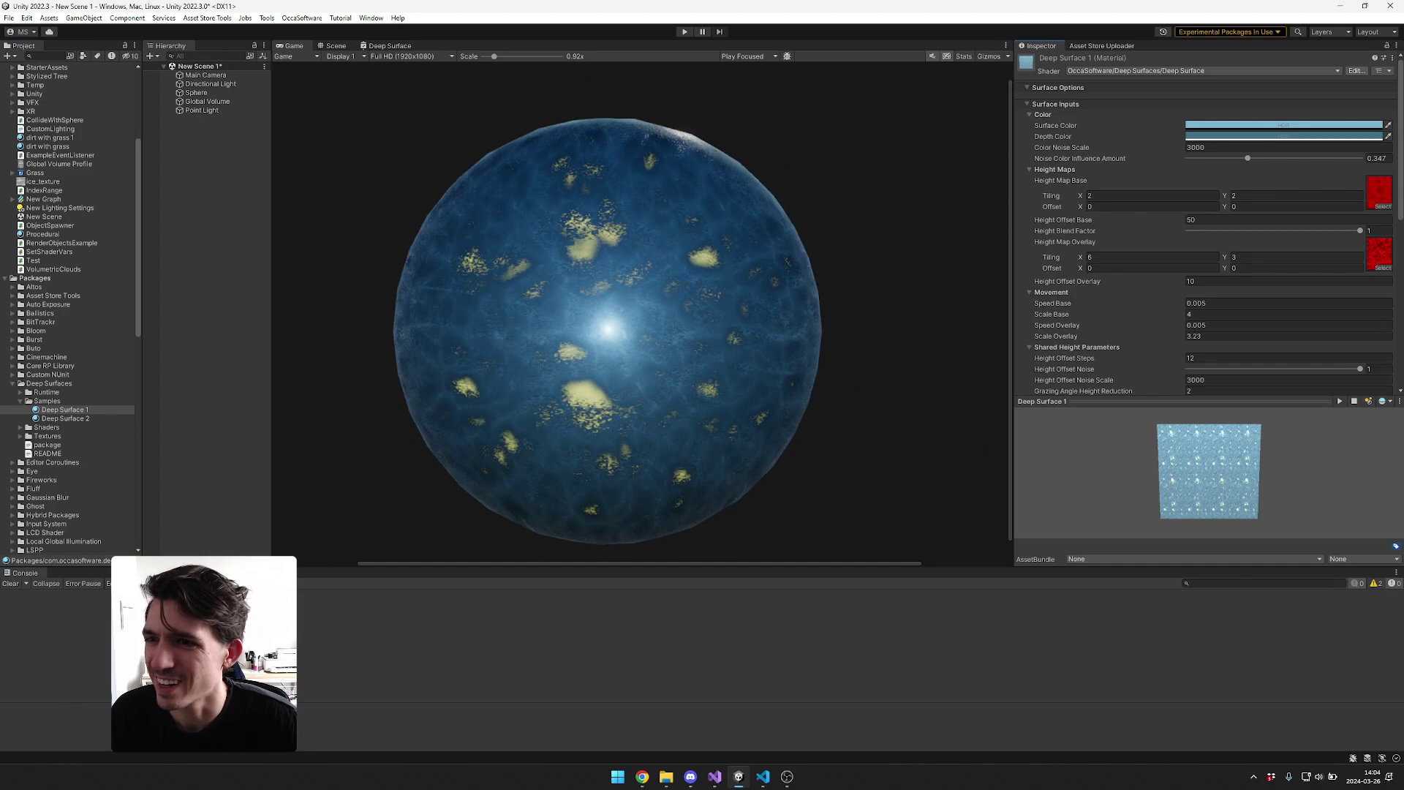
- Set the Deep Surface 1 material's Height Offset Steps to 1 and Height Offset Noise to 0
scroll(1207, 220, "down", 3)
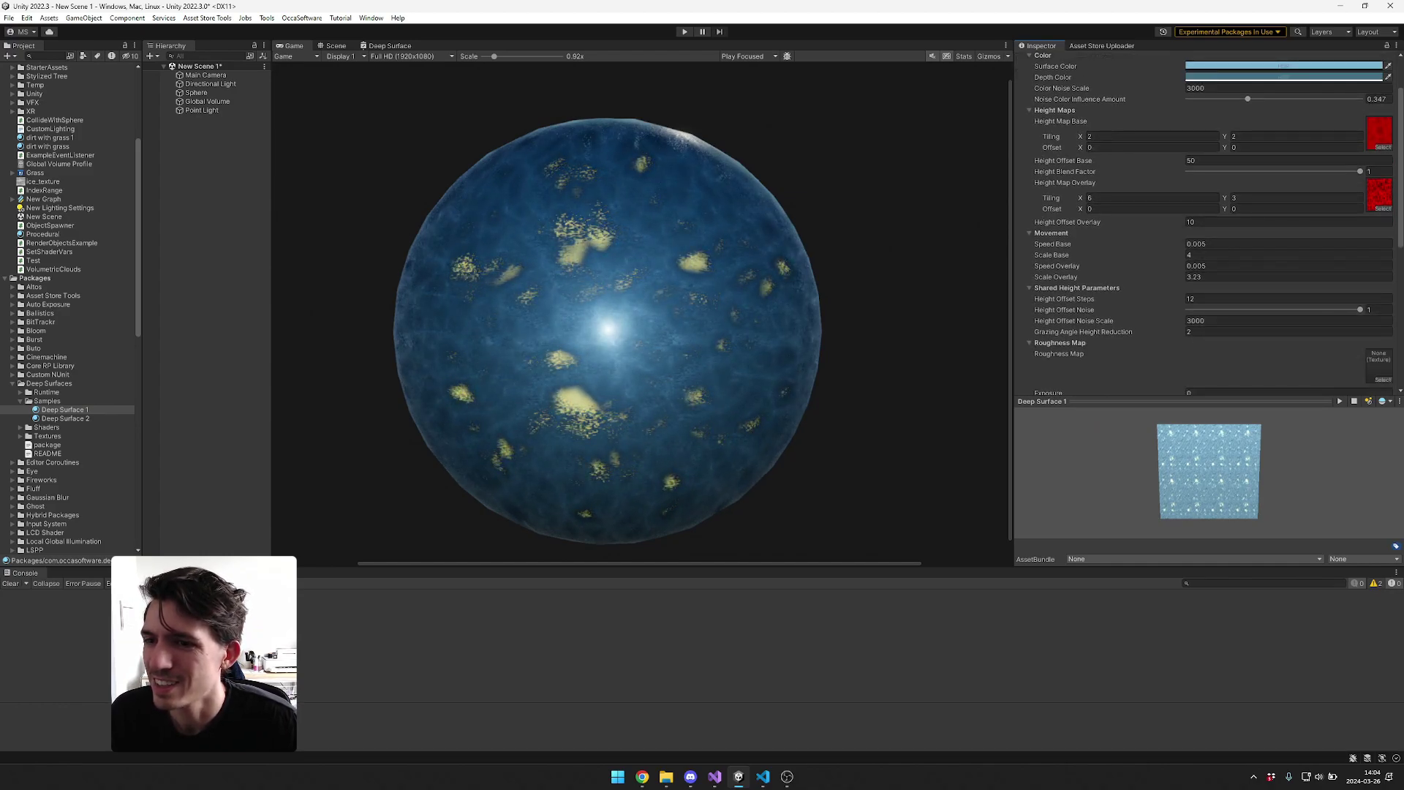
left_click(1207, 300)
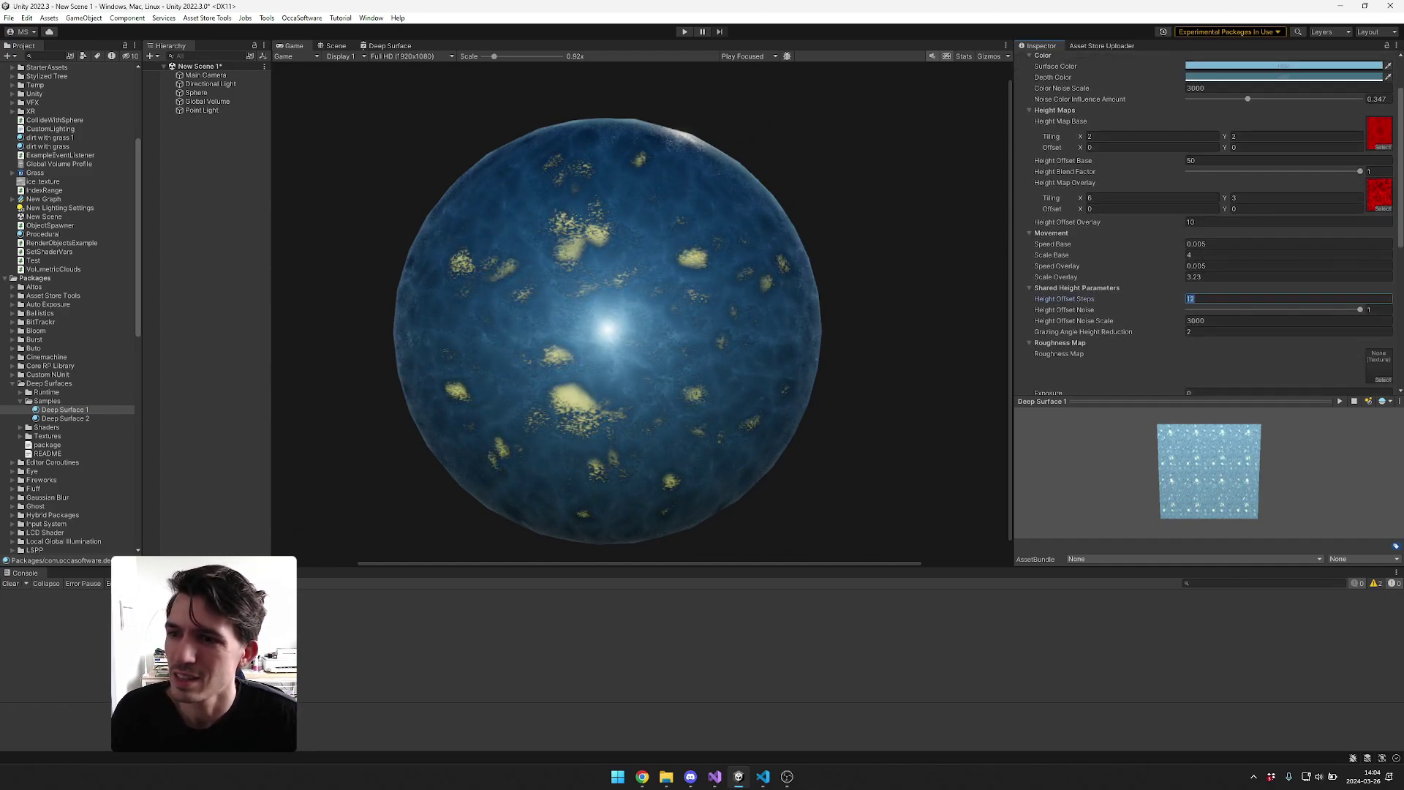
type("1")
key("Return")
left_click_drag(1361, 309, 1189, 310)
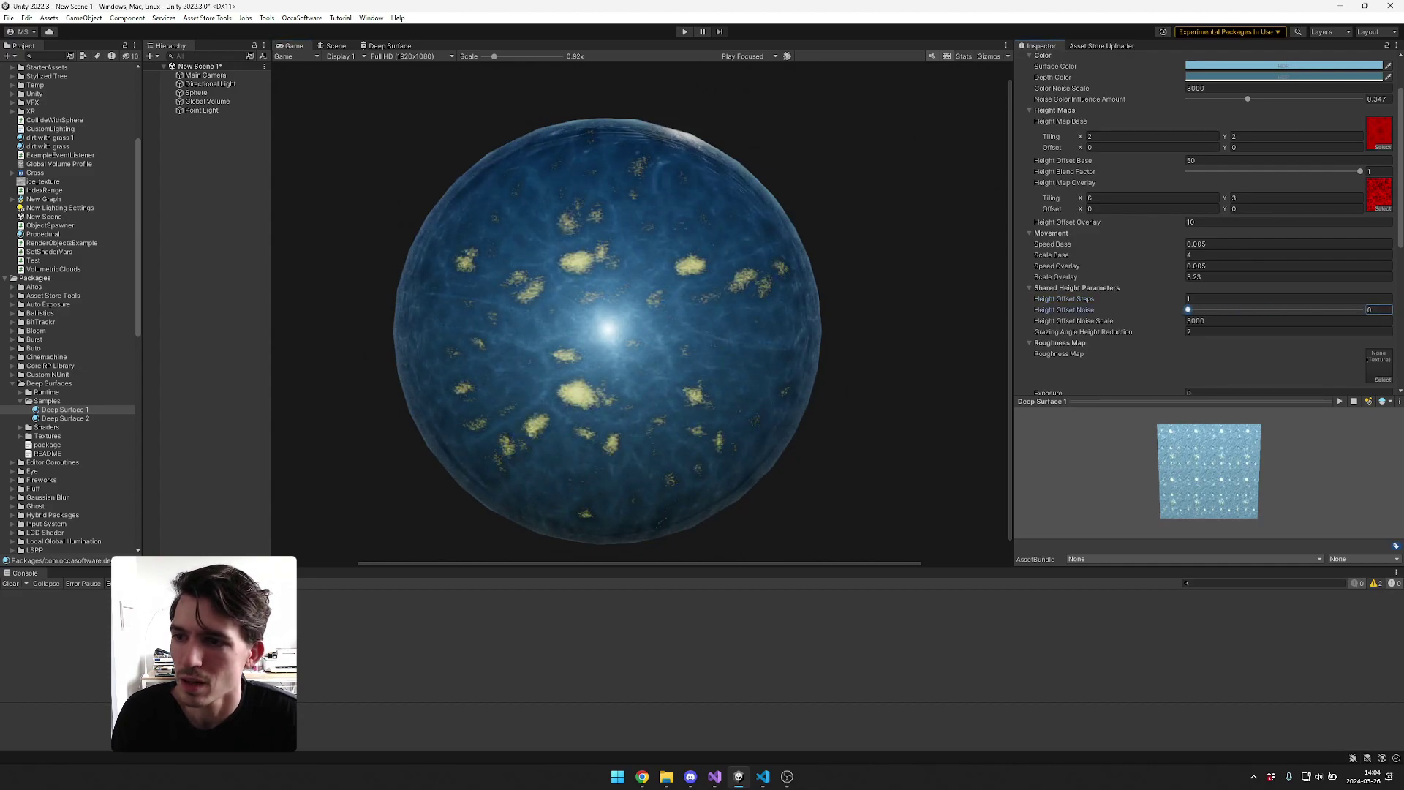
scroll(642, 314, "down", 1)
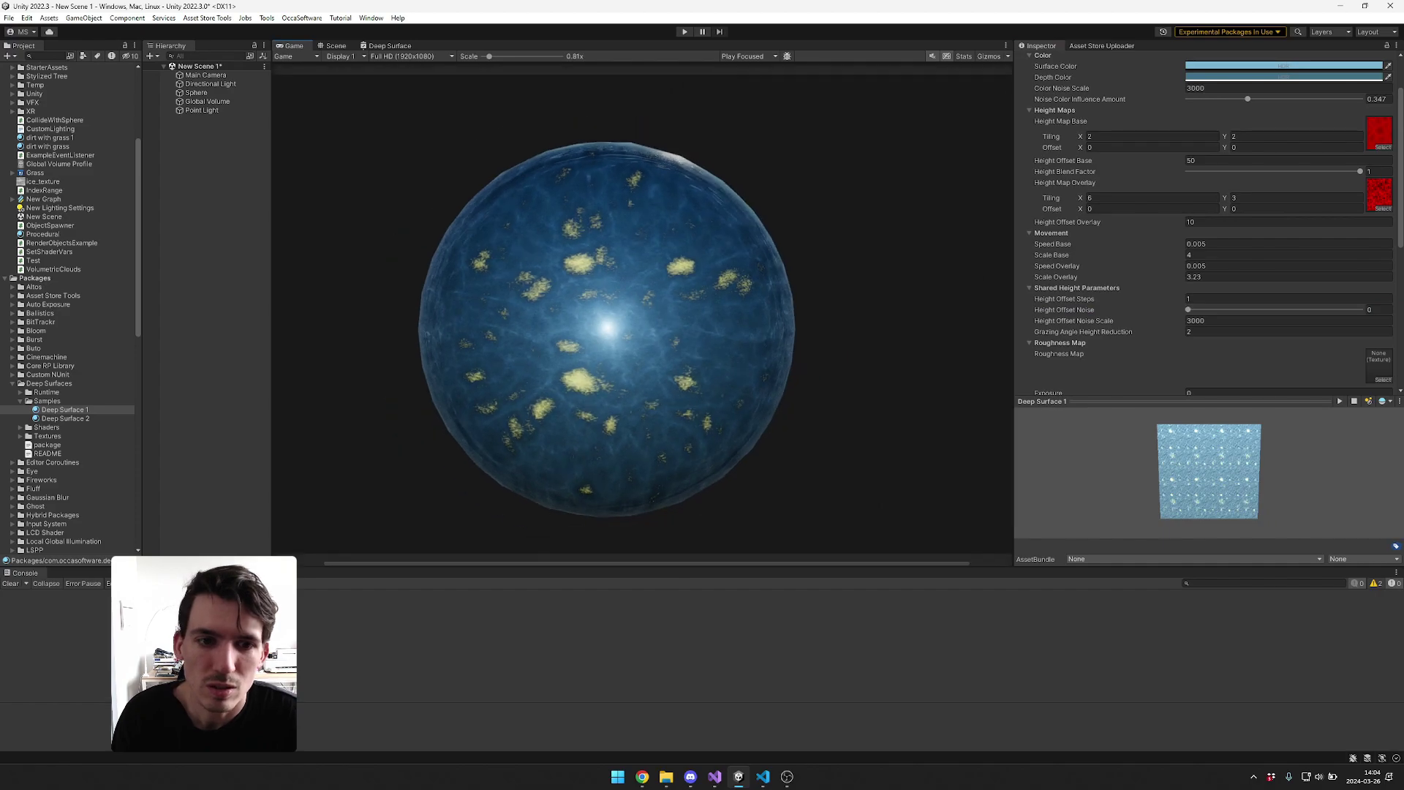
- Set Height Offset Steps to 12 and Height Offset Noise to 1 on the Deep Surface 1 material
scroll(1207, 219, "down", 5)
scroll(1207, 219, "up", 2)
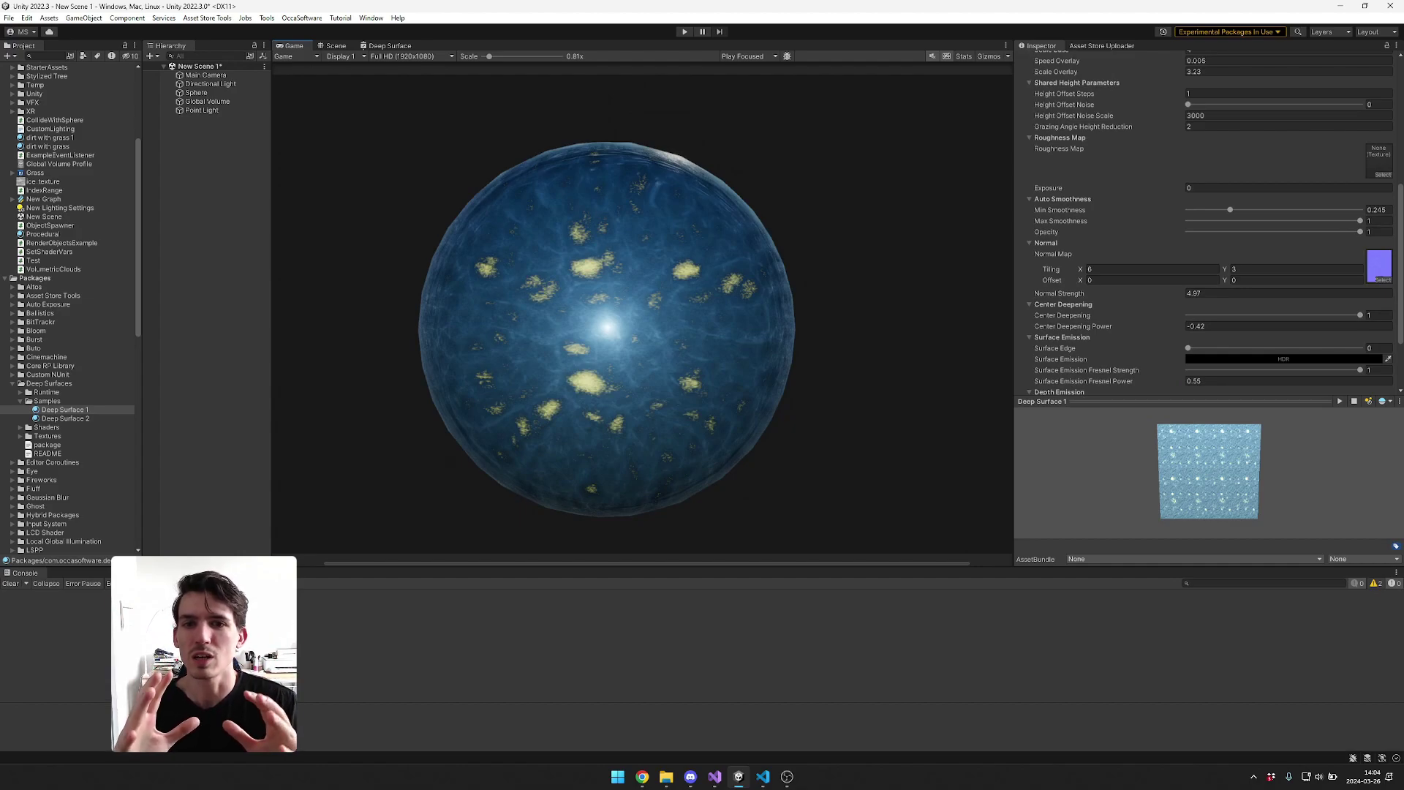
scroll(1206, 220, "up", 2)
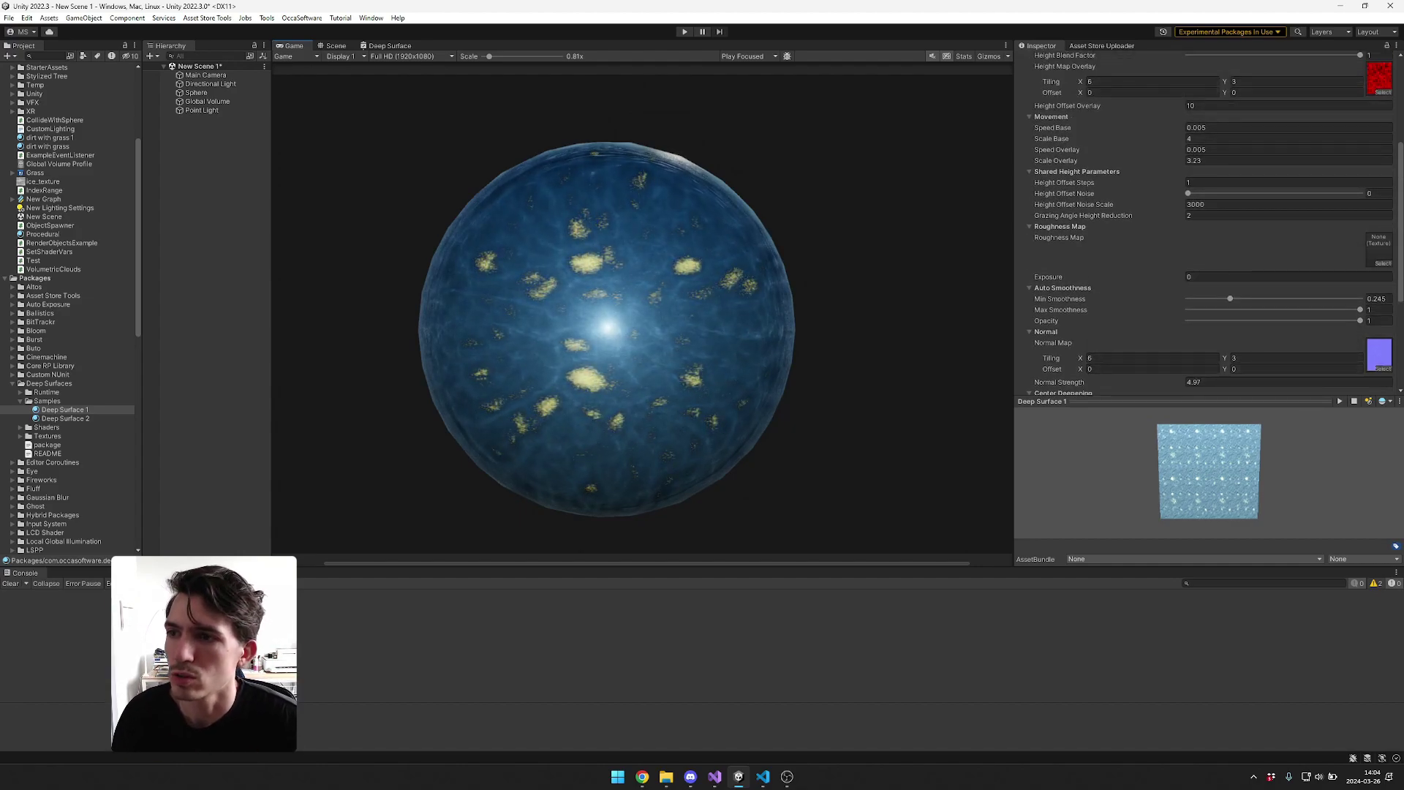
left_click_drag(1064, 183, 1224, 183)
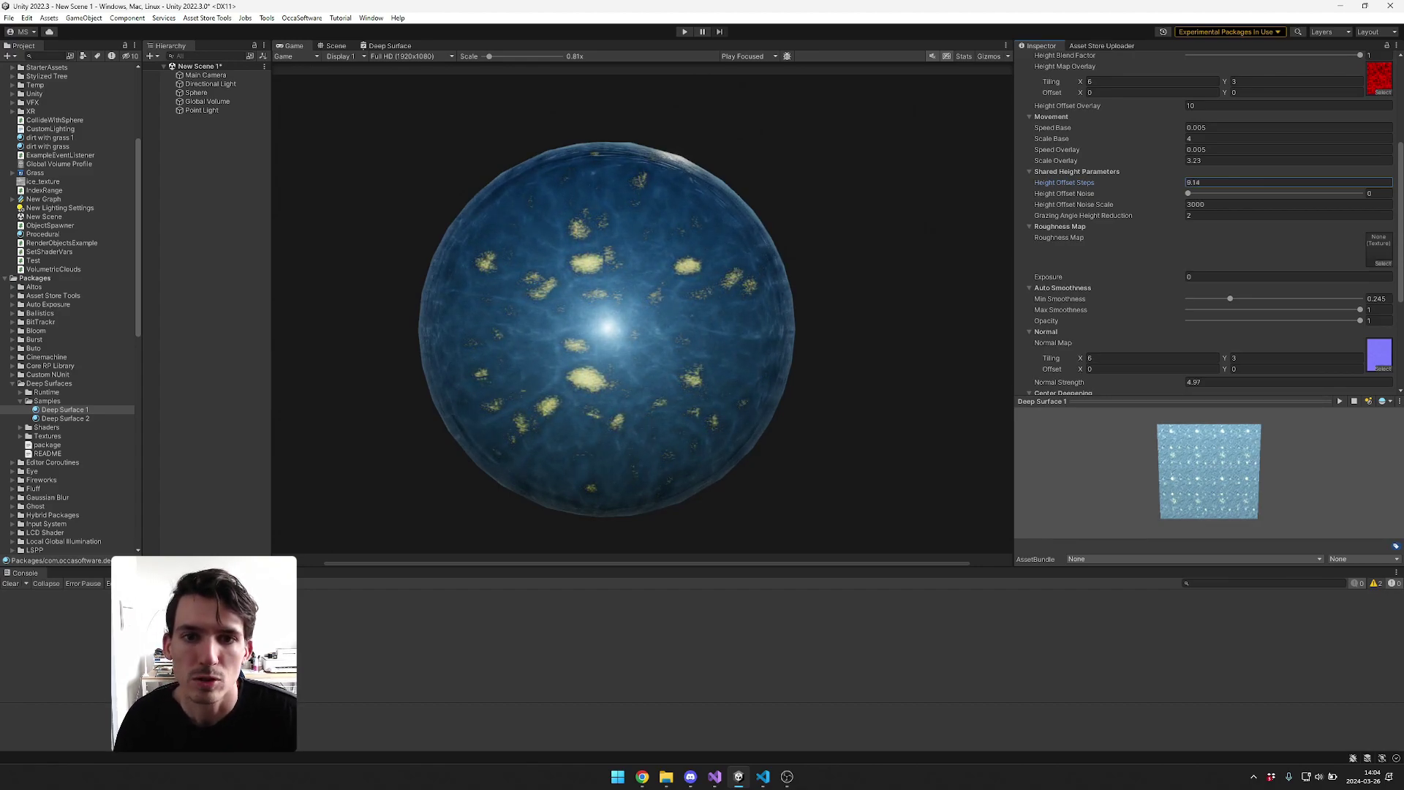
key("BackSpace")
key("BackSpace")
key("BackSpace")
key("BackSpace")
type("12")
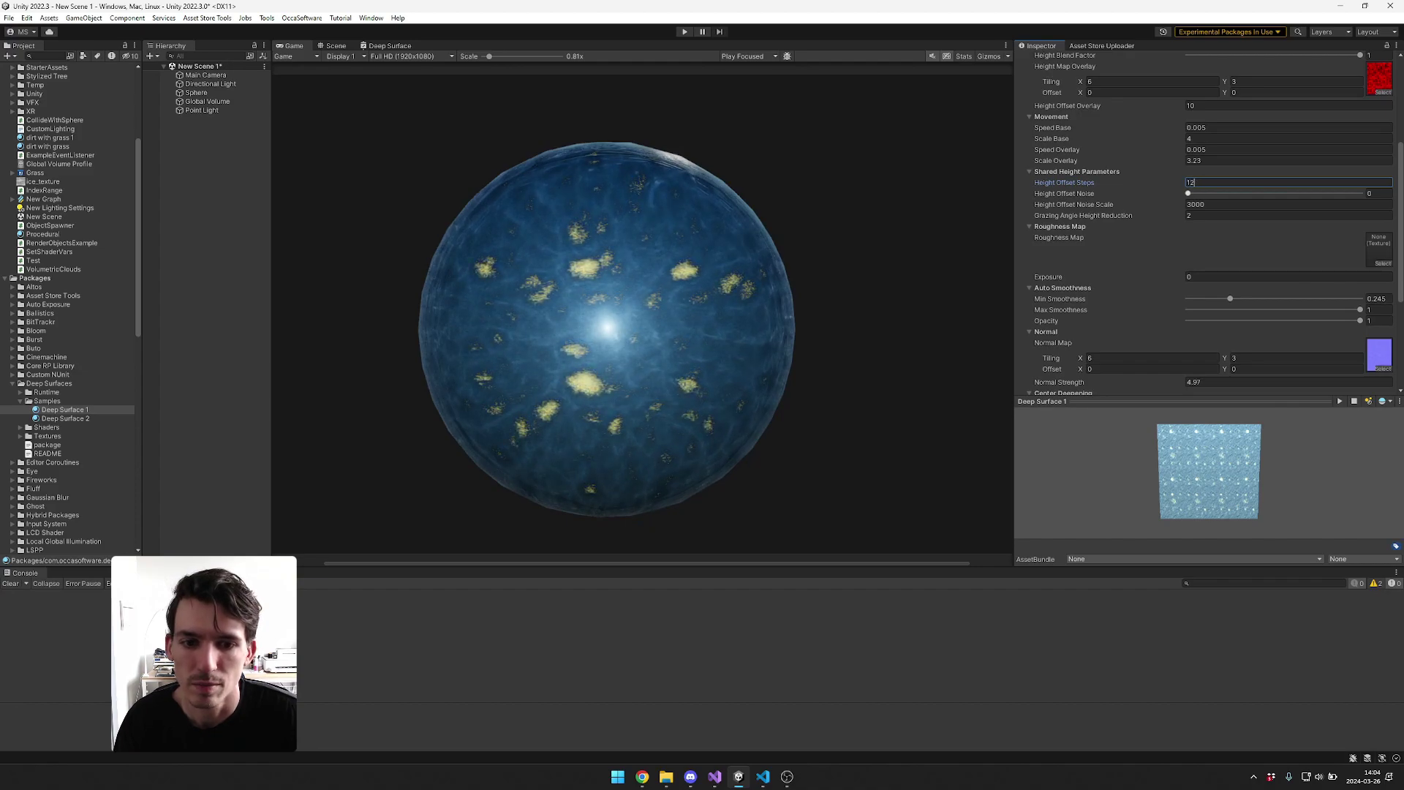
key("Tab")
type("1")
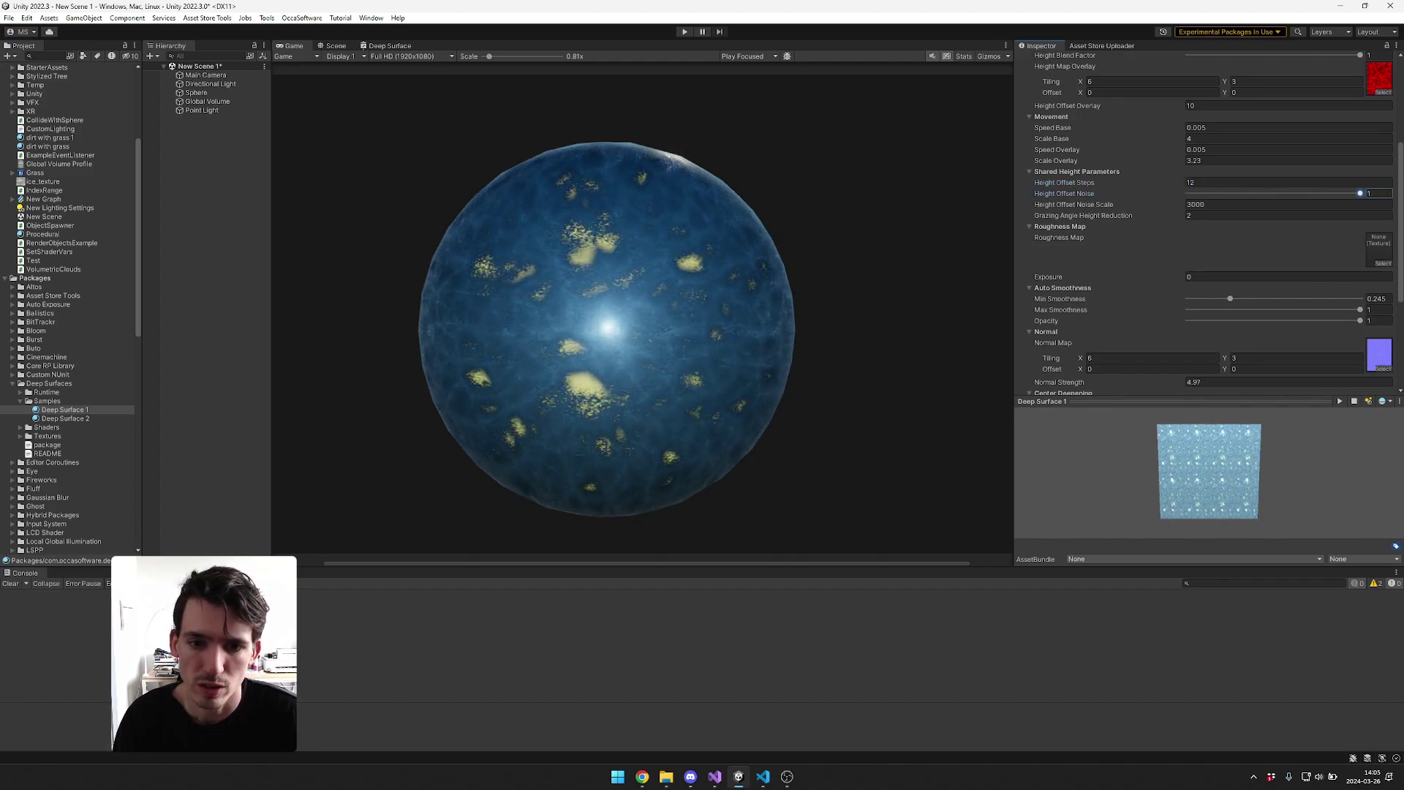
left_click(863, 293)
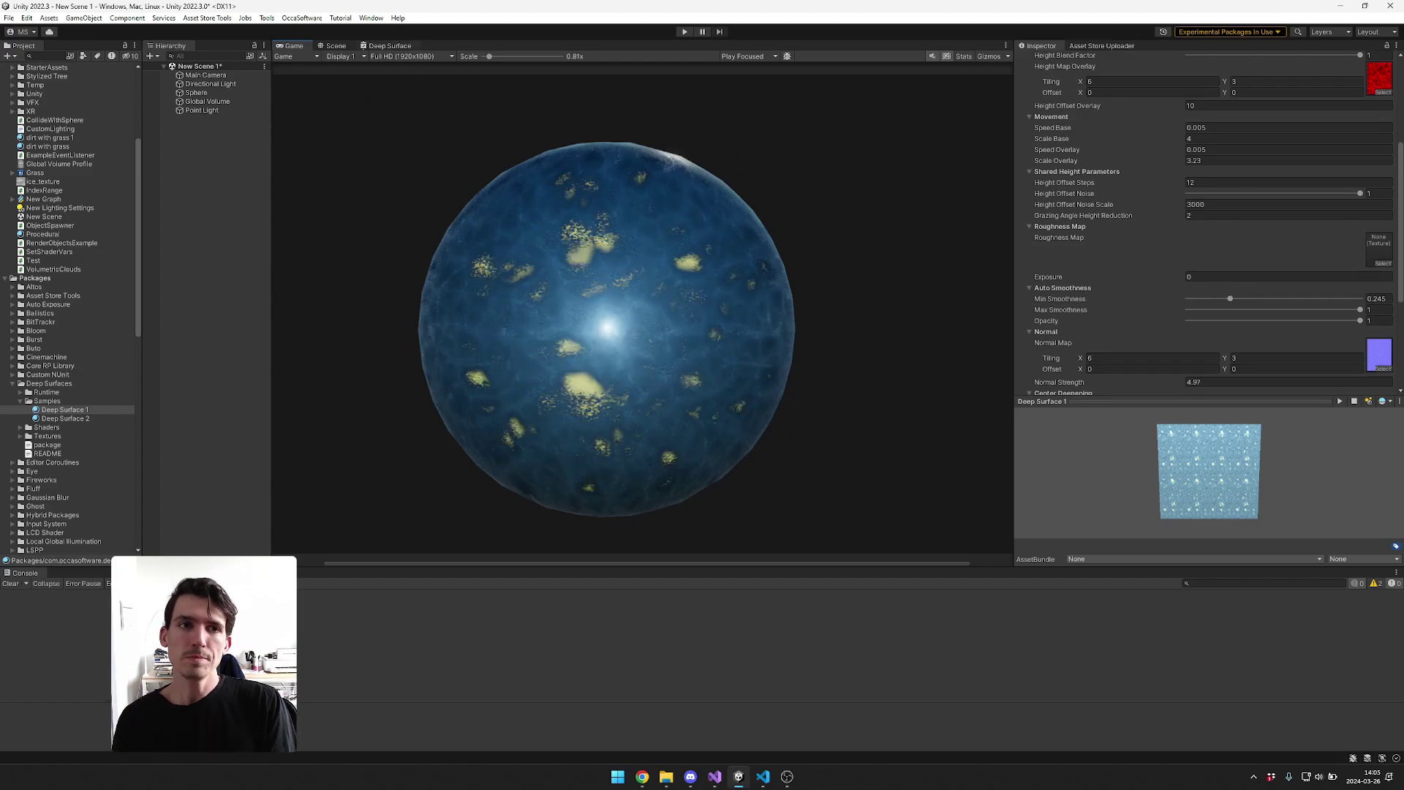
- Switch from the Game view to the Deep Surface shader graph and maximize it
left_click(390, 46)
scroll(674, 158, "down", 2)
right_click(390, 43)
left_click(417, 50)
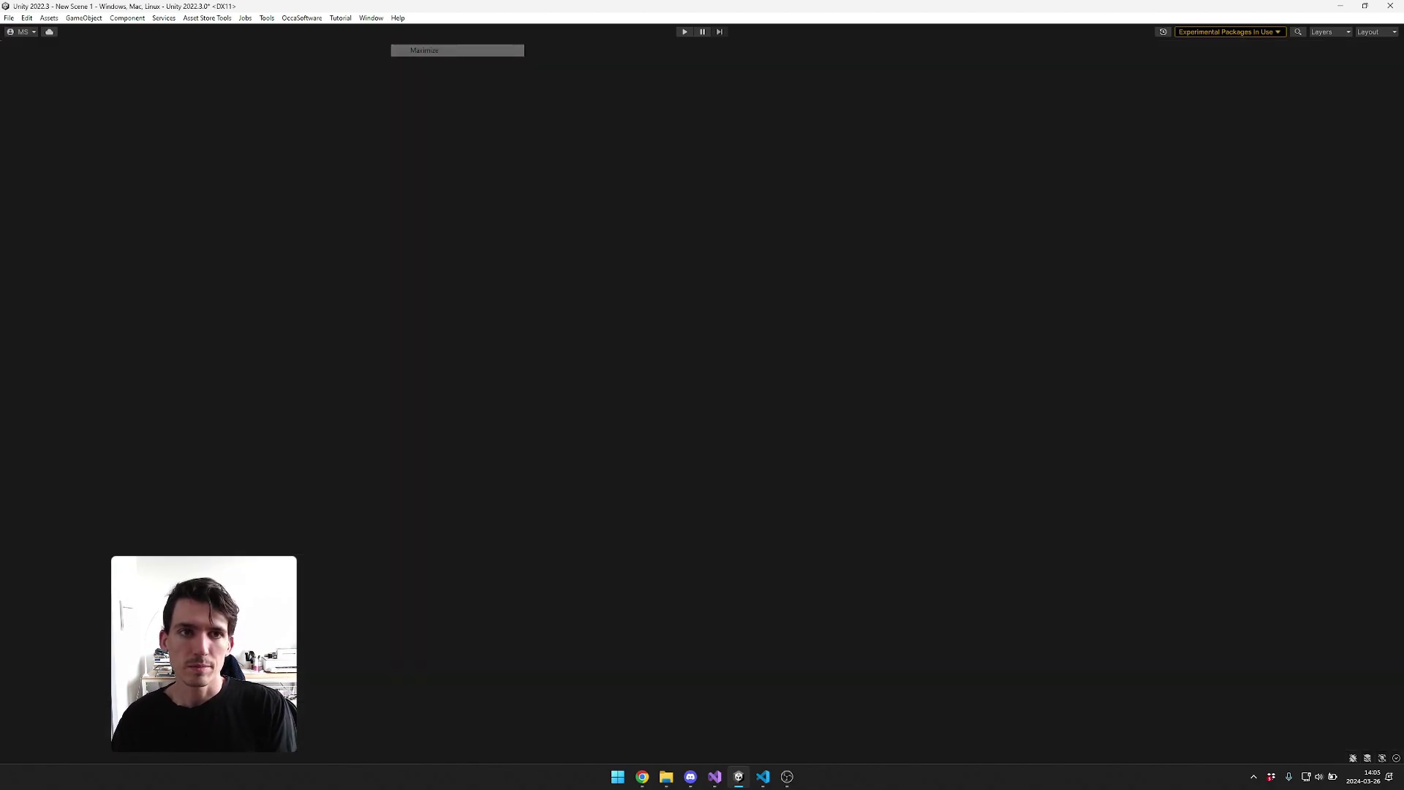
- Survey the Deep Surface shader graph from the noise, amplitude and offset groups through to the Vertex and Fragment outputs
scroll(706, 256, "down", 8)
middle_click_drag(706, 256, 923, 305)
middle_click_drag(539, 245, 695, 340)
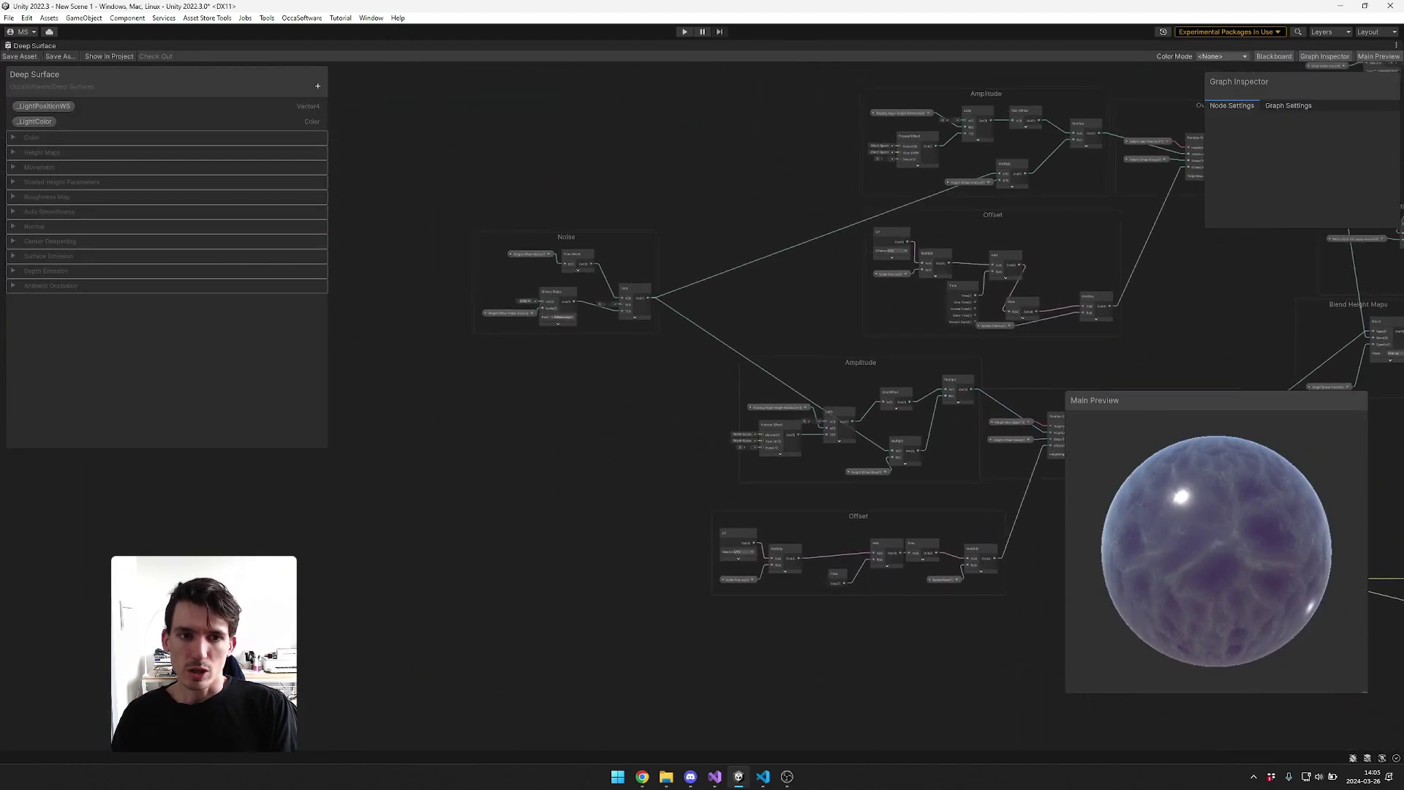
scroll(680, 333, "up", 4)
middle_click_drag(574, 215, 644, 264)
scroll(644, 264, "up", 1)
scroll(766, 273, "down", 14)
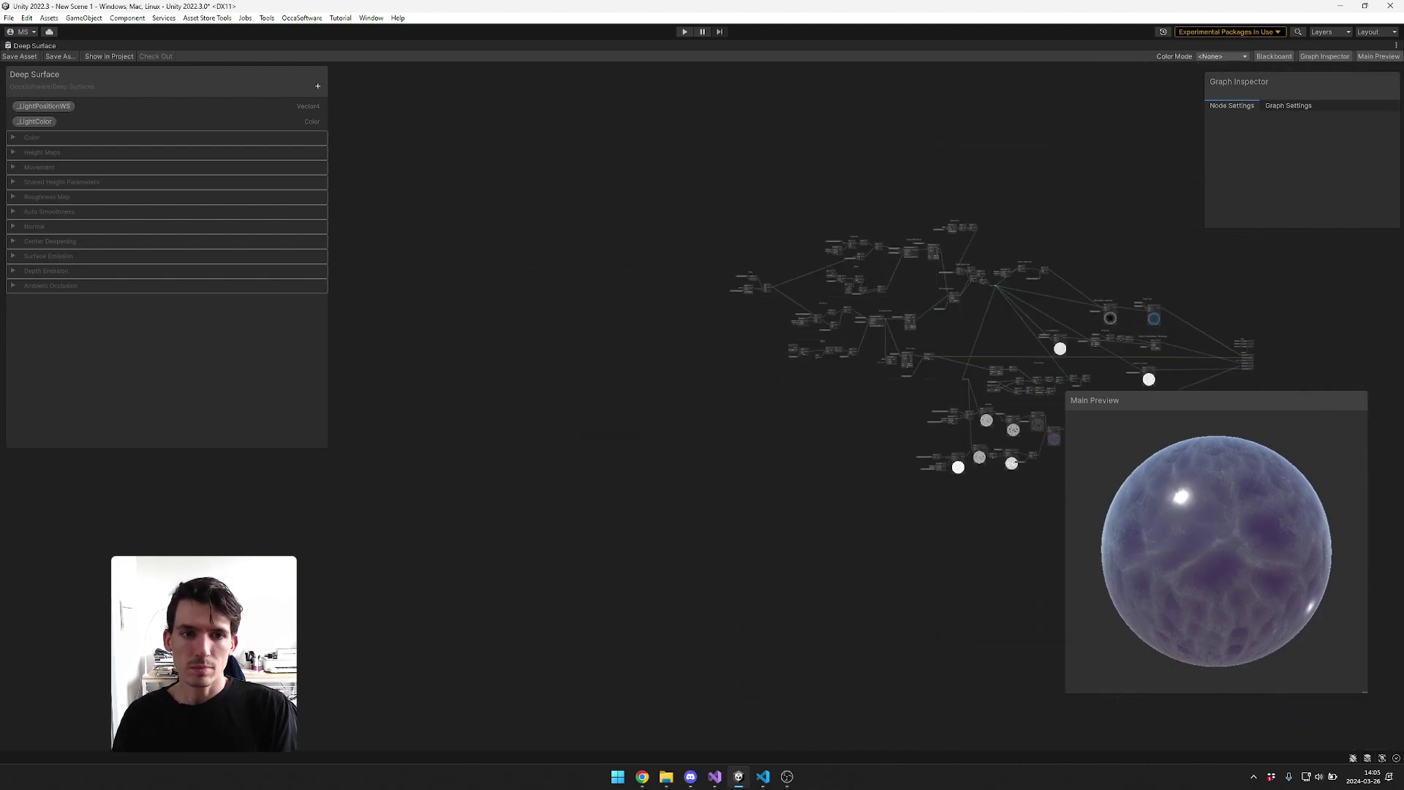
middle_click_drag(765, 273, 498, 255)
middle_click_drag(1019, 323, 839, 323)
scroll(839, 323, "up", 10)
middle_click_drag(712, 326, 849, 324)
scroll(850, 324, "up", 5)
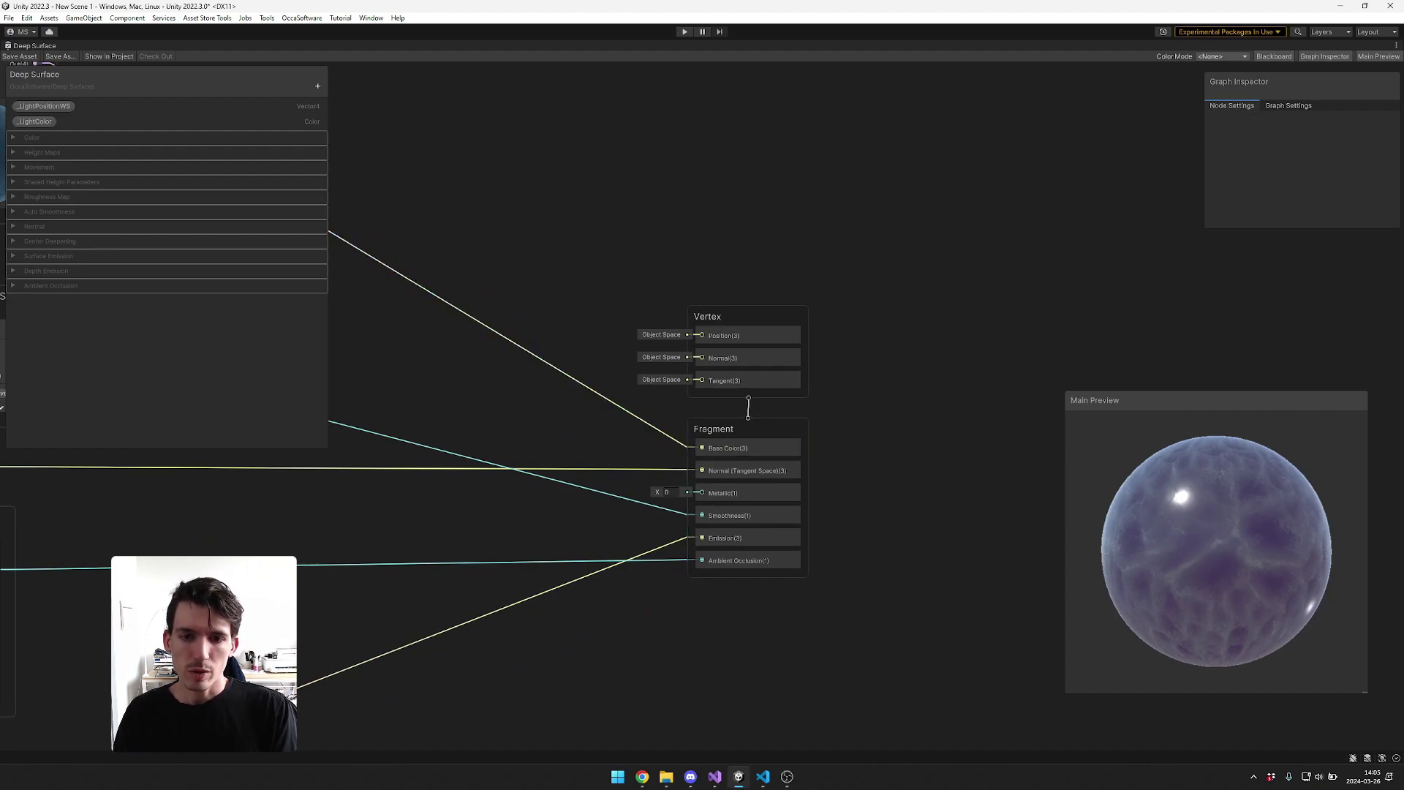
- Trace the base color from the Fragment output back through the Apply Color Lerp to the Blend Center Deepening Lerp
middle_click_drag(353, 183, 1071, 459)
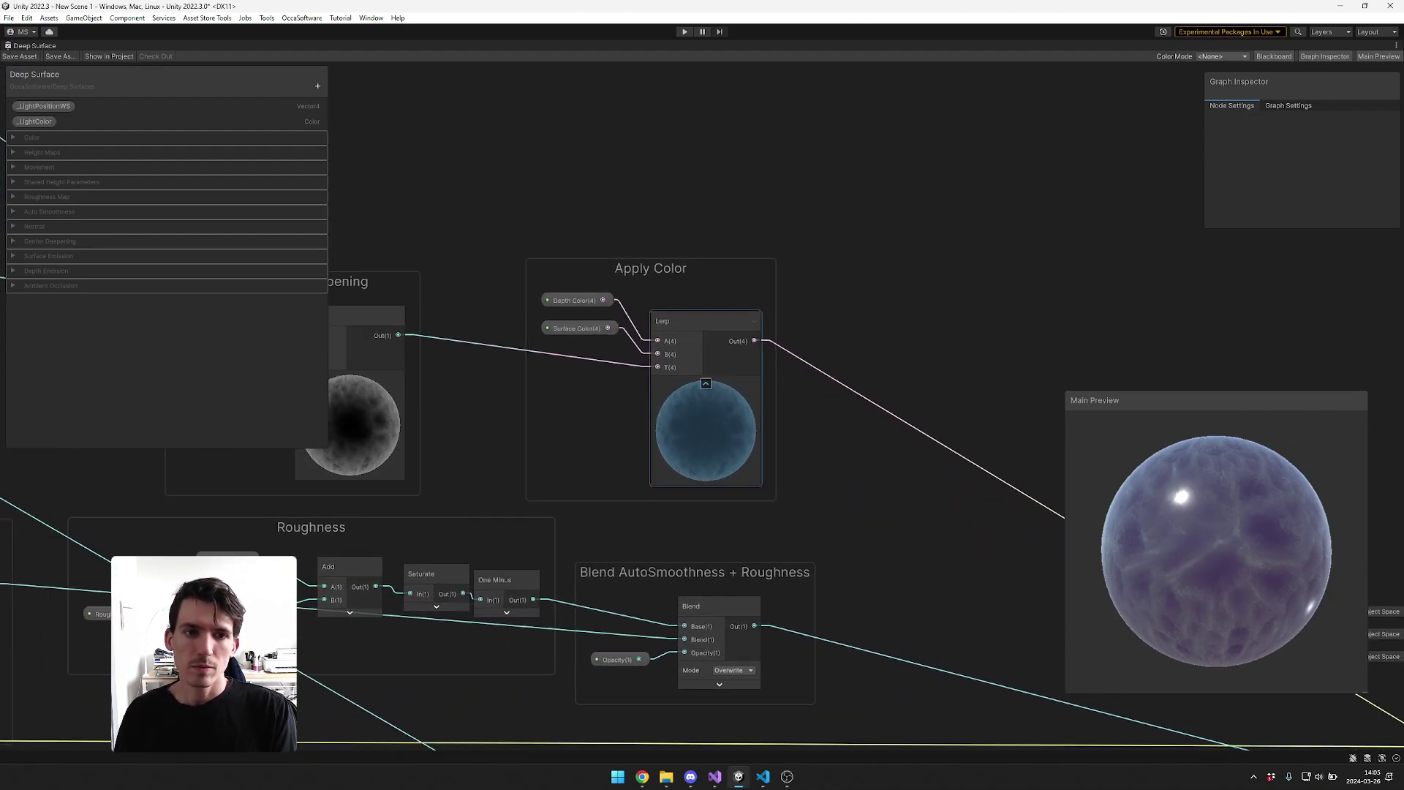
middle_click_drag(706, 431, 750, 442)
left_click(751, 442)
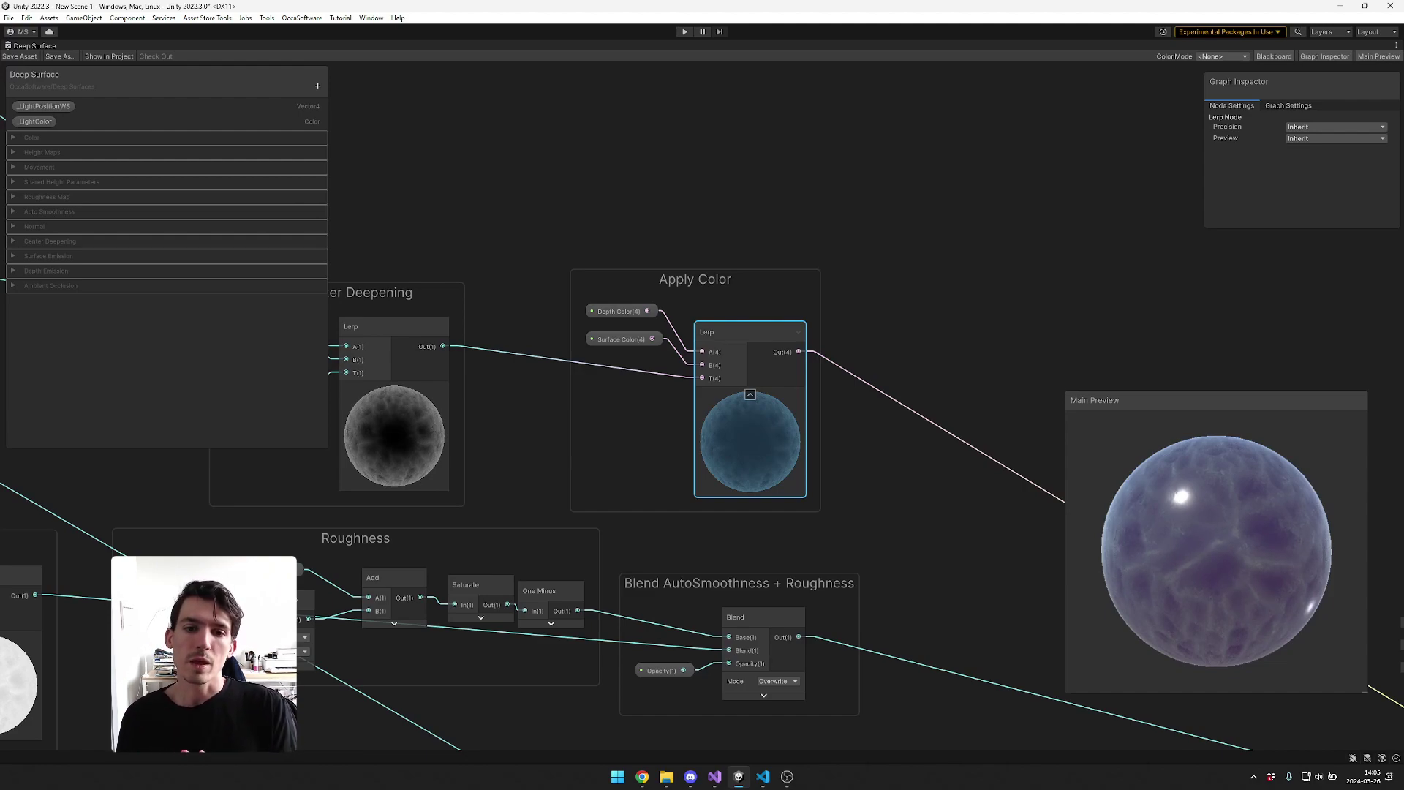
left_click(574, 362)
middle_click_drag(574, 395, 889, 443)
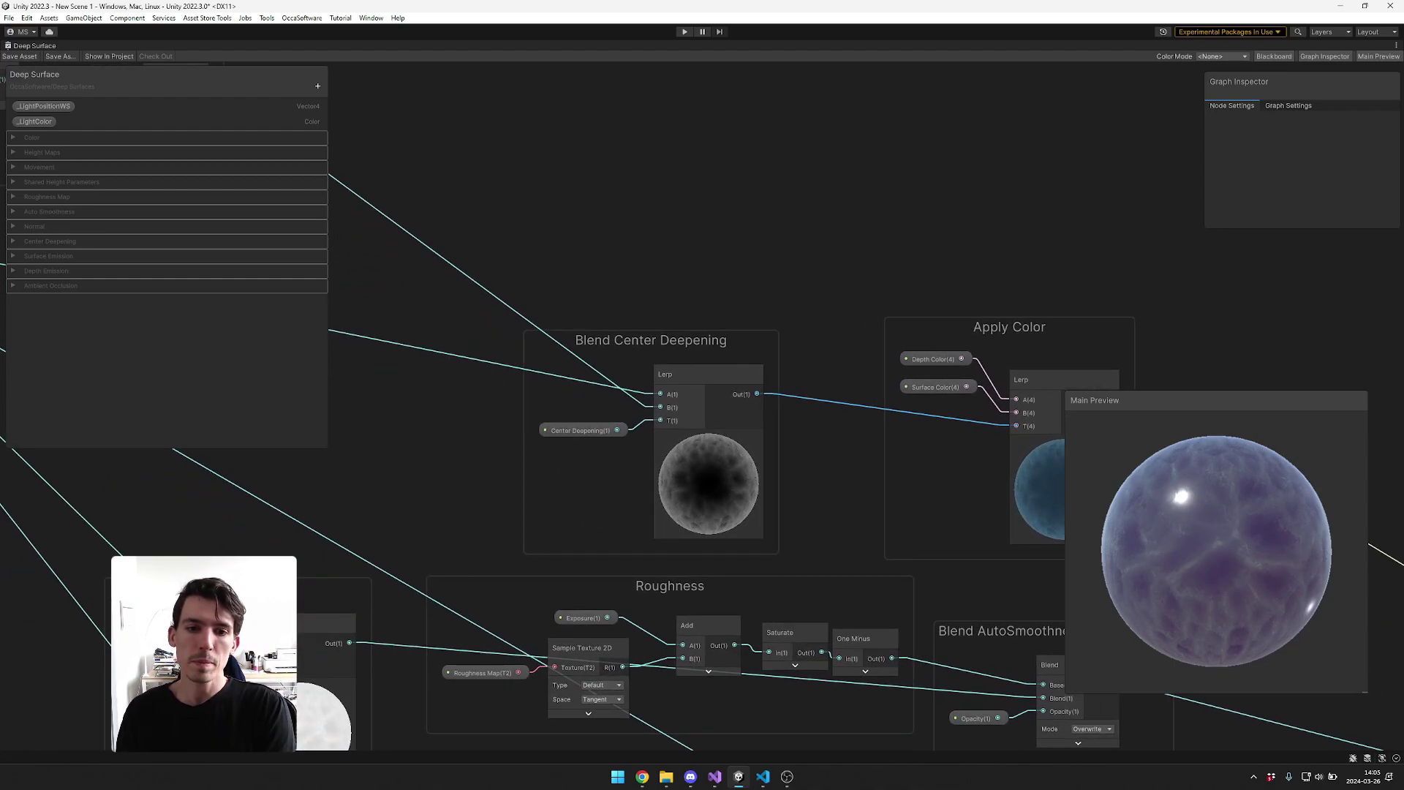
left_click(727, 489)
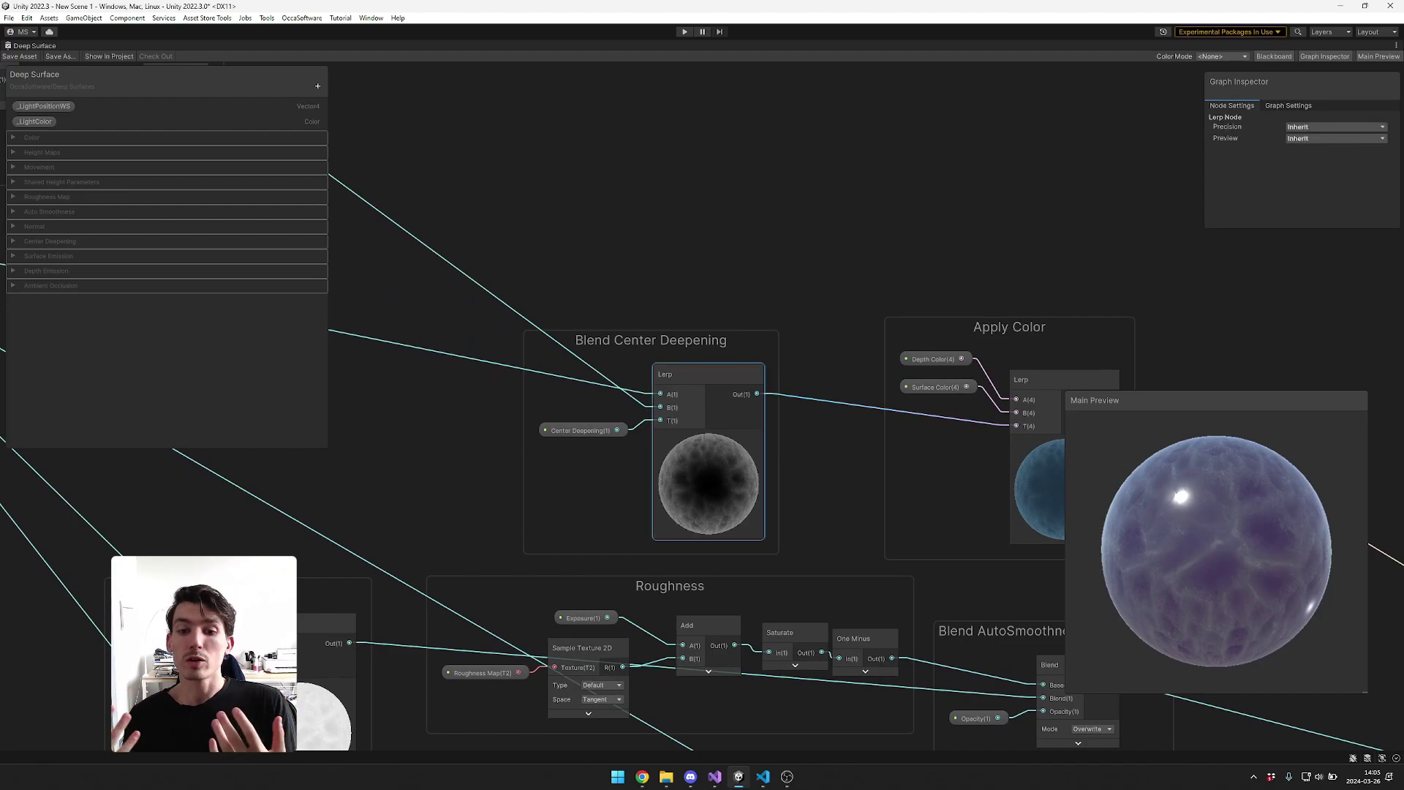
- Examine the Blend Center Deepening Lerp's preview up close and inspect the Depth Color and Surface Color properties
scroll(727, 489, "up", 8)
scroll(727, 490, "down", 2)
middle_click_drag(727, 489, 801, 494)
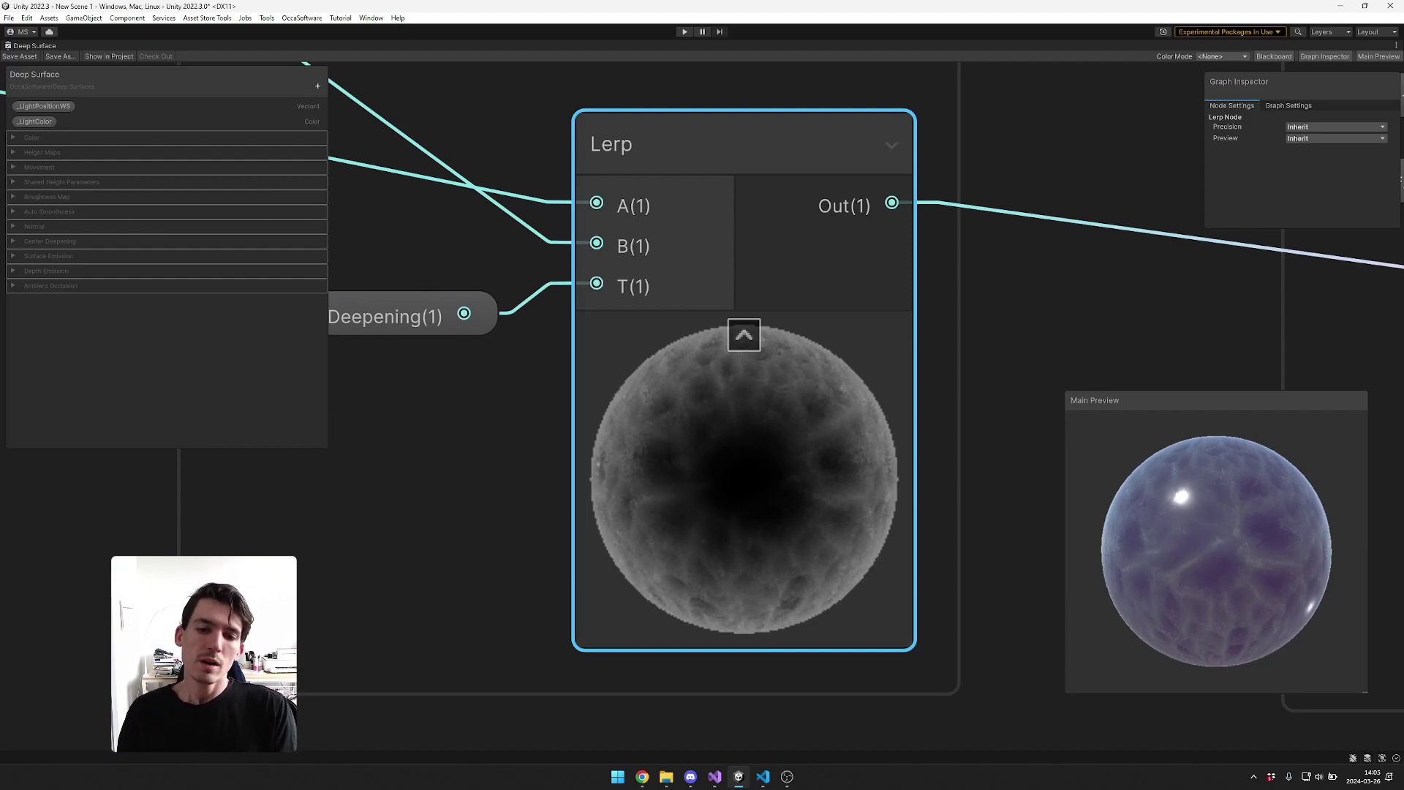
scroll(732, 477, "down", 5)
middle_click_drag(732, 477, 672, 473)
left_click(1022, 283)
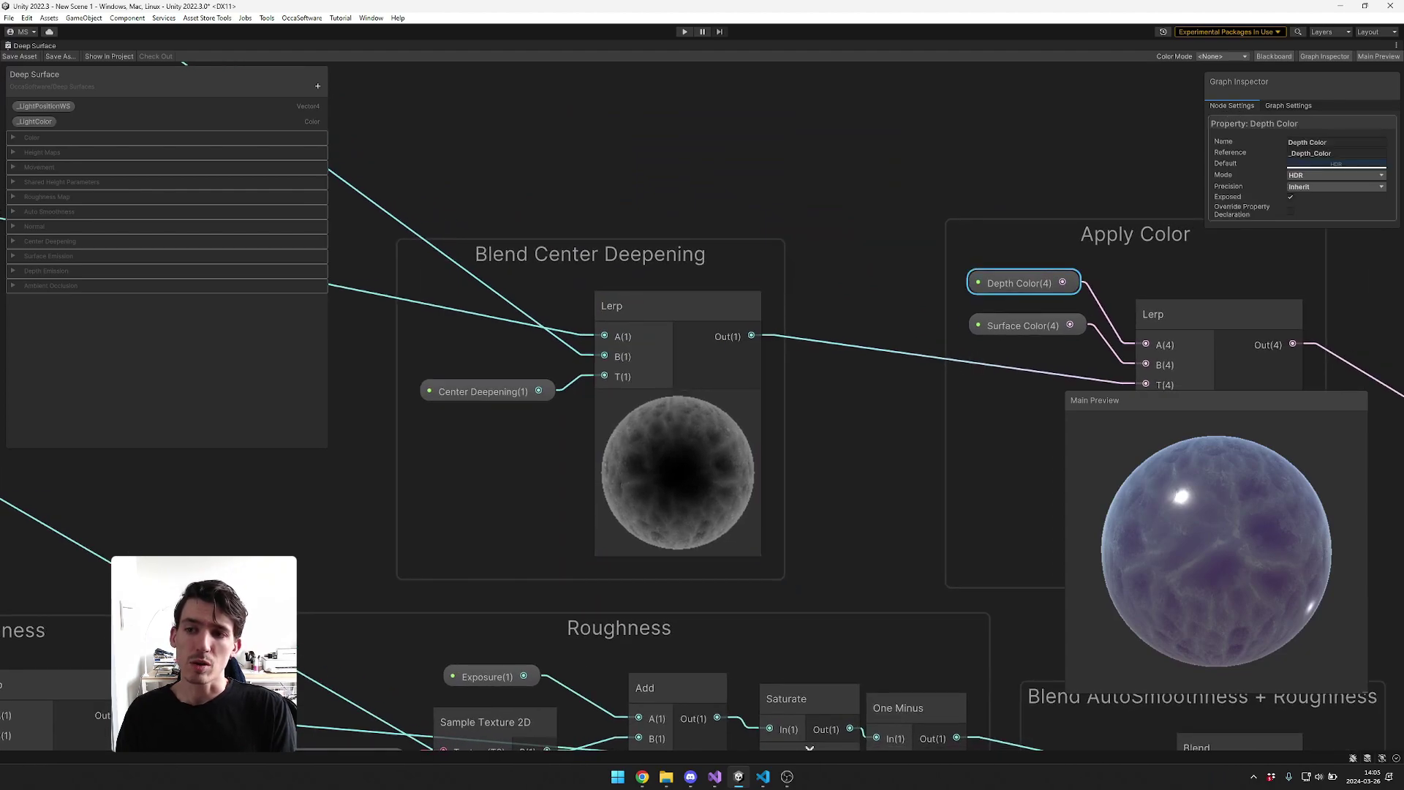
scroll(712, 448, "up", 9)
left_click(816, 414)
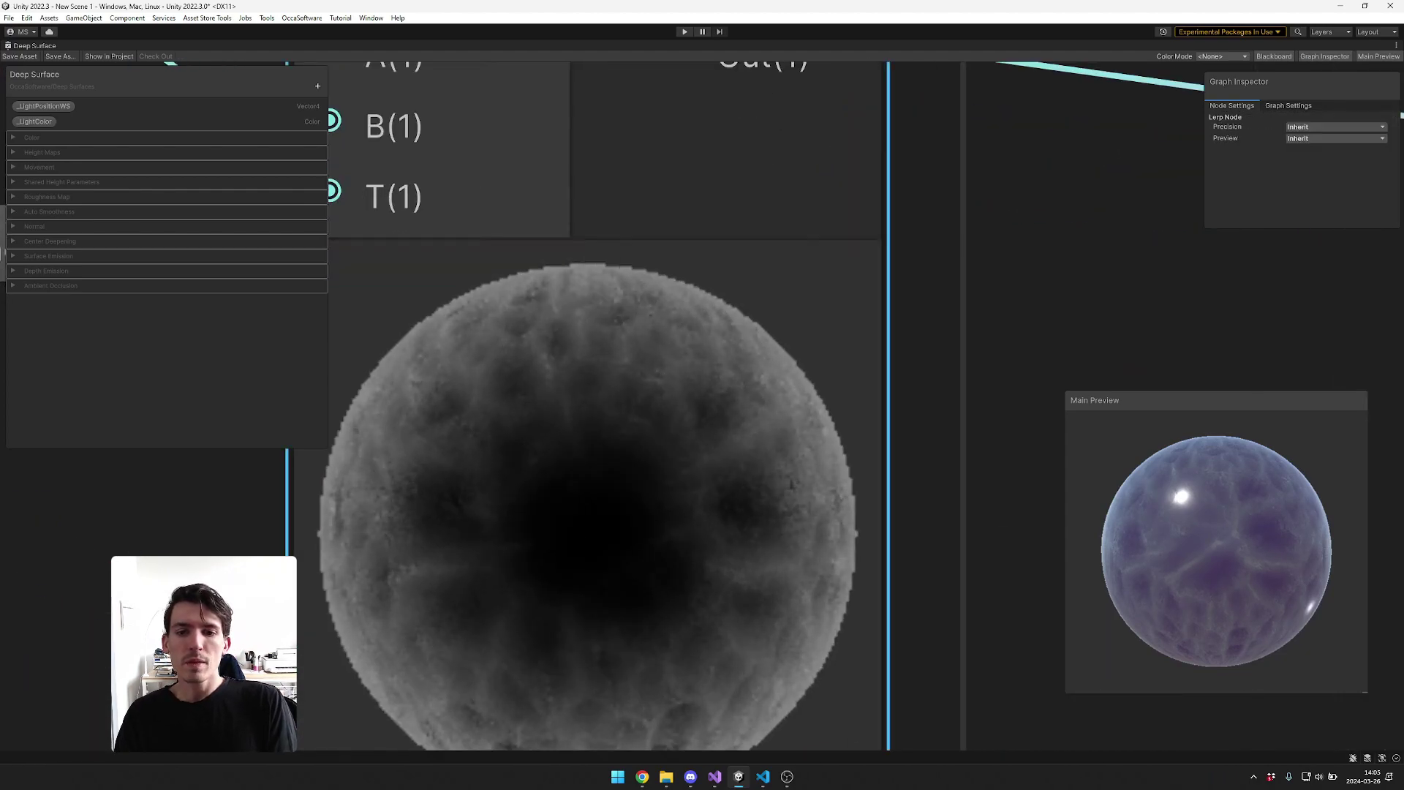
scroll(820, 413, "down", 9)
middle_click_drag(1097, 301, 1001, 309)
left_click(1002, 309)
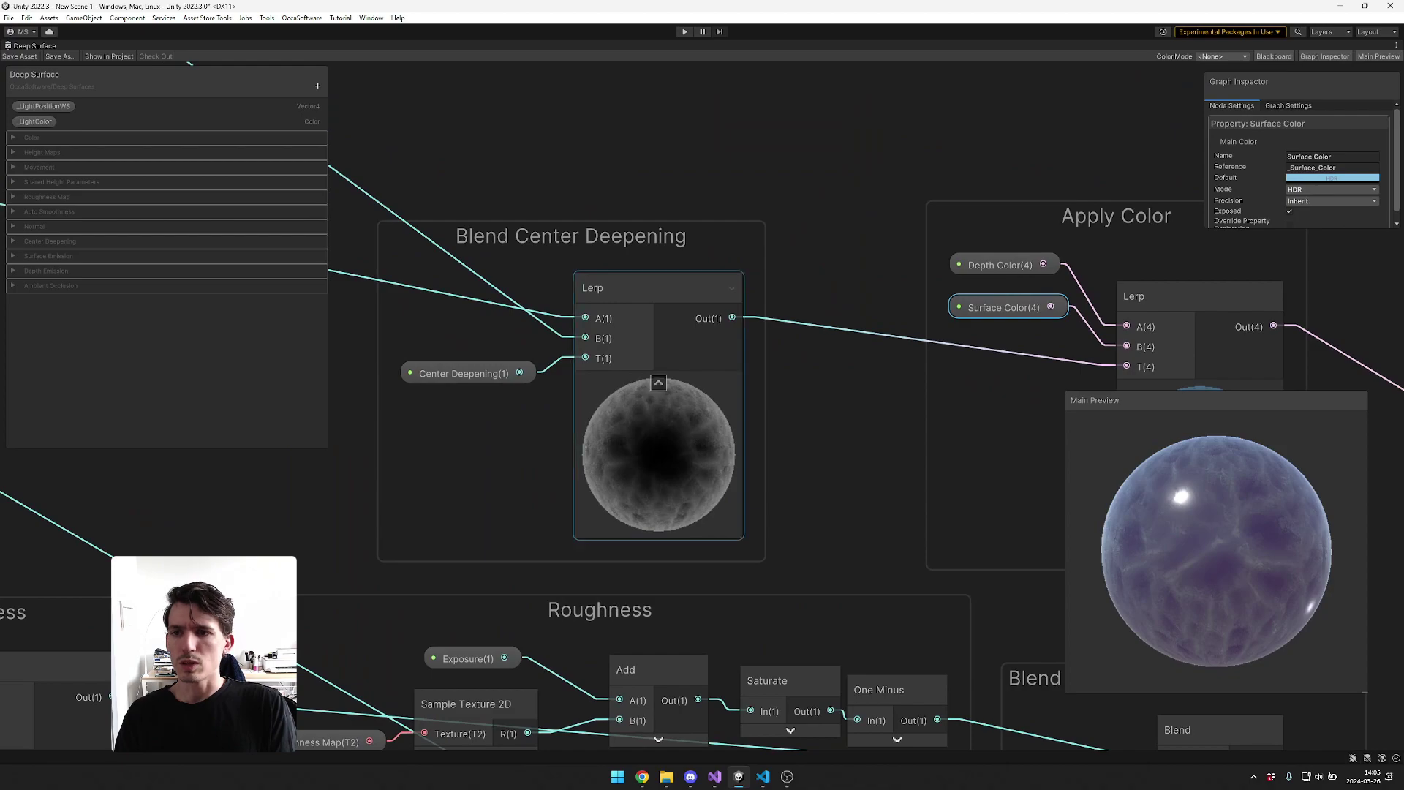
- Compare the Blend Center Deepening preview with the blended color preview on the Apply Color Lerp node
left_click(660, 453)
scroll(660, 455, "up", 5)
middle_click_drag(661, 456, 229, 390)
middle_click_drag(973, 403, 513, 396)
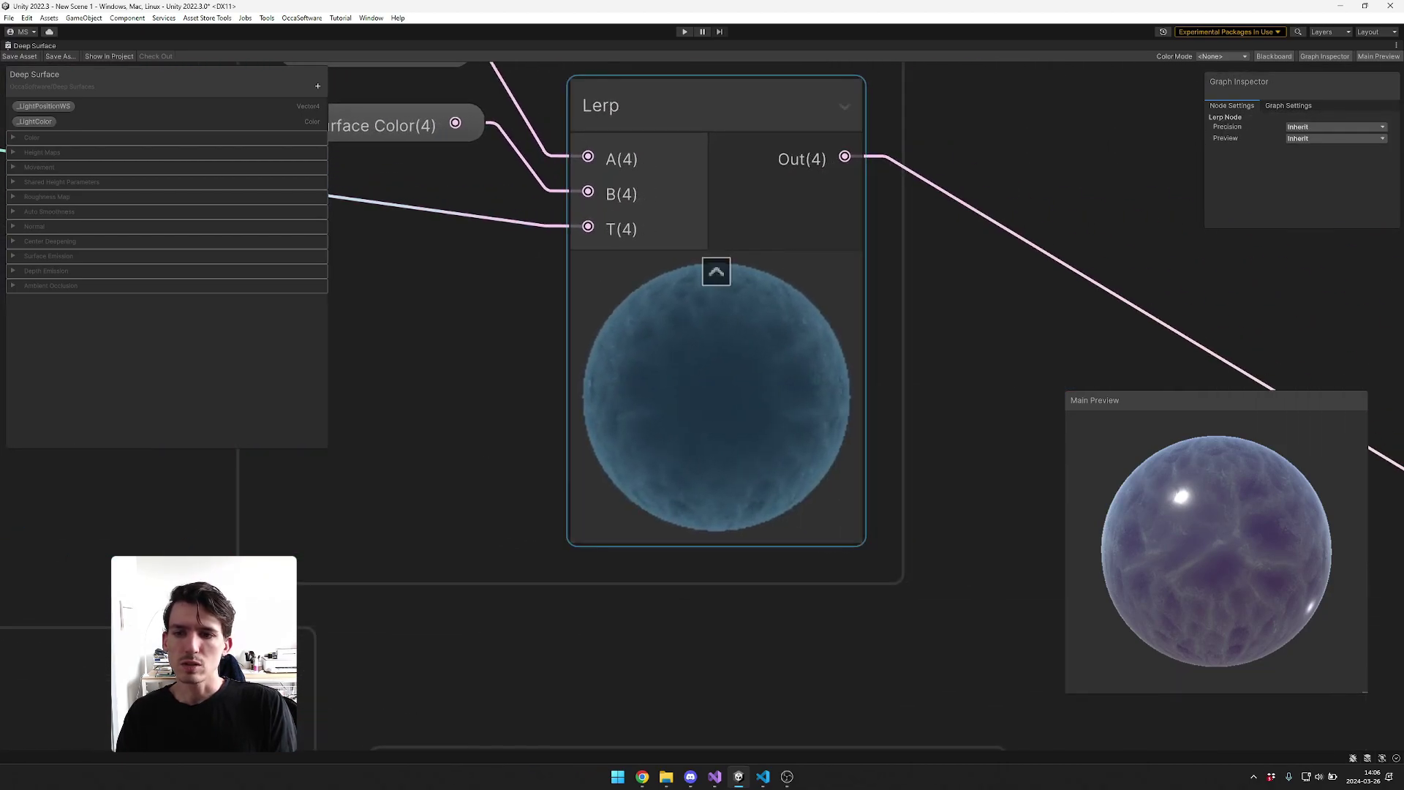
scroll(722, 395, "up", 1)
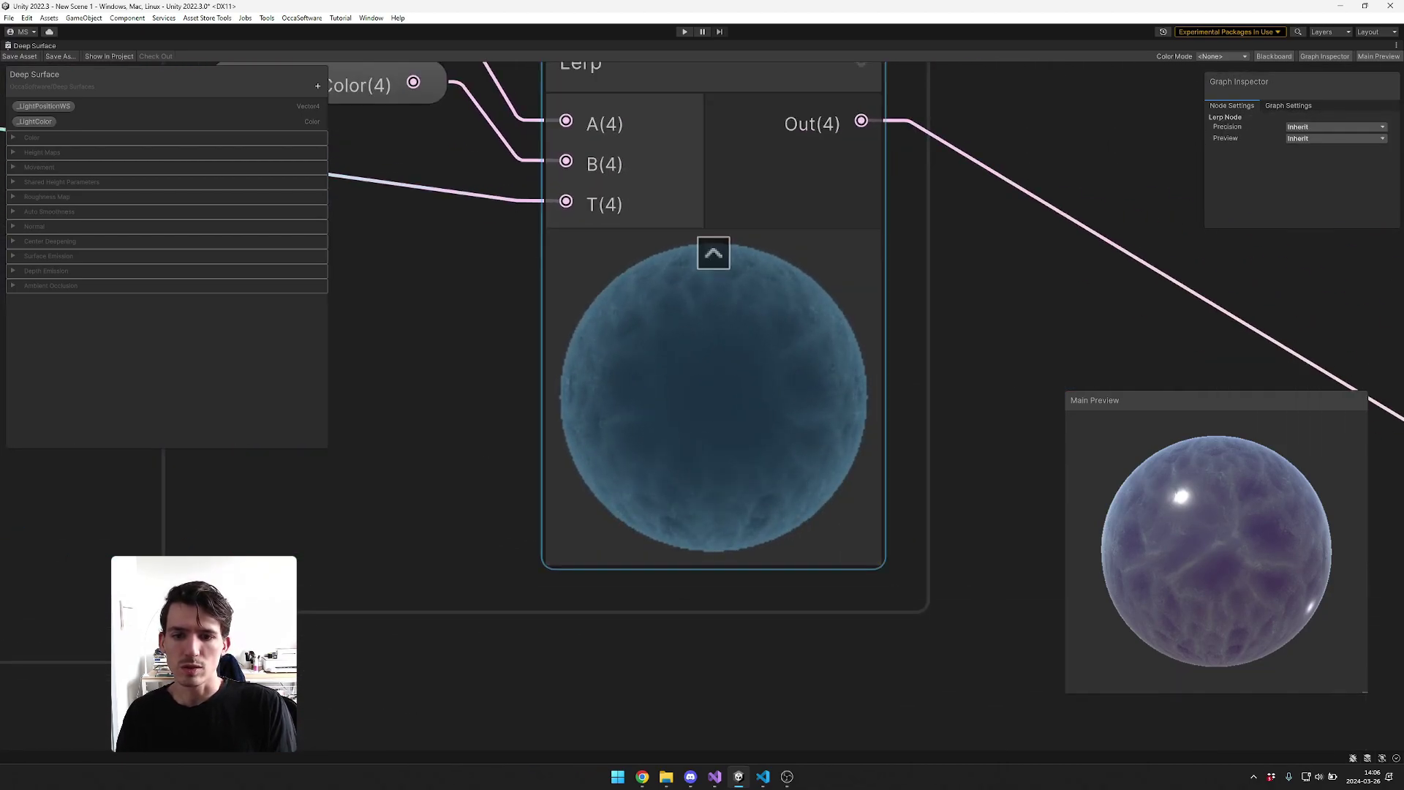
- Inspect the settings of the Center Deepening property that feeds the Blend Center Deepening Lerp
scroll(589, 346, "down", 7)
middle_click_drag(589, 346, 931, 398)
scroll(345, 315, "up", 4)
left_click(482, 372)
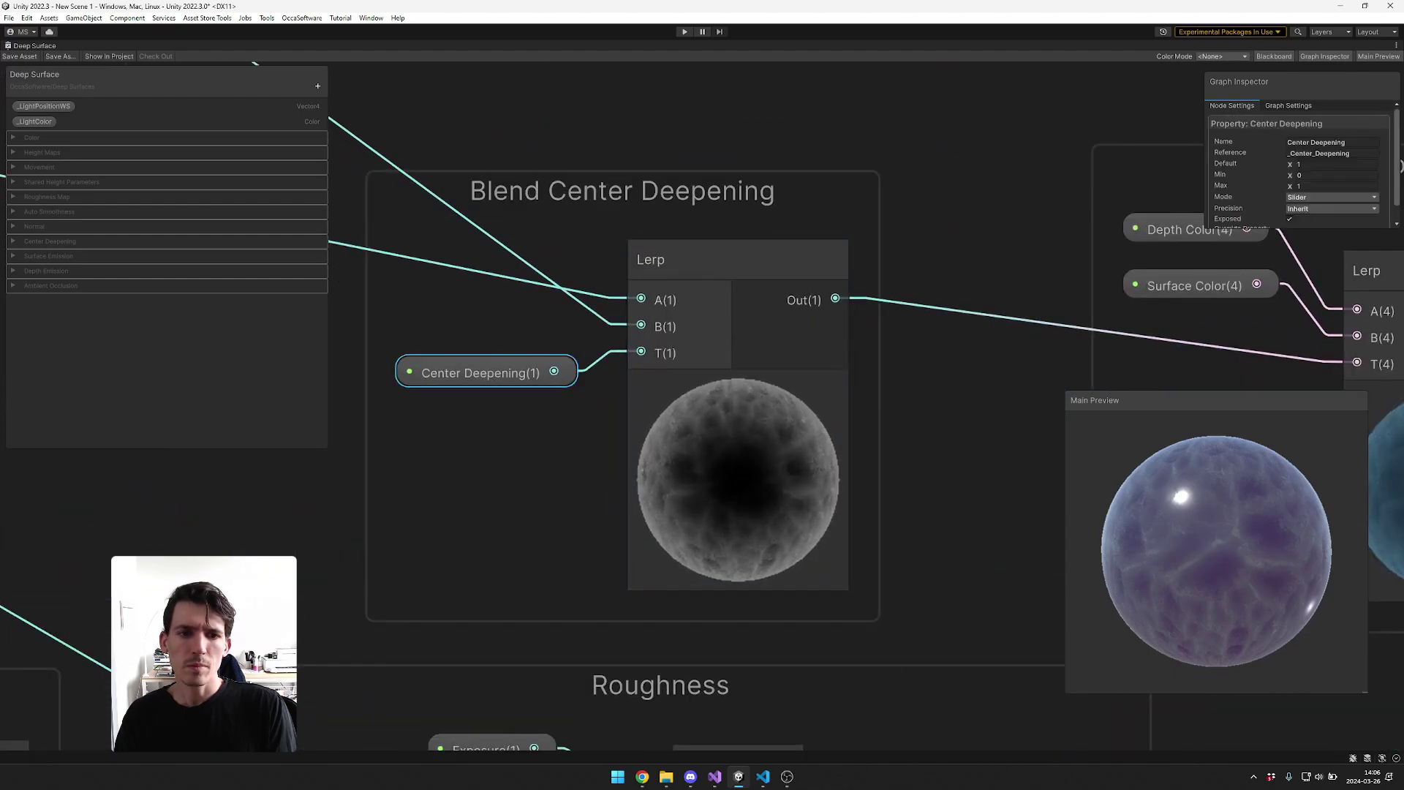
left_click(1333, 165)
type("0.7")
left_click_drag(1283, 165, 1291, 165)
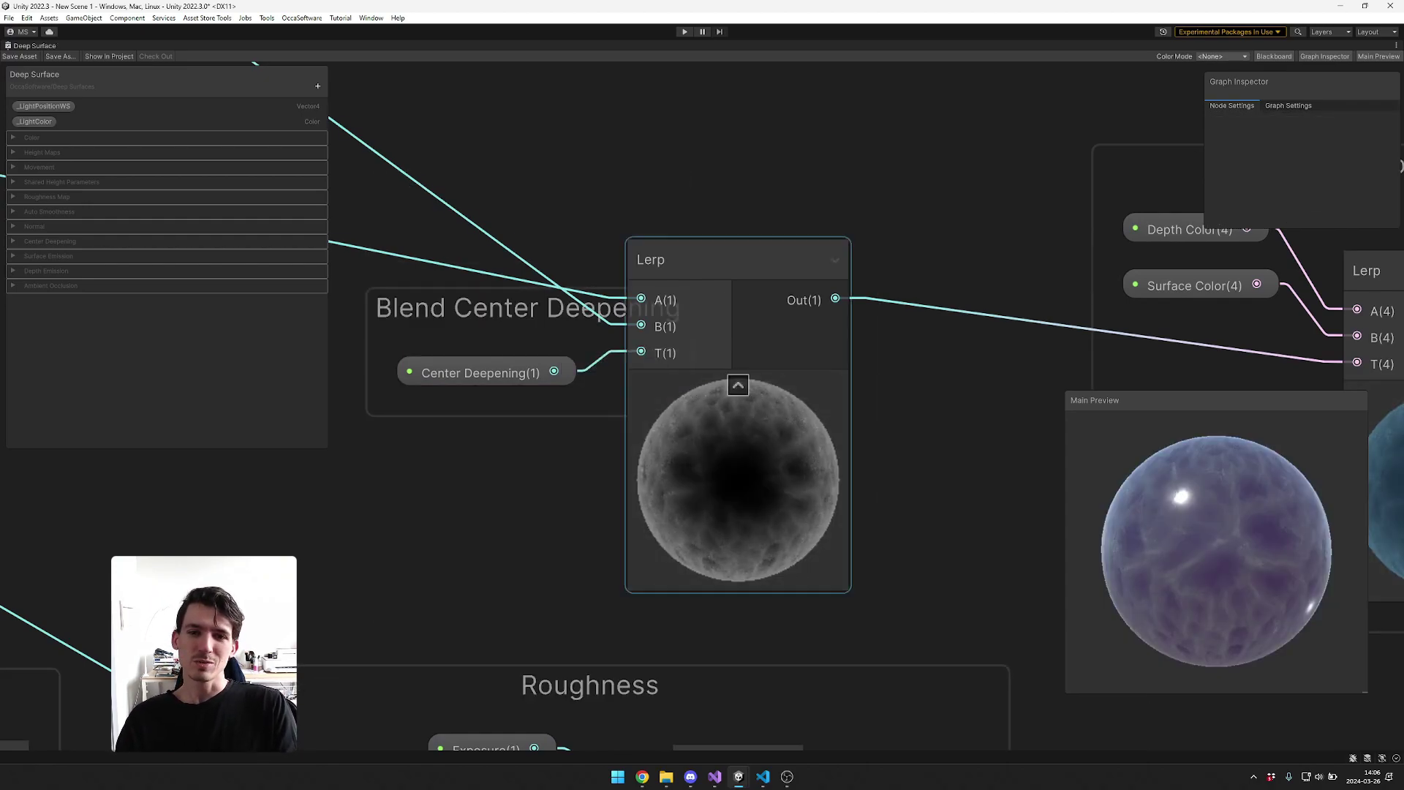
- Nudge the Lerp node within the Blend Center Deepening group and reselect the Center Deepening property
mouse_move(738, 259)
left_mouse_down()
mouse_move(694, 300)
mouse_move(629, 325)
mouse_move(722, 272)
left_mouse_up()
scroll(600, 206, "down", 5)
scroll(599, 206, "up", 1)
middle_click_drag(599, 206, 881, 344)
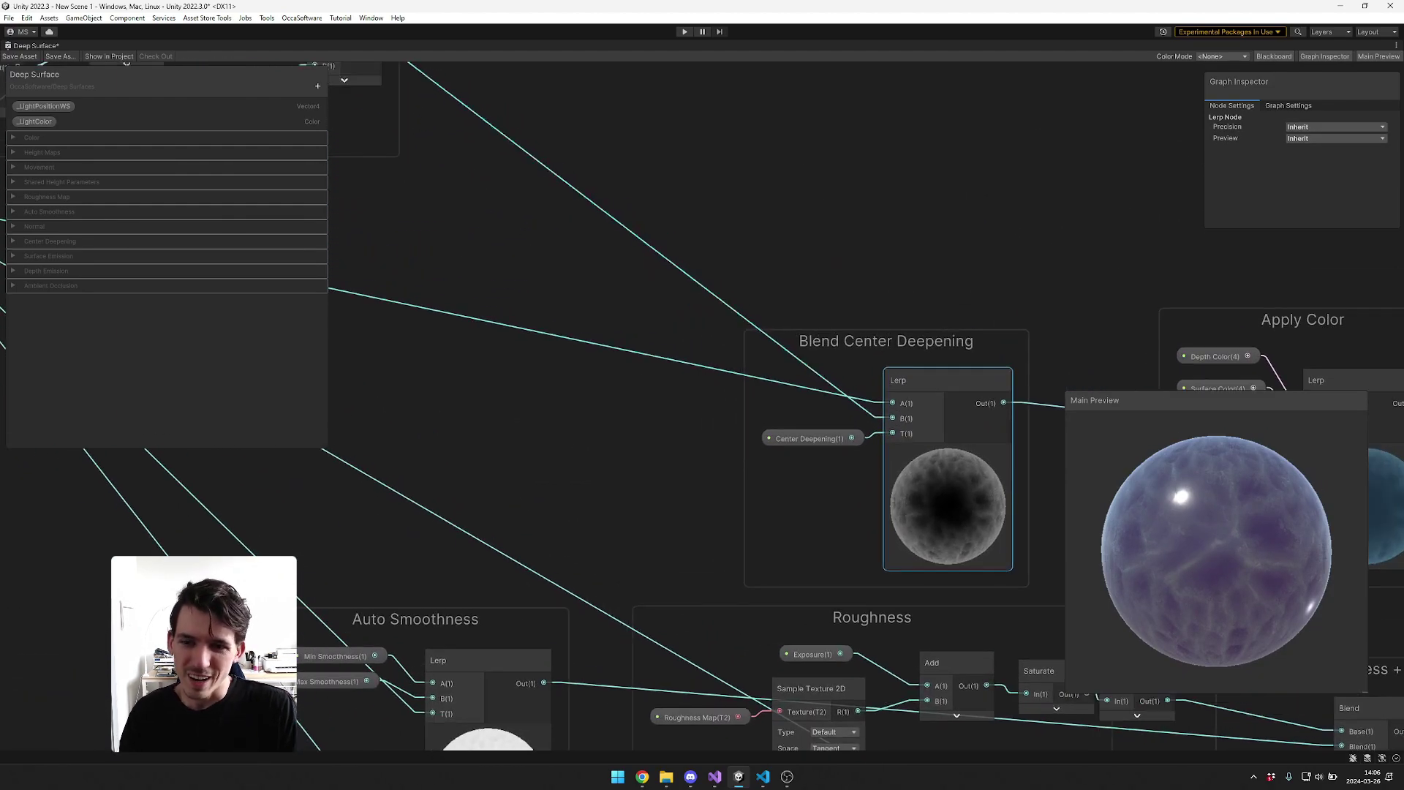
left_click(809, 439)
- Expand the previews of the Power, Multiply and Fresnel Effect nodes in the Center Deepening group
middle_click_drag(585, 286, 884, 435)
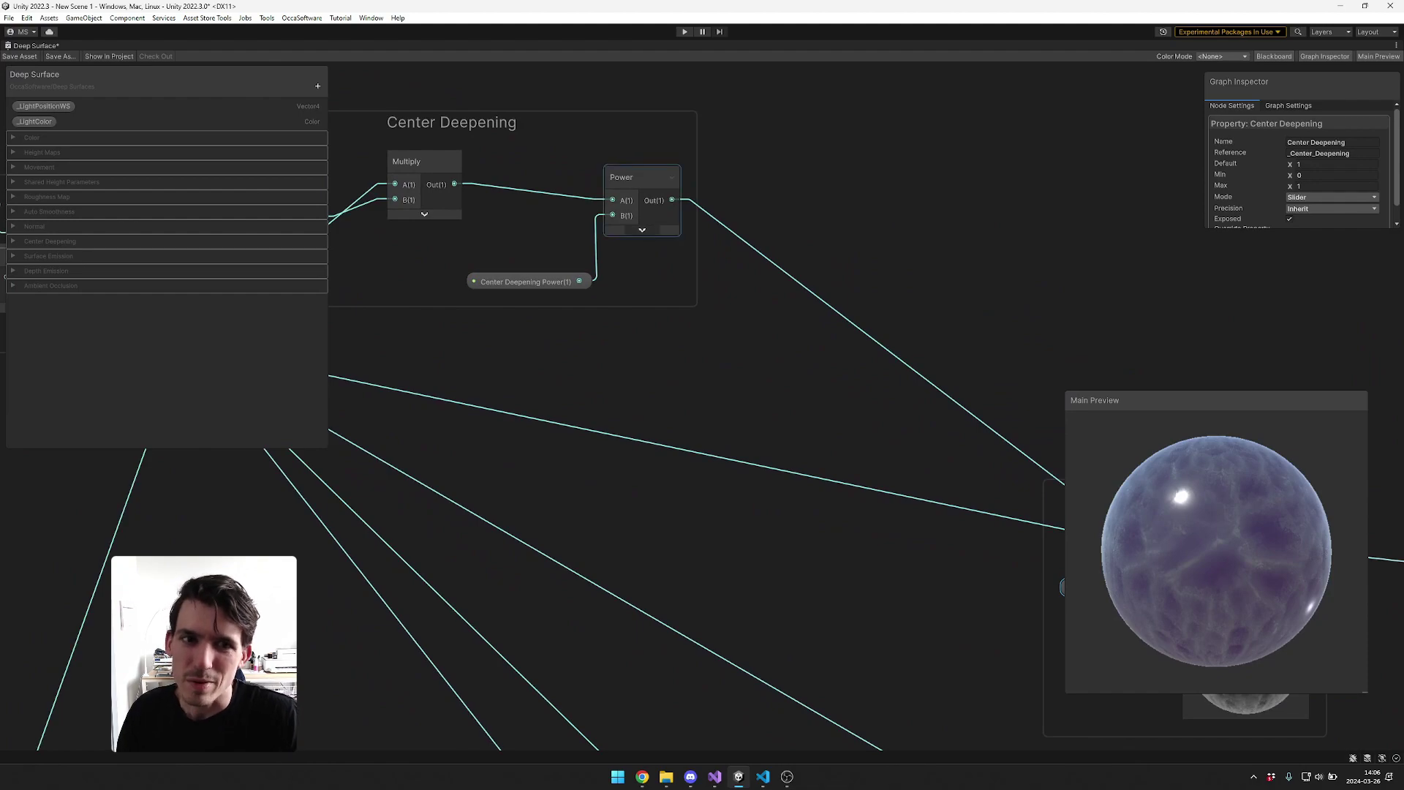
left_click(642, 230)
left_click(424, 214)
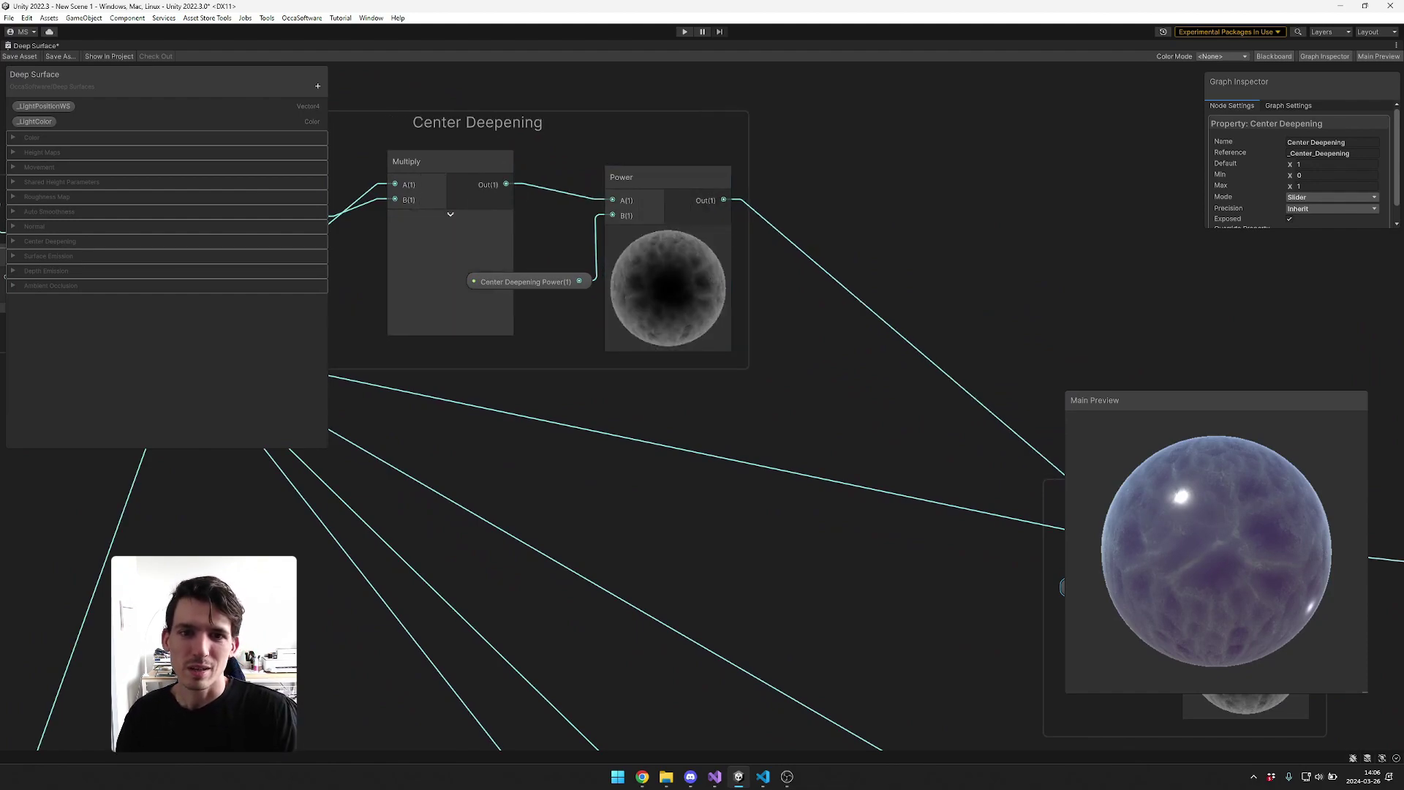
middle_click_drag(425, 219, 724, 251)
left_click(587, 293)
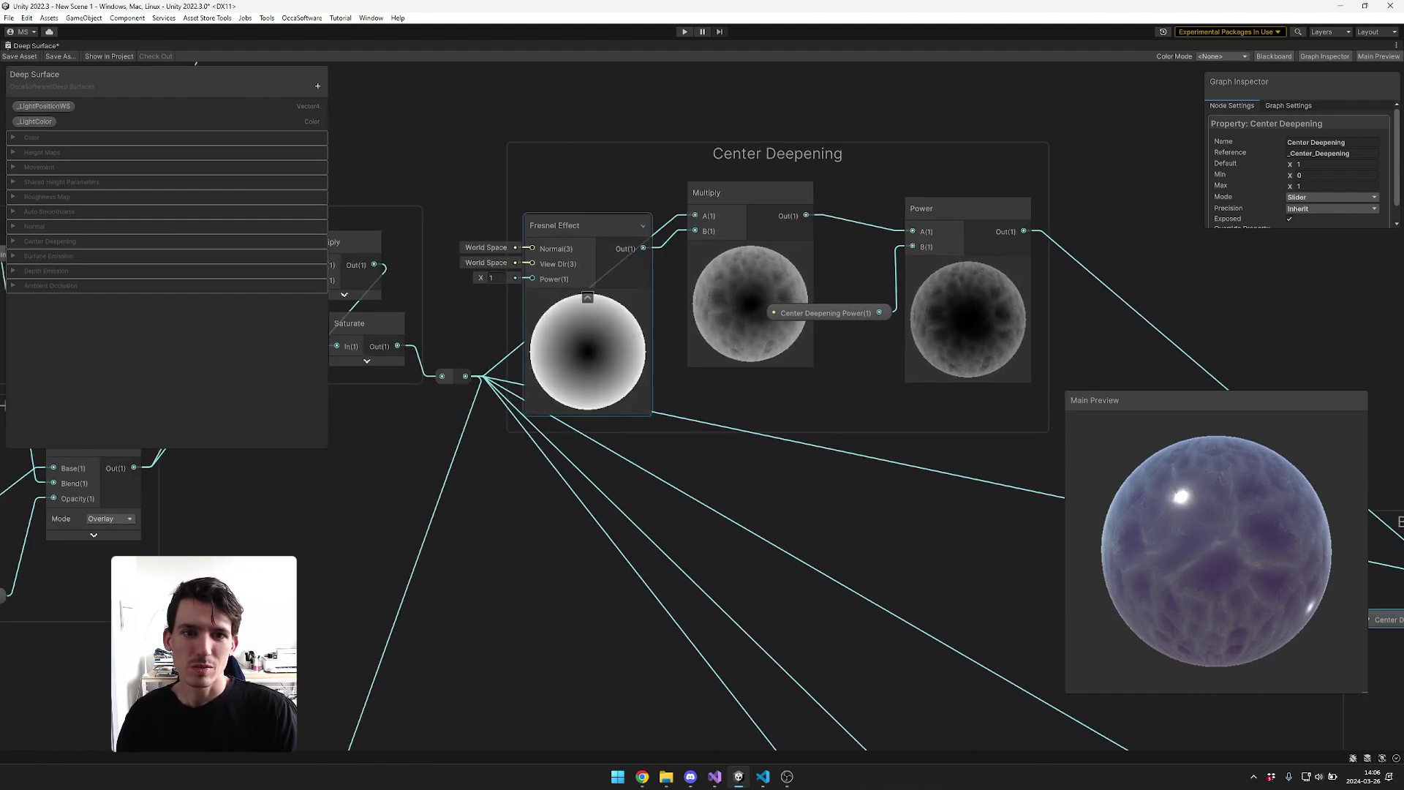
- Examine the Fresnel Effect node's preview up close and collapse it
scroll(587, 298, "up", 5)
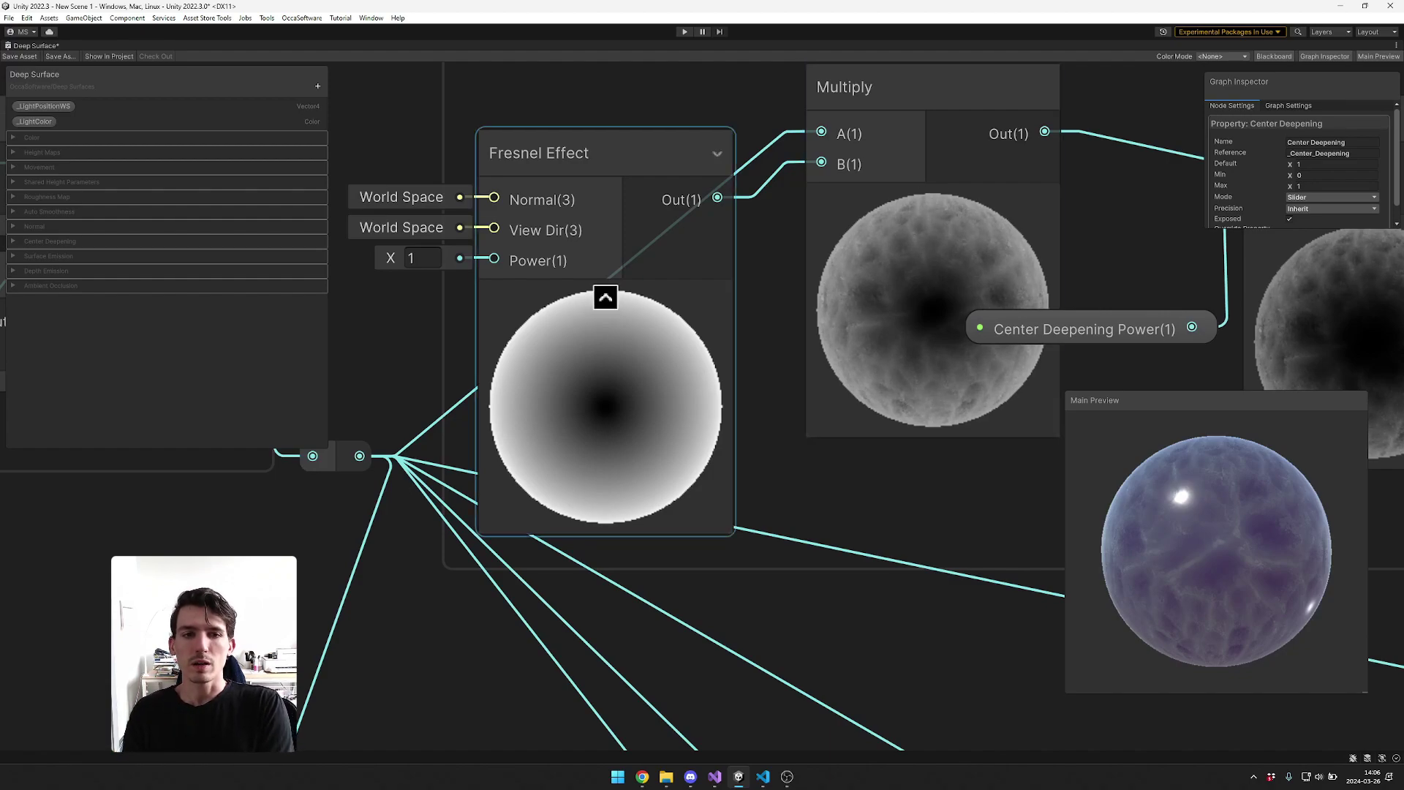
left_click(605, 297)
scroll(681, 344, "down", 1)
middle_click_drag(680, 344, 505, 368)
scroll(570, 399, "down", 2)
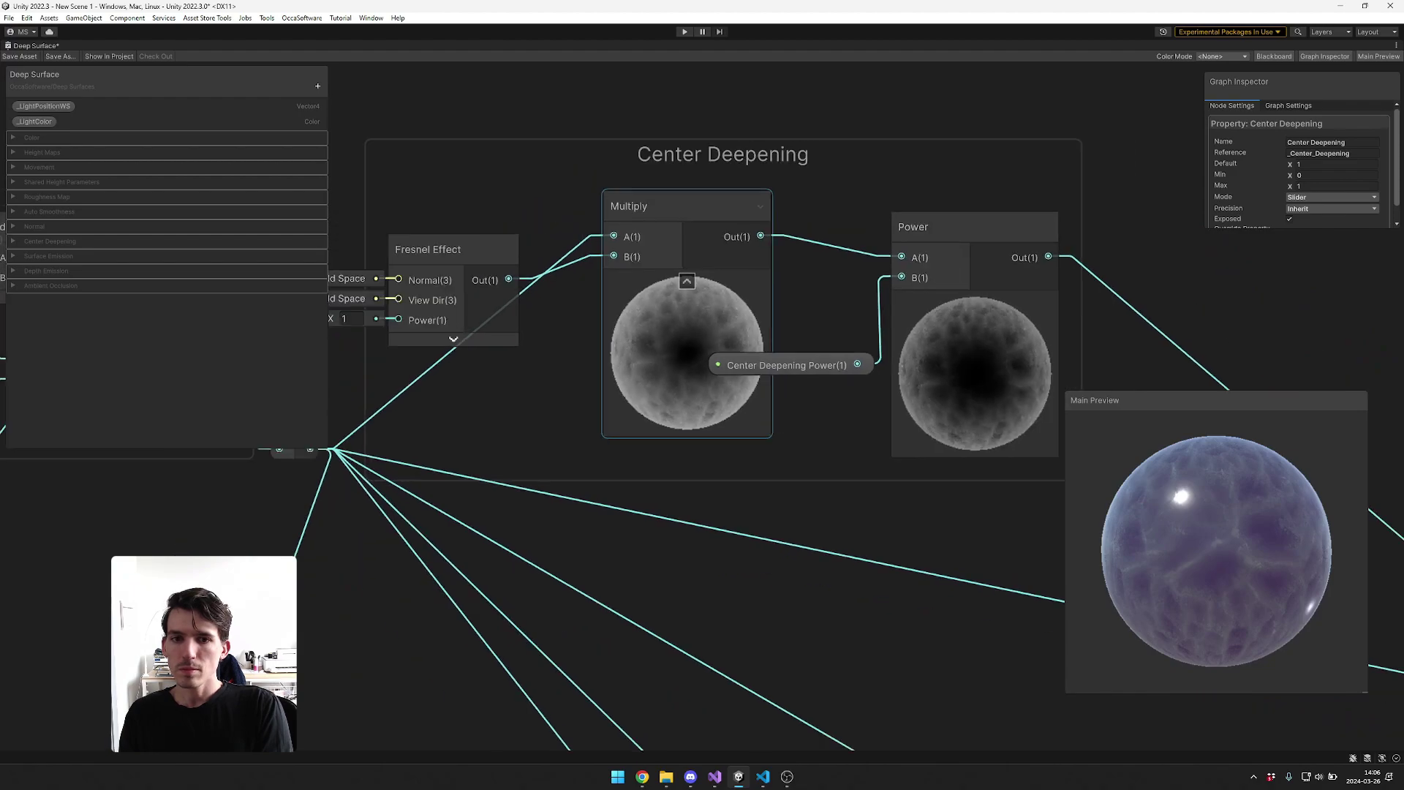
- Compare the previews of the Multiply and Power nodes in the Center Deepening group
middle_click_drag(570, 399, 542, 389)
left_click(643, 322)
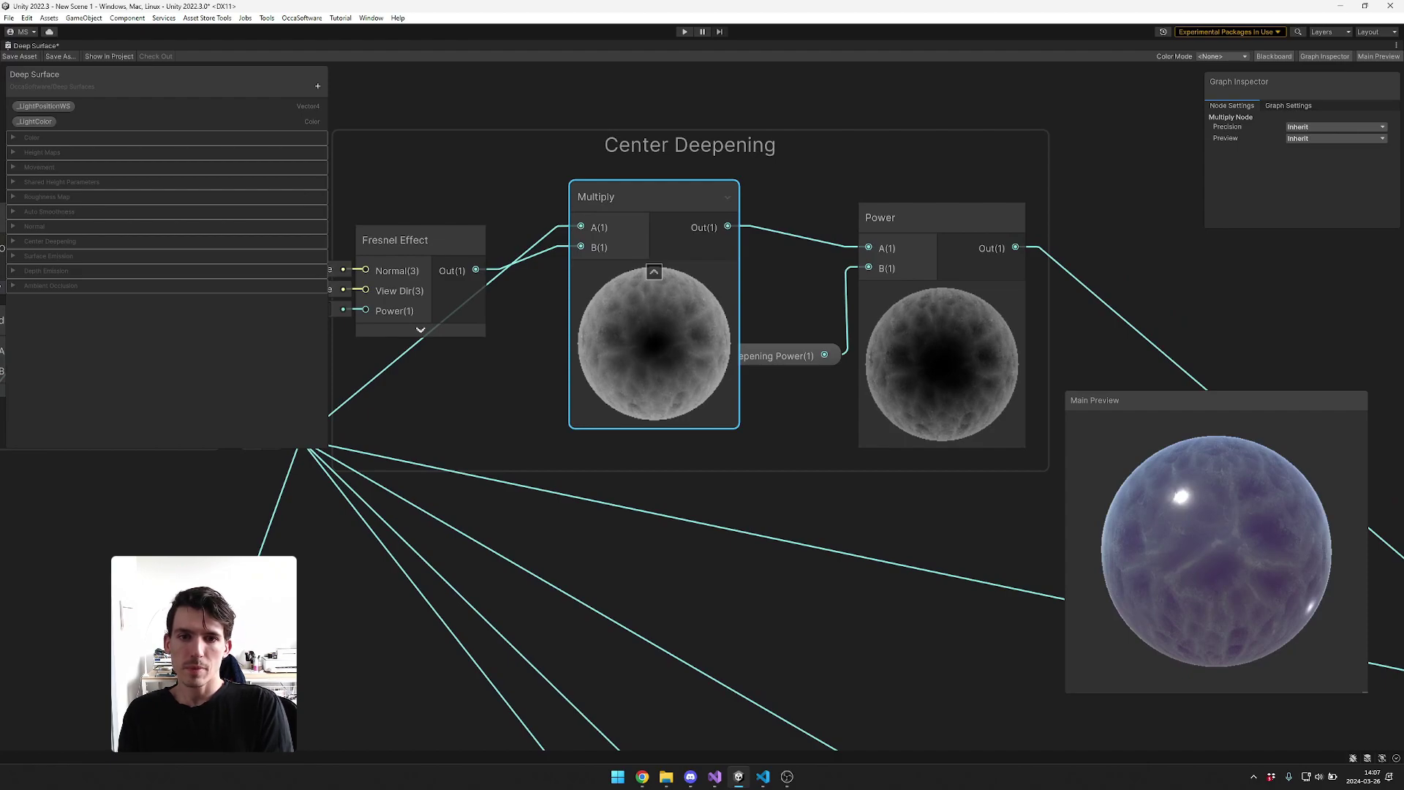
middle_click_drag(654, 292, 492, 286)
left_click(775, 288)
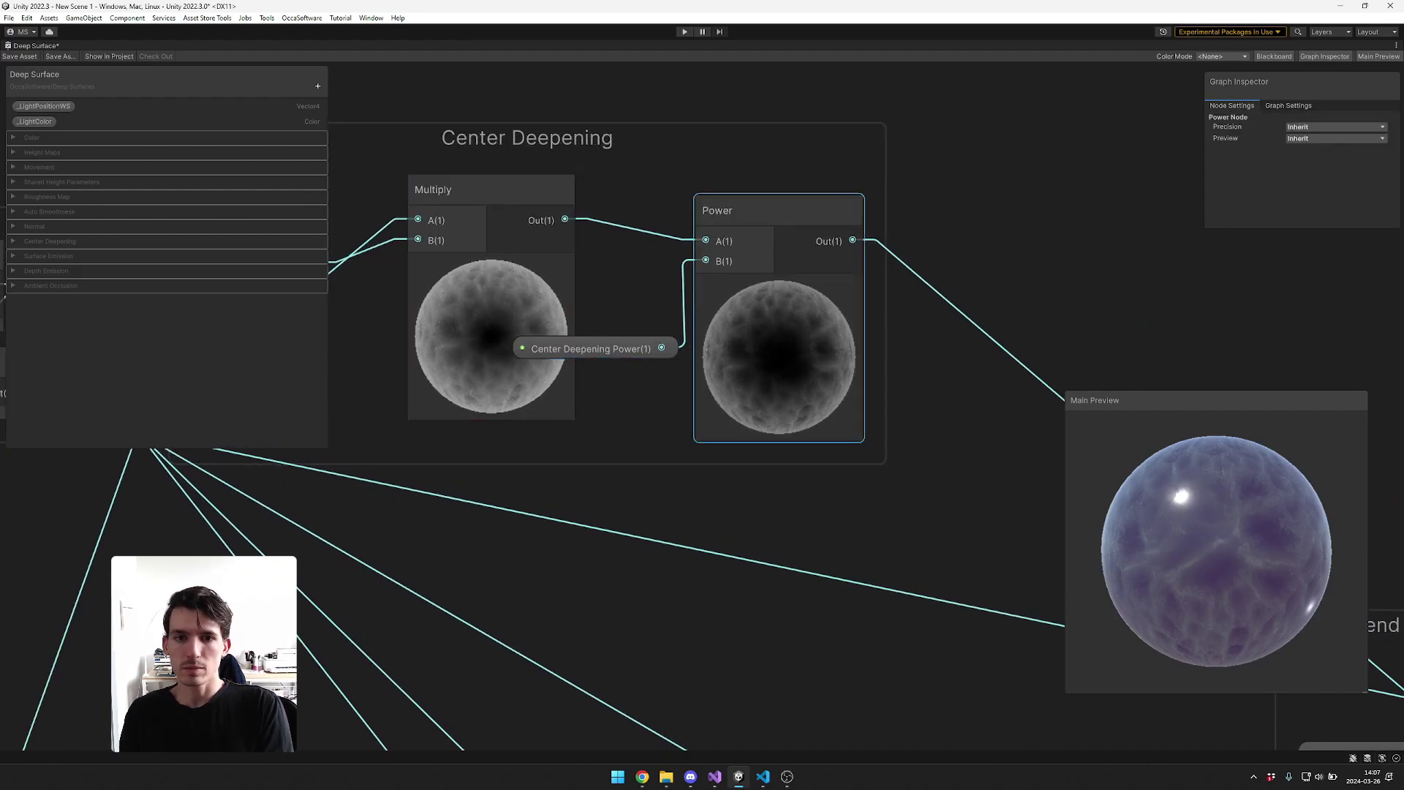
scroll(846, 254, "down", 4)
mouse_move(847, 254)
middle_mouse_down()
mouse_move(693, 222)
mouse_move(843, 243)
middle_mouse_up()
- Trace the Center Deepening inputs back to the Blend Noise Color group and check the Saturate node's preview
middle_click_drag(567, 307, 733, 341)
left_click(673, 285)
middle_click_drag(972, 424, 724, 349)
scroll(424, 292, "down", 1)
middle_click_drag(408, 286, 768, 417)
scroll(768, 417, "up", 3)
left_click(649, 442)
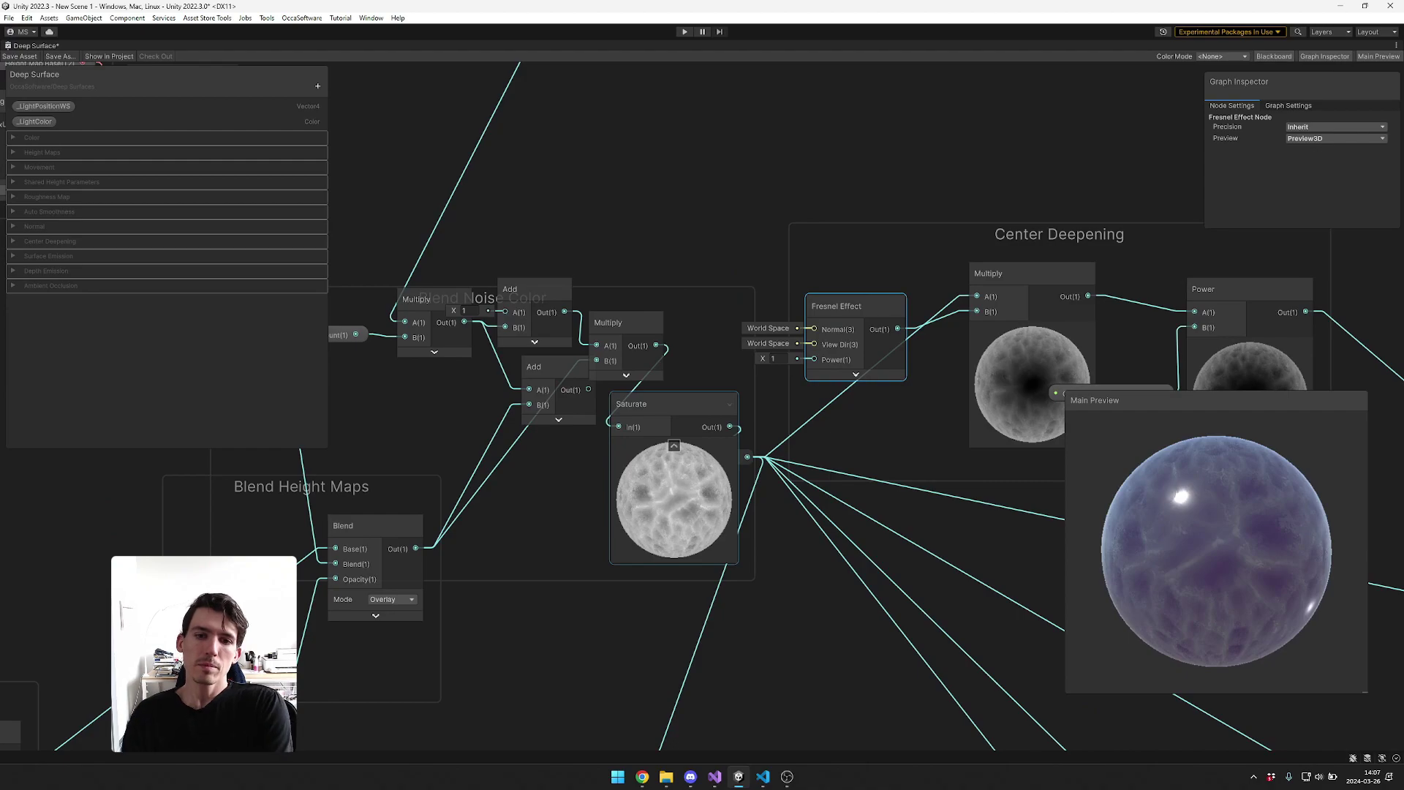
left_click(674, 446)
- Space out the Saturate and Multiply nodes in the Blend Noise Color group and delete the unconnected Add node
middle_click_drag(671, 452, 694, 468)
left_click_drag(670, 421, 703, 421)
left_click(649, 340)
left_click_drag(649, 340, 661, 339)
left_click_drag(578, 384, 546, 384)
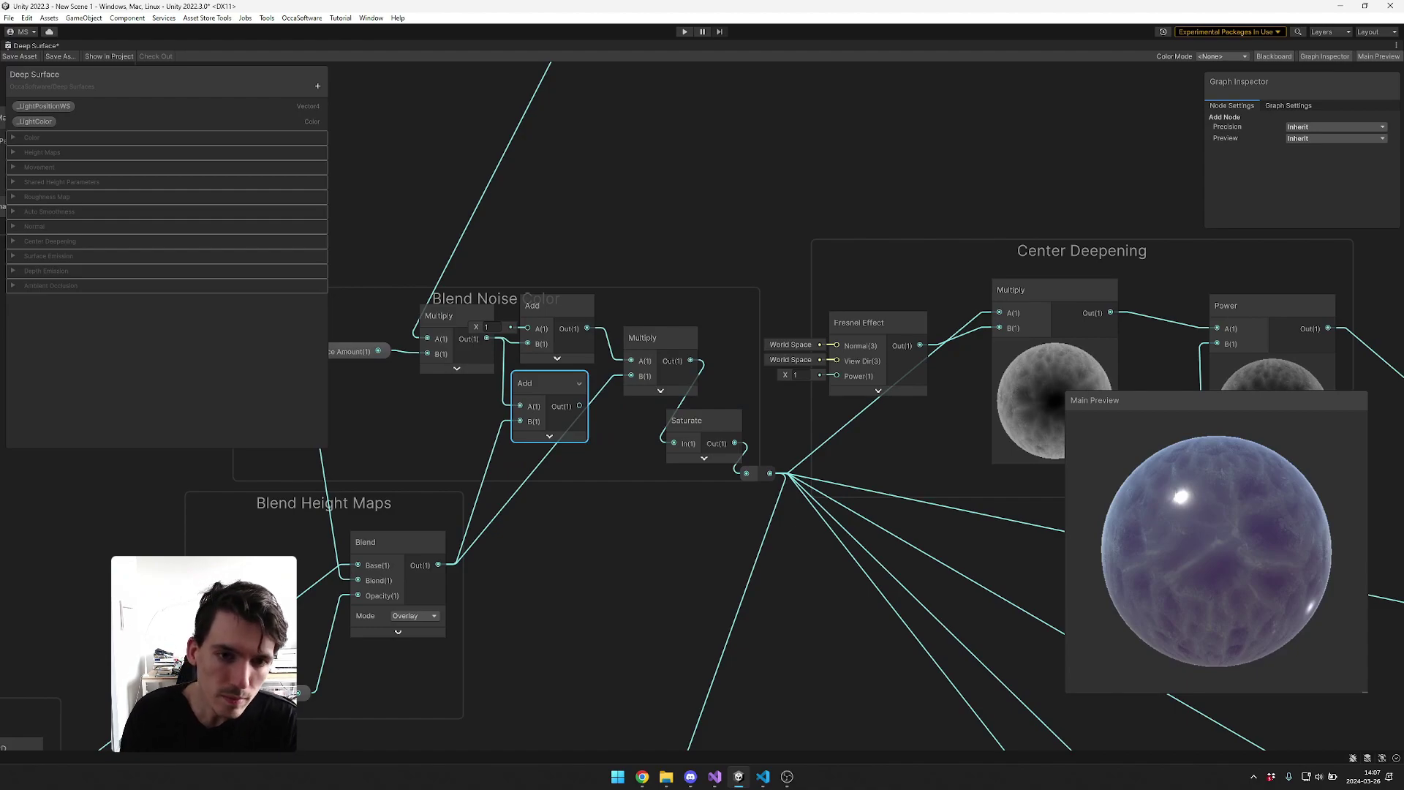
key("Delete")
- Toggle the preview of the Multiply node fed by Noise Color Influence Amount to check its noise
middle_click_drag(554, 337, 651, 348)
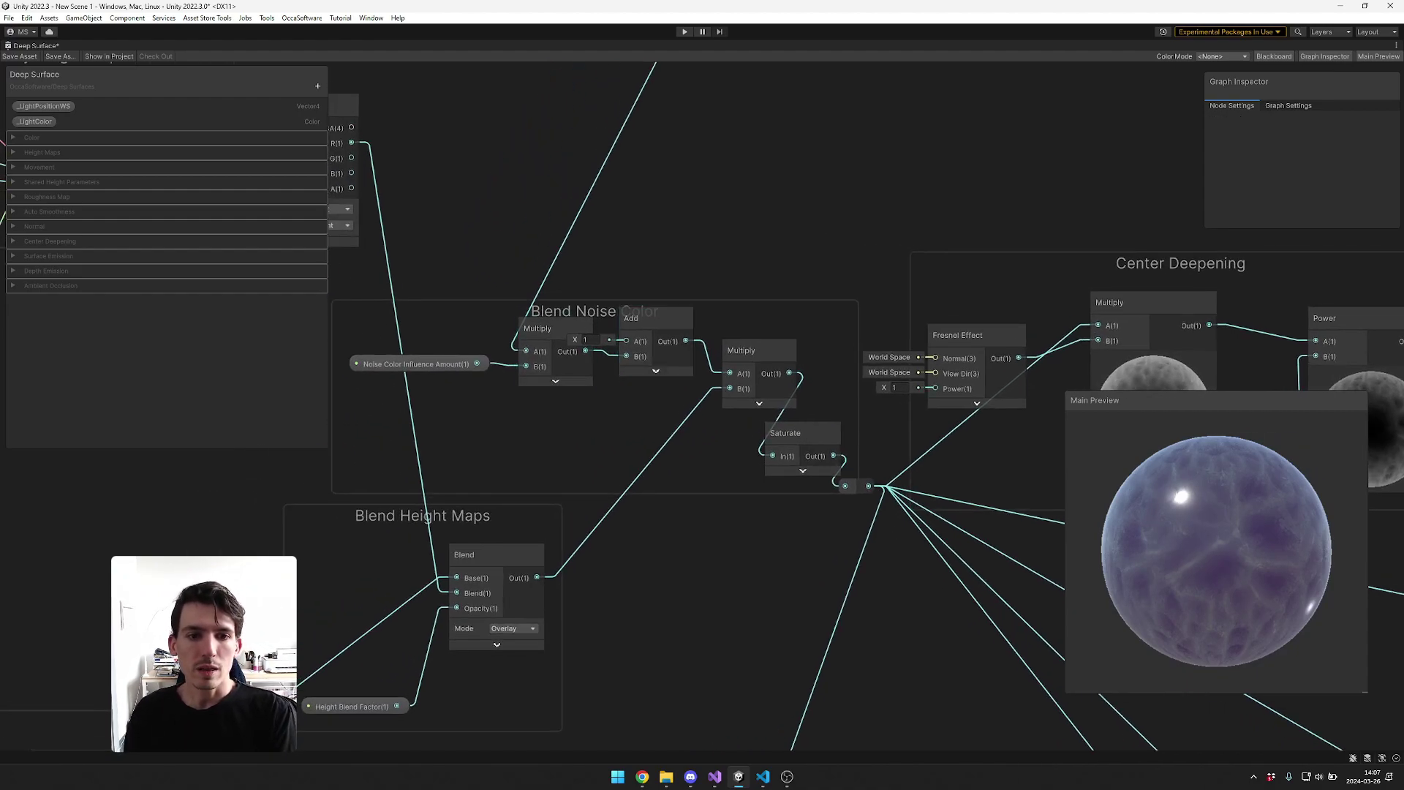
middle_click_drag(554, 351, 652, 363)
left_click(651, 393)
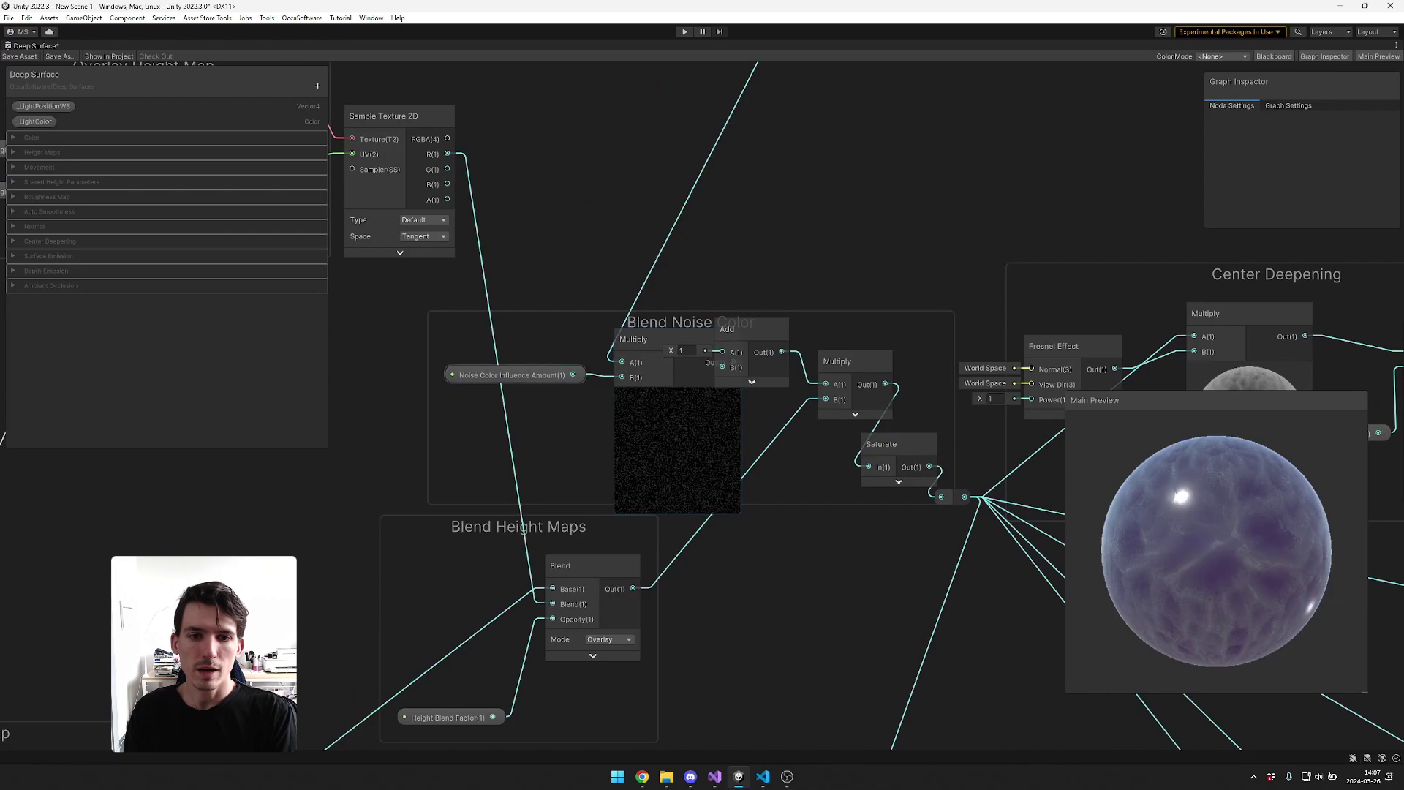
left_click(677, 397)
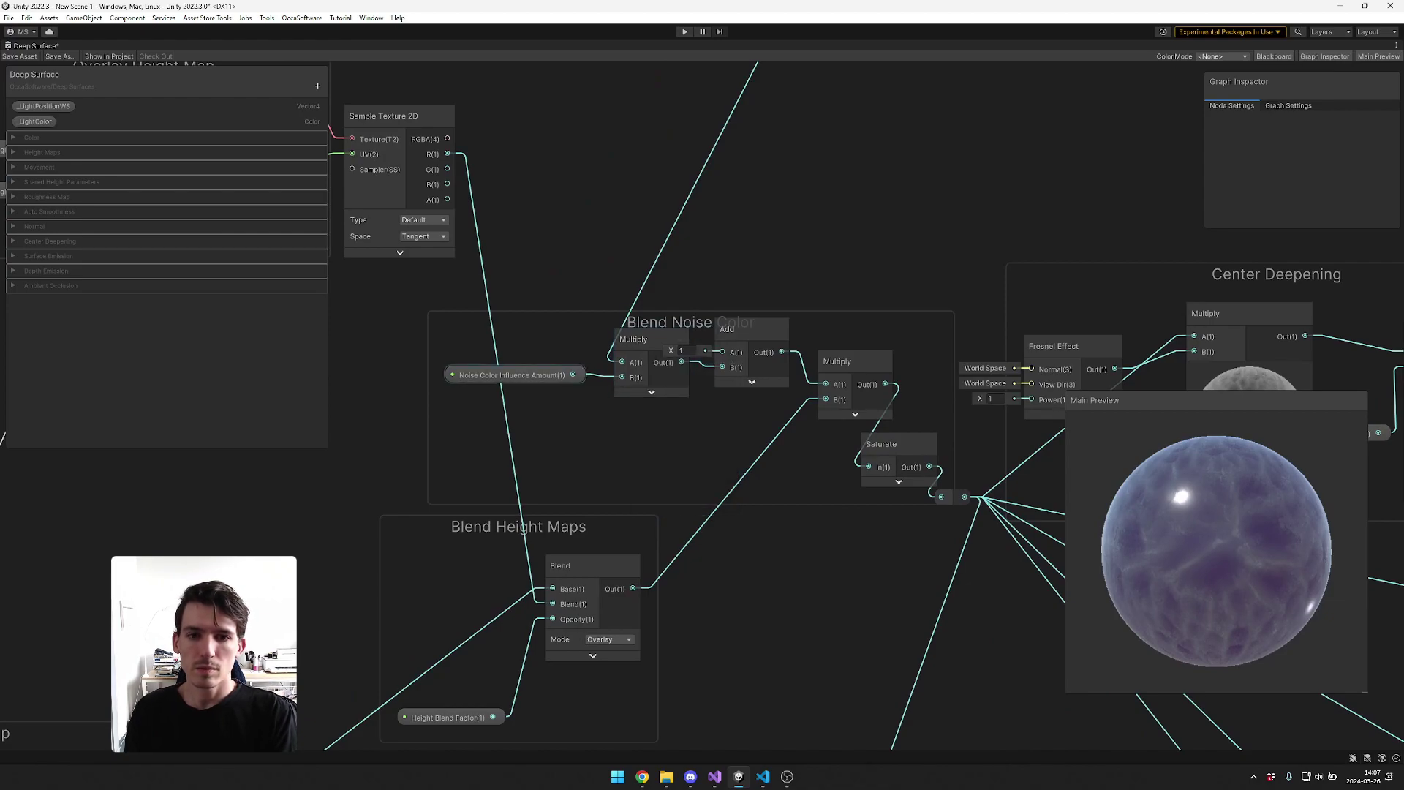
left_click(652, 393)
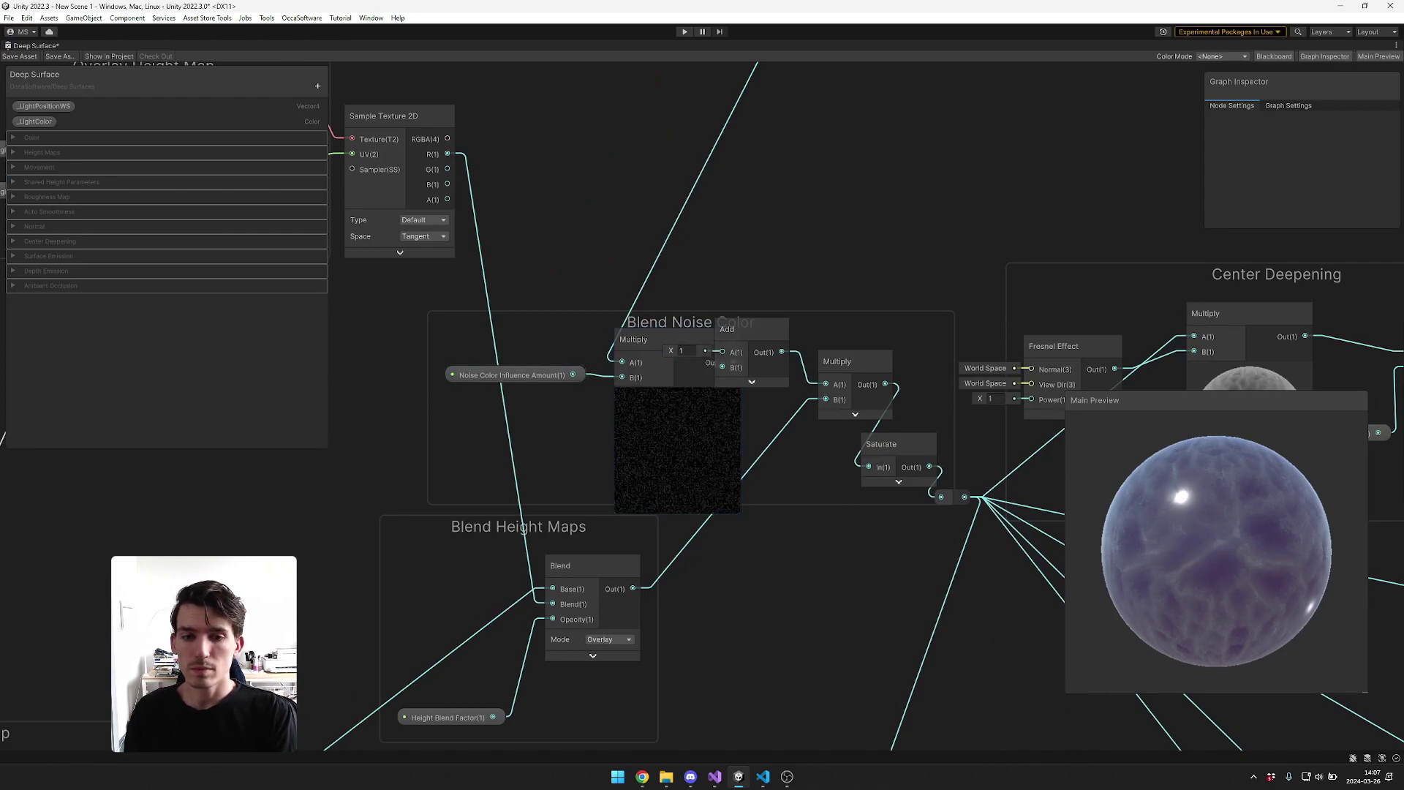
left_click(678, 396)
- Move the Noise Color group so it sits more directly above the first Multiply node of Blend Noise Color
scroll(616, 351, "down", 4)
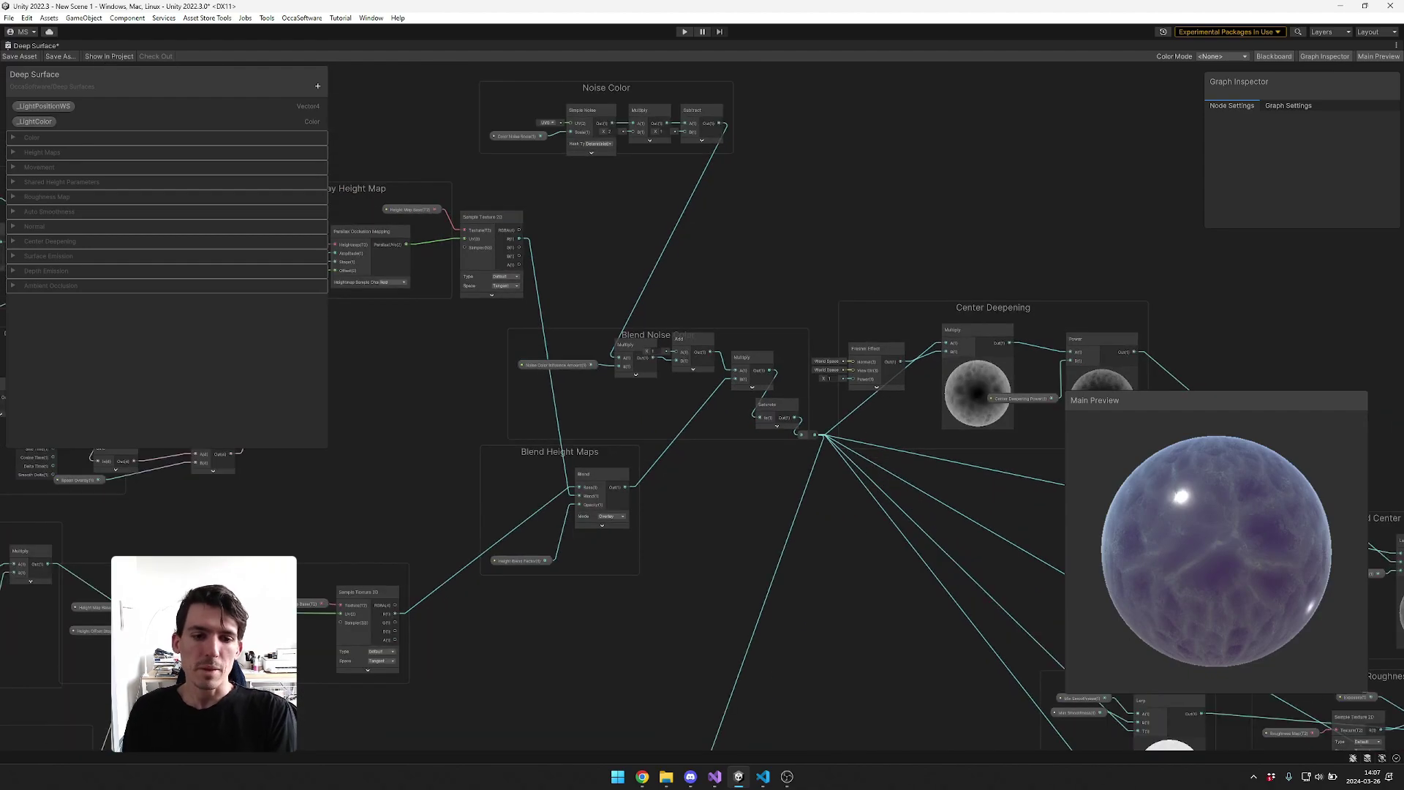
middle_click_drag(612, 174, 620, 205)
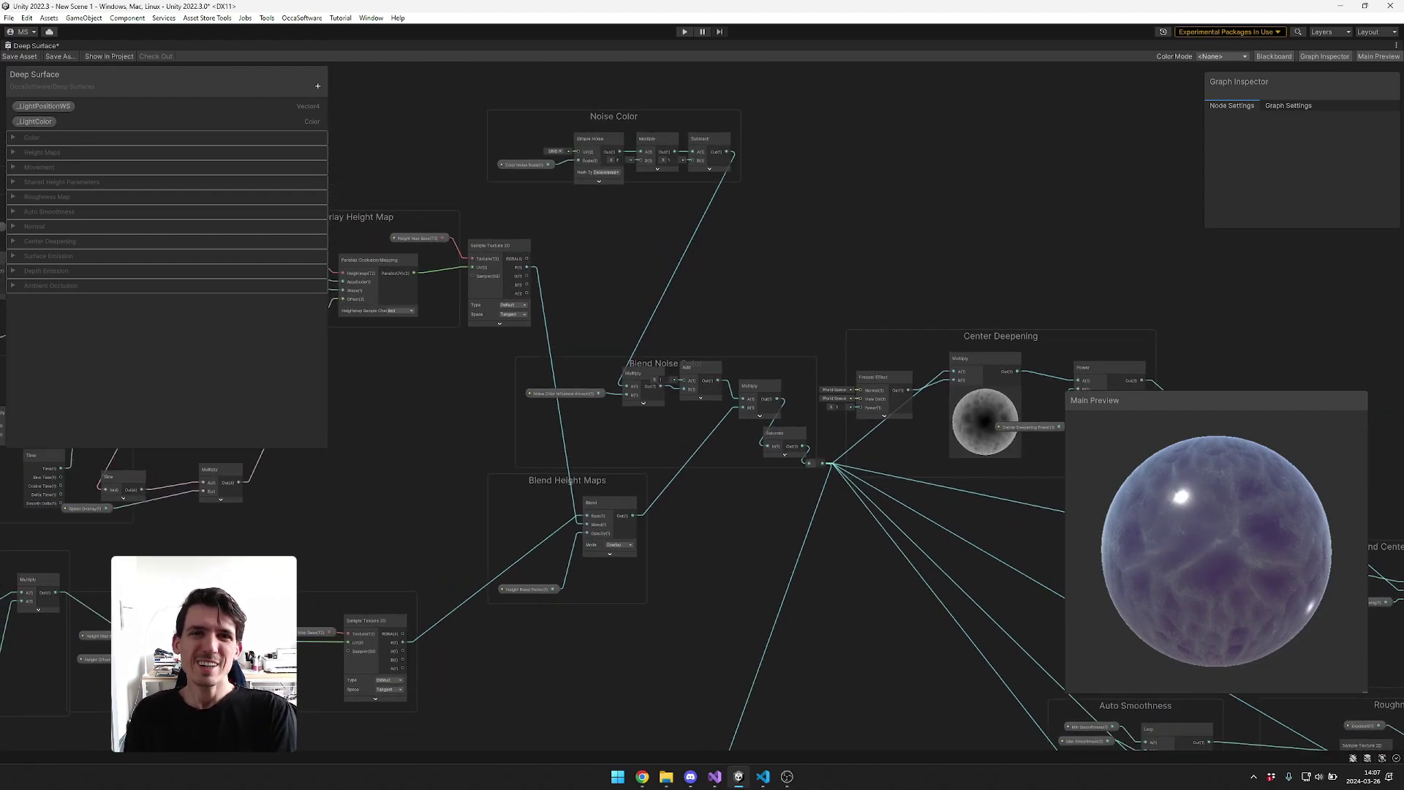
left_click_drag(614, 119, 538, 130)
left_click_drag(435, 146, 626, 194)
left_click_drag(538, 130, 519, 130)
- Examine the first Blend Noise Color Multiply node's noise preview up close and collapse it
scroll(830, 393, "up", 4)
scroll(894, 410, "up", 2)
middle_click_drag(894, 411, 1085, 365)
left_click(573, 392)
scroll(570, 439, "up", 6)
scroll(439, 482, "down", 5)
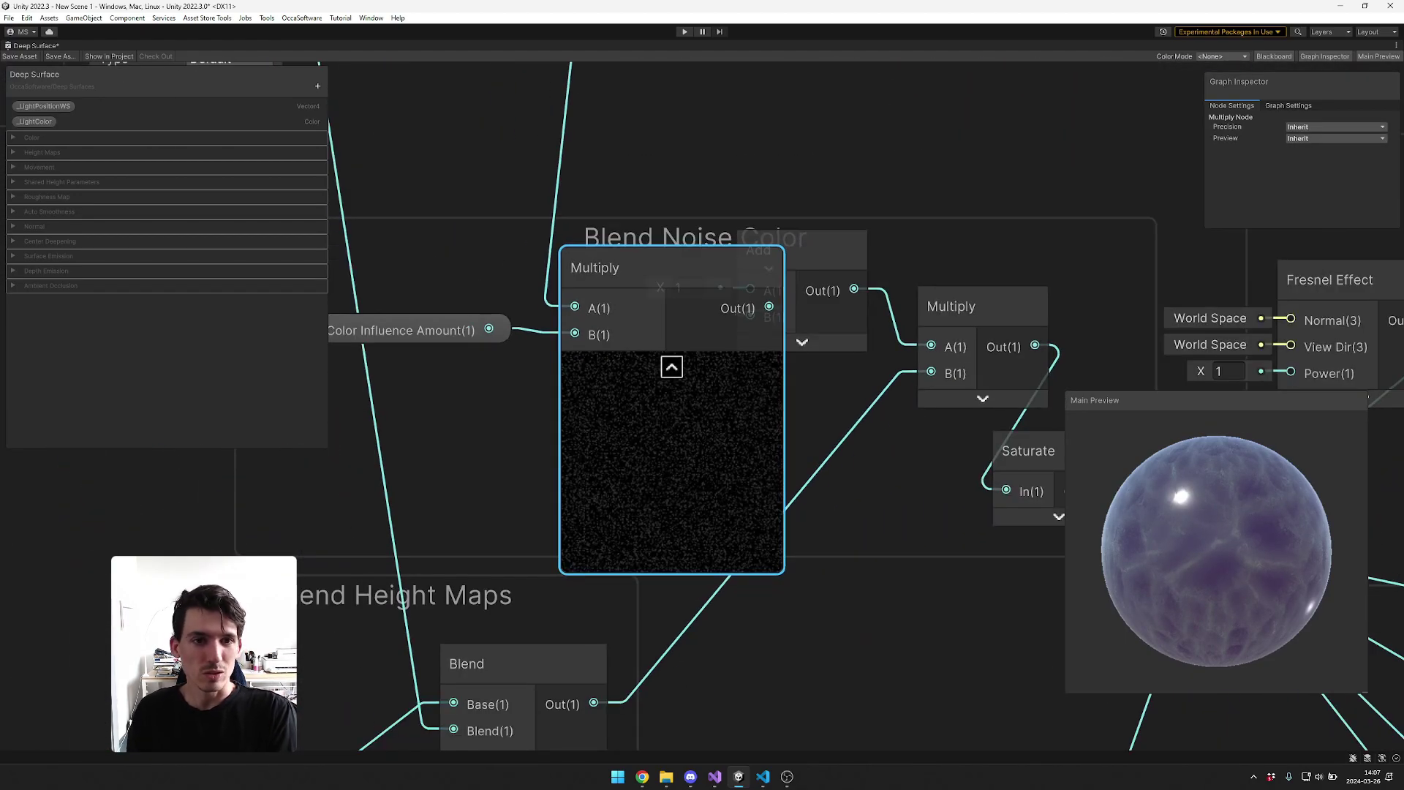
left_click(672, 366)
- Expand and examine the second Multiply node's preview in Blend Noise Color, and select the Add node feeding it
middle_click_drag(706, 402, 534, 380)
left_click(812, 377)
scroll(866, 443, "up", 8)
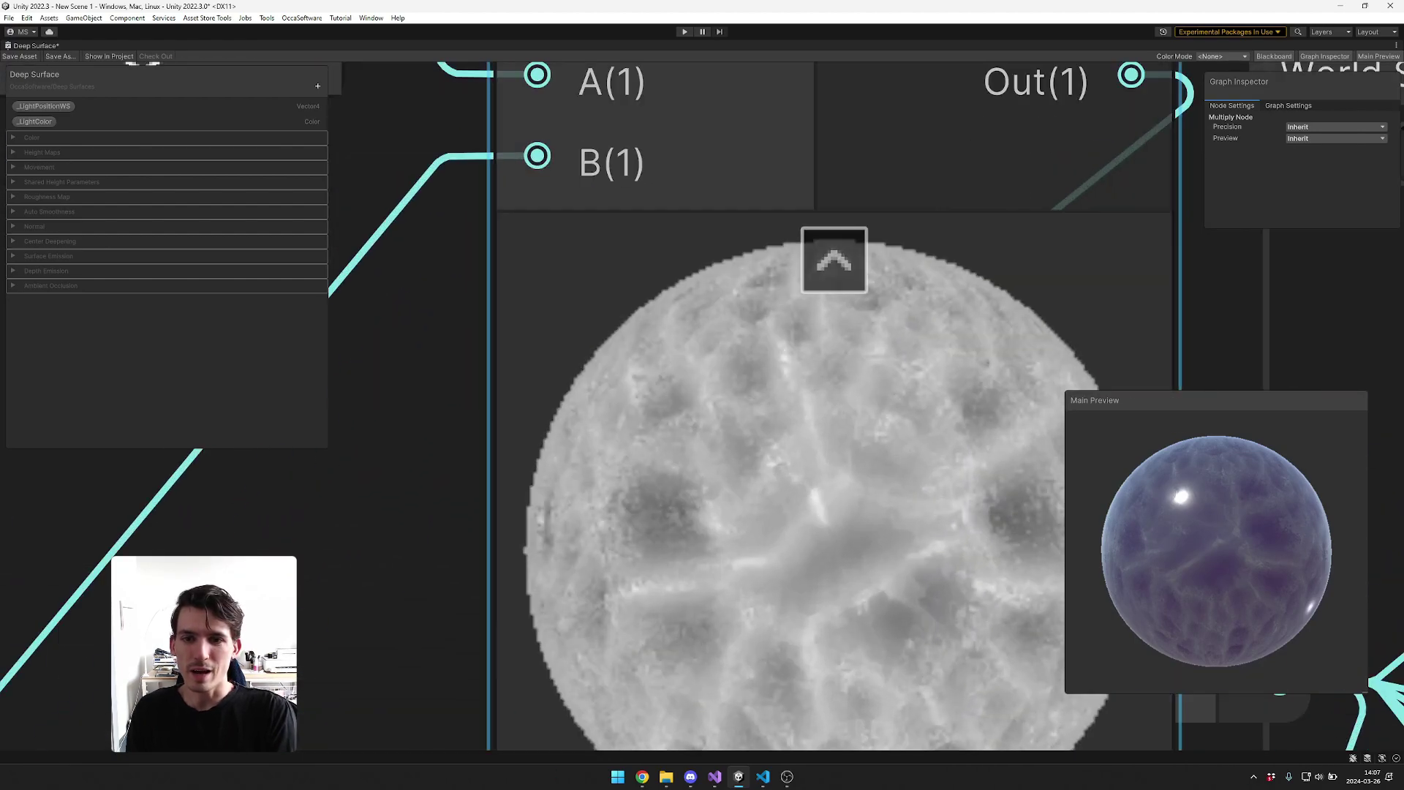
scroll(849, 465, "down", 4)
middle_click_drag(827, 476, 1021, 273)
scroll(837, 280, "down", 3)
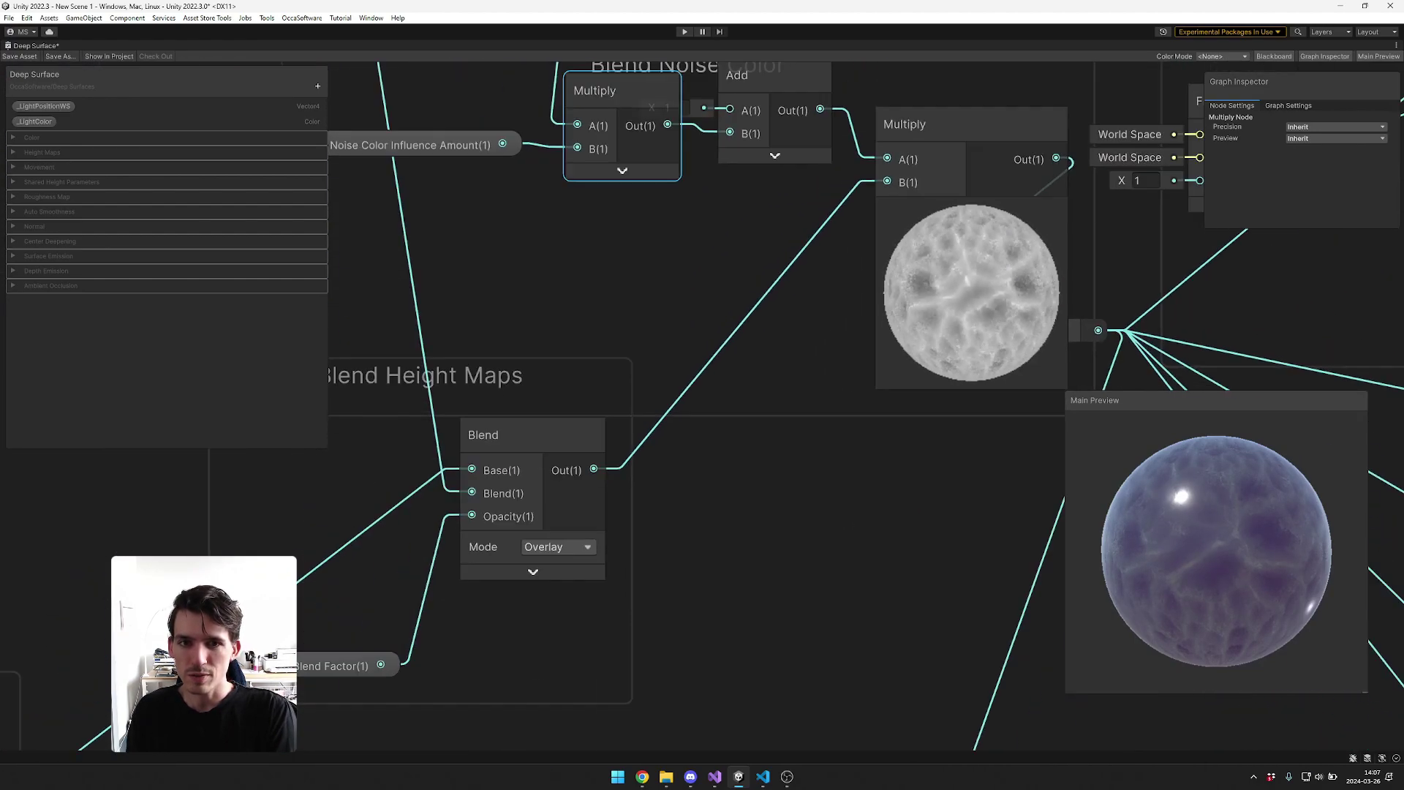
middle_click_drag(836, 282, 833, 378)
left_click(761, 172)
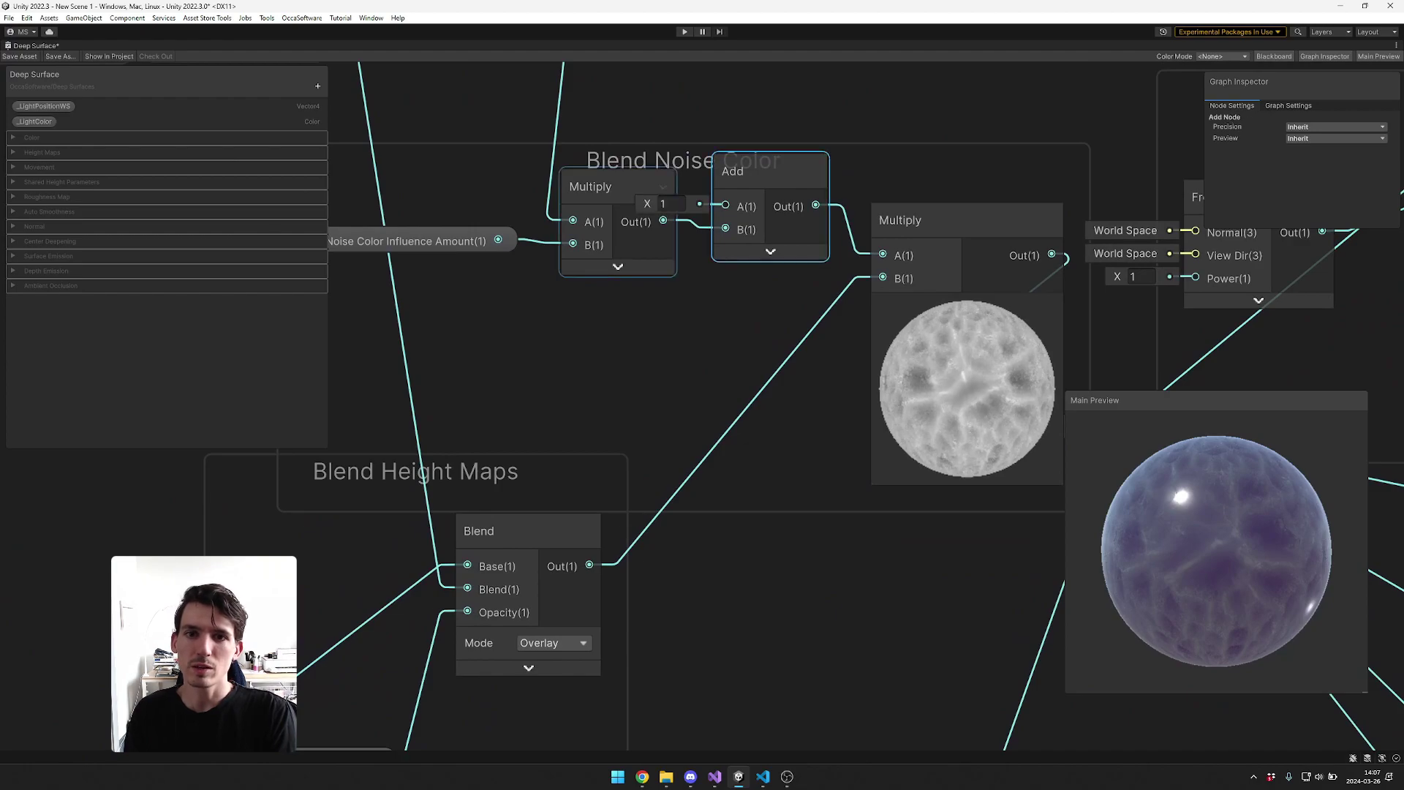
- Expand the previews of the Simple Noise, Multiply and Subtract nodes in the Noise Color group
scroll(702, 285, "down", 4)
middle_click_drag(702, 286, 864, 588)
scroll(564, 211, "up", 4)
left_click(623, 295)
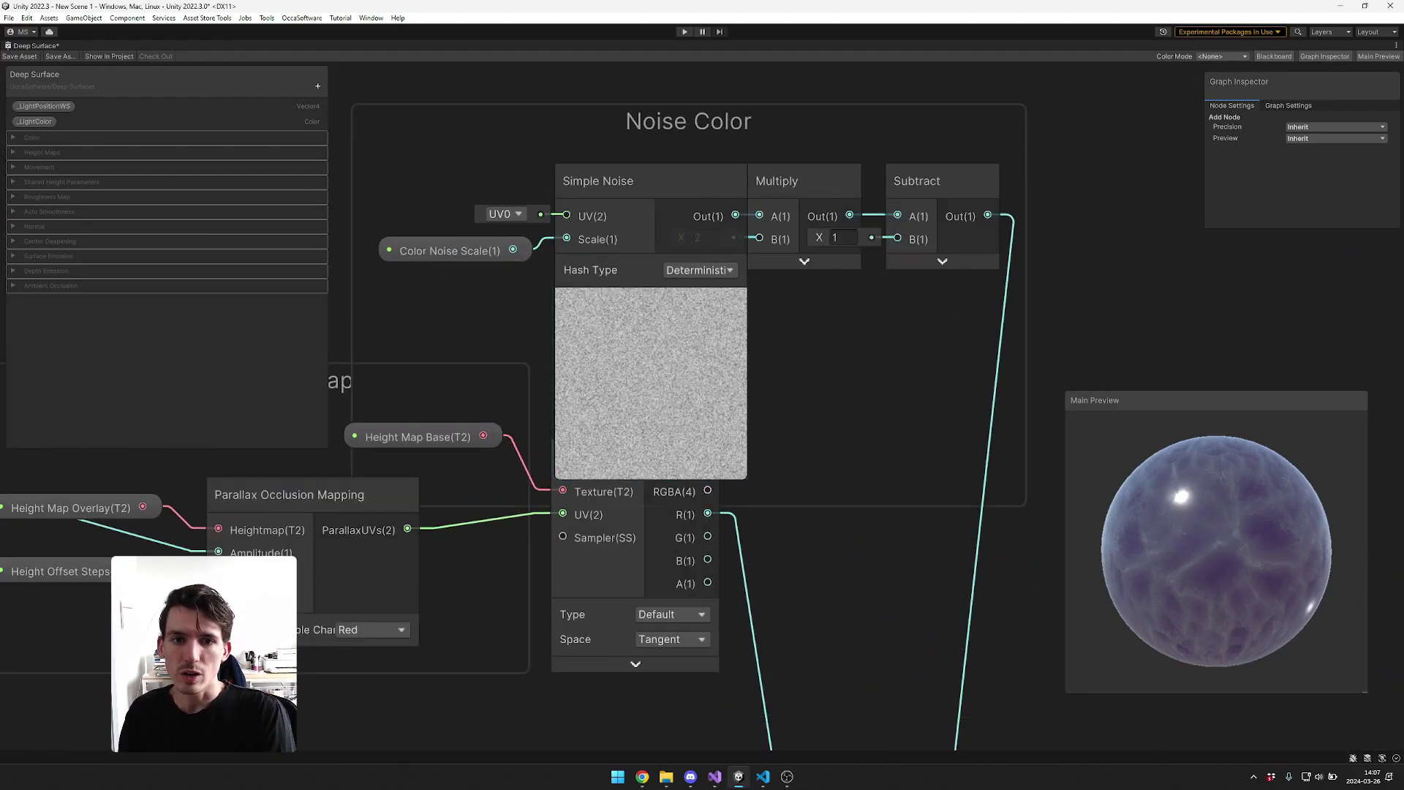
left_click(805, 261)
left_click(805, 261)
left_click(942, 261)
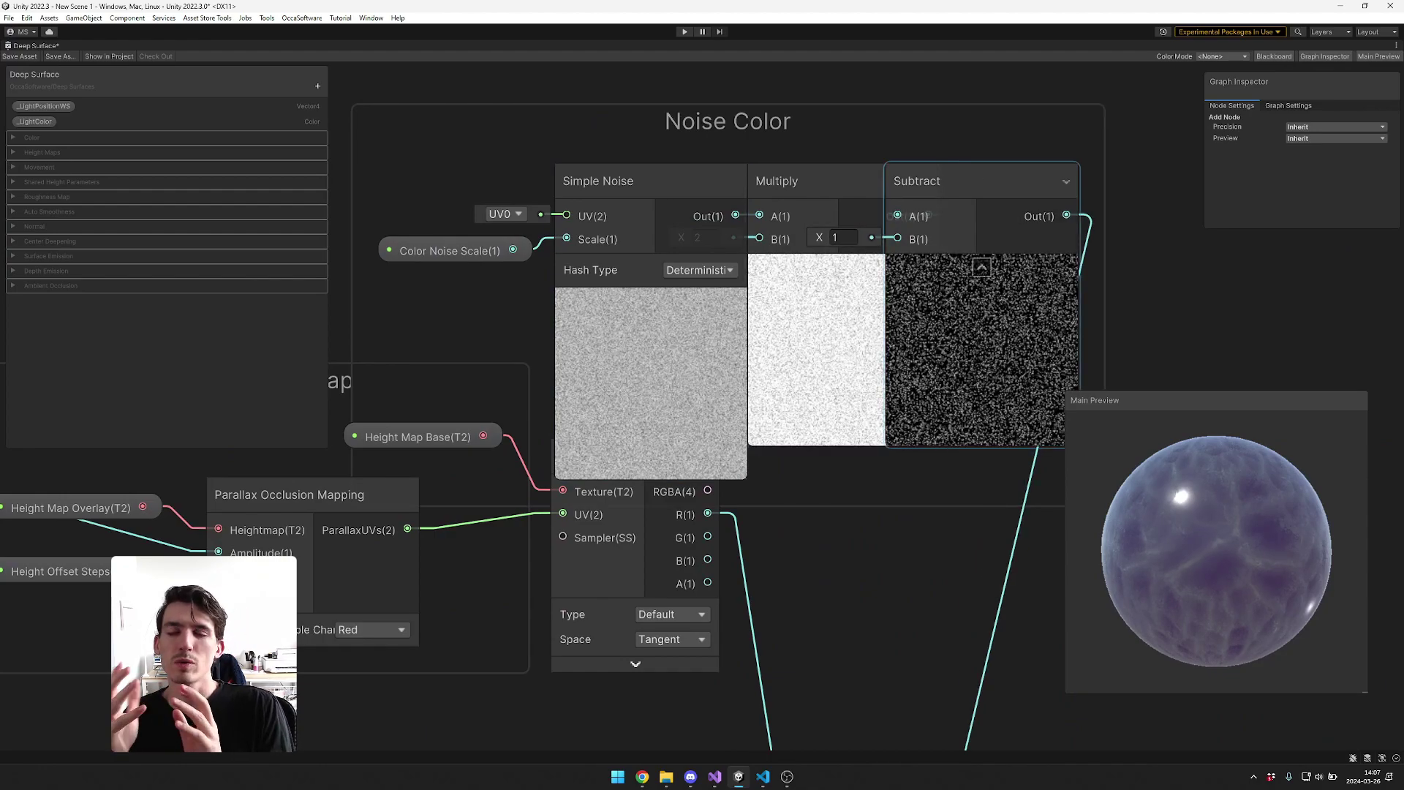
- Collapse the previews of the Noise Color group's Simple Noise, Multiply and Subtract nodes
left_click(651, 351)
left_click(651, 301)
left_click(817, 301)
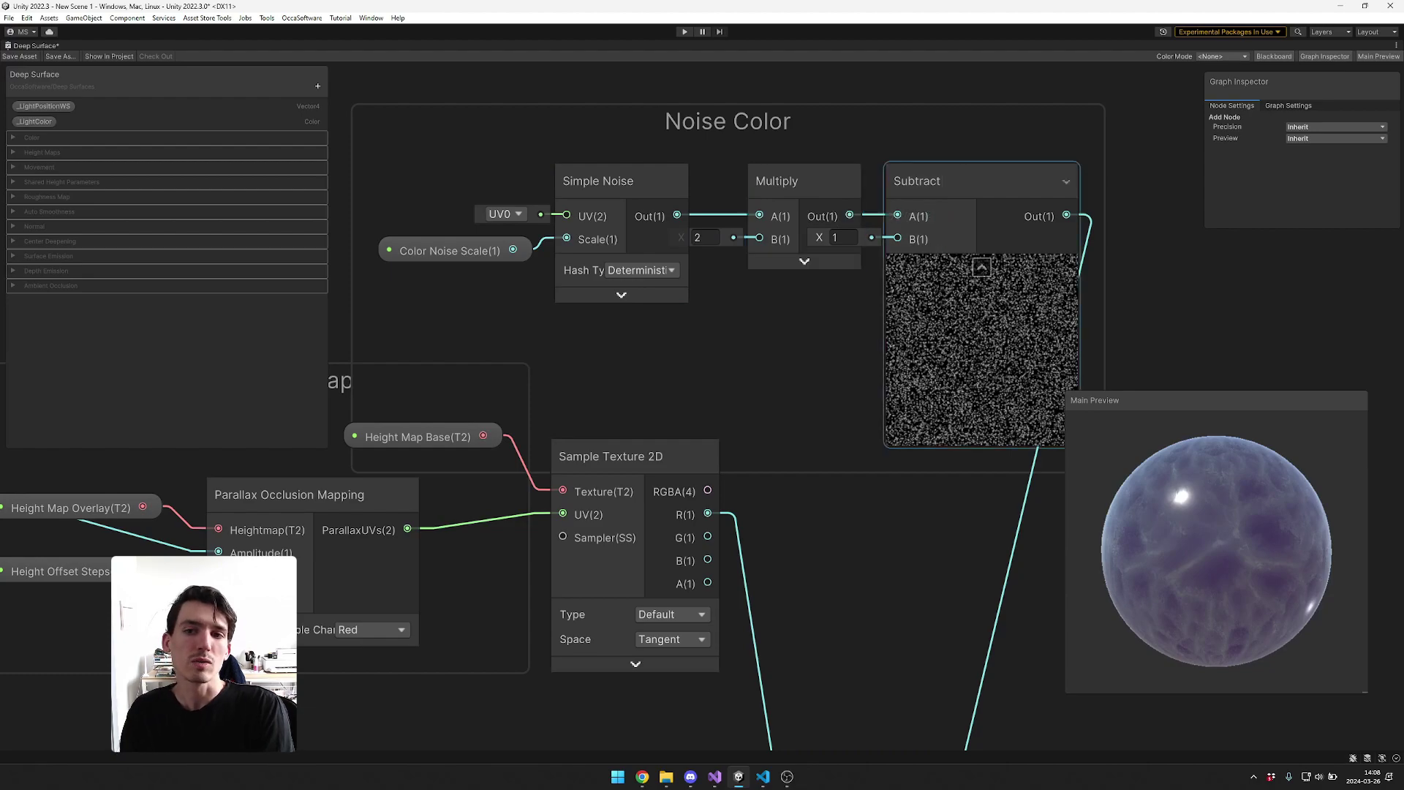
left_click(981, 343)
left_click(983, 269)
- Inspect the Noise Color Influence Amount property and the Add node in the Blend Noise Color group
middle_click_drag(951, 352, 805, 219)
middle_click_drag(768, 483, 606, 357)
left_click(593, 366)
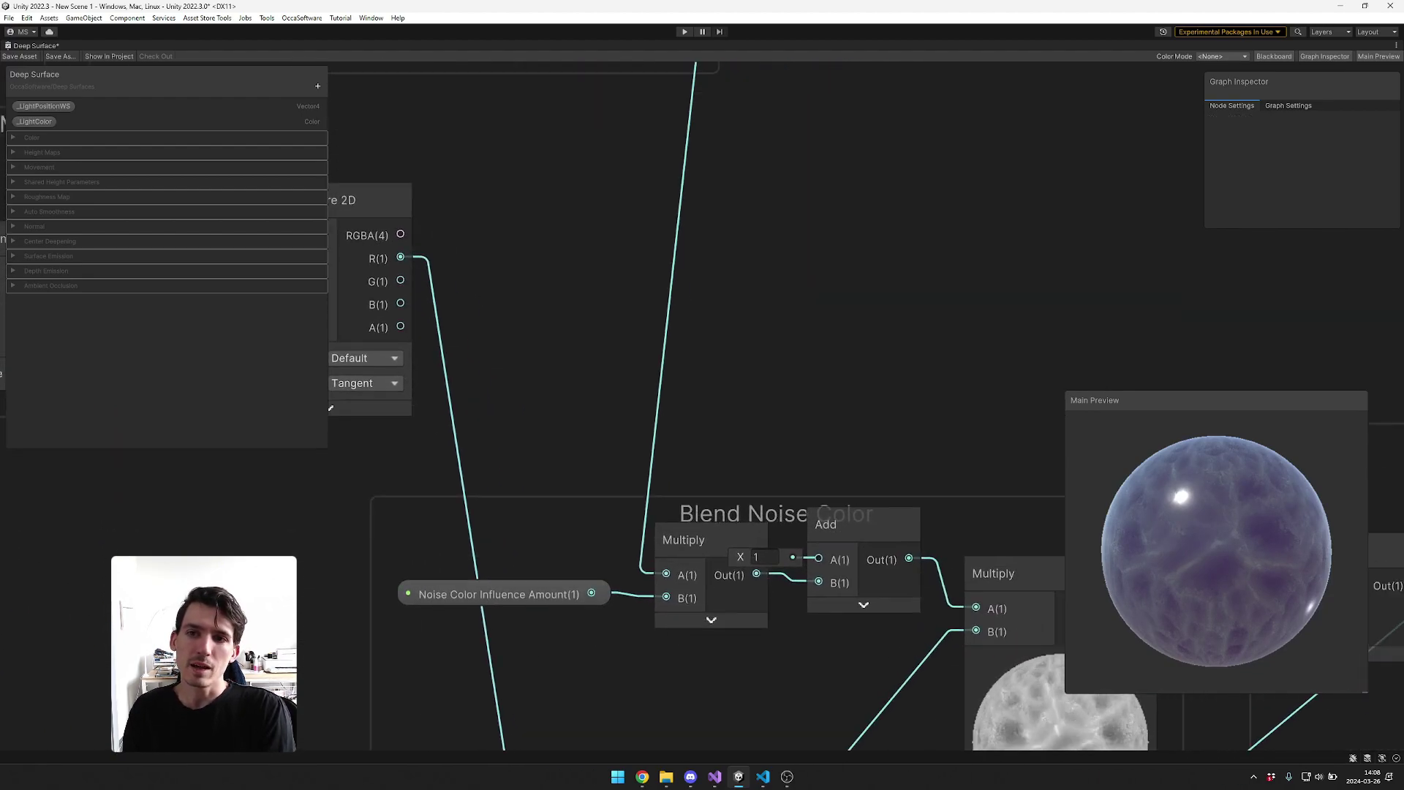
middle_click_drag(585, 409, 527, 234)
left_click(448, 415)
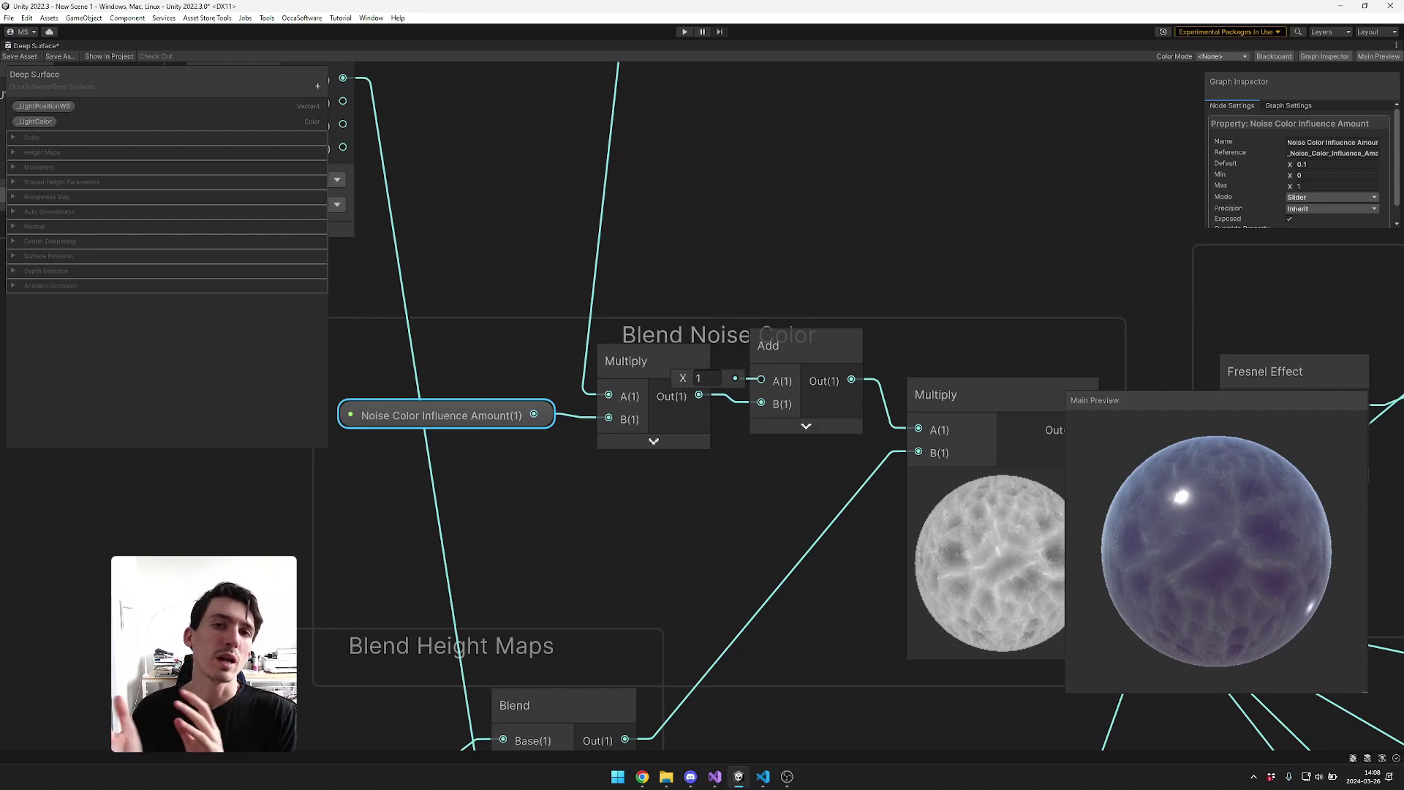
middle_click_drag(787, 476, 654, 452)
left_click(754, 347)
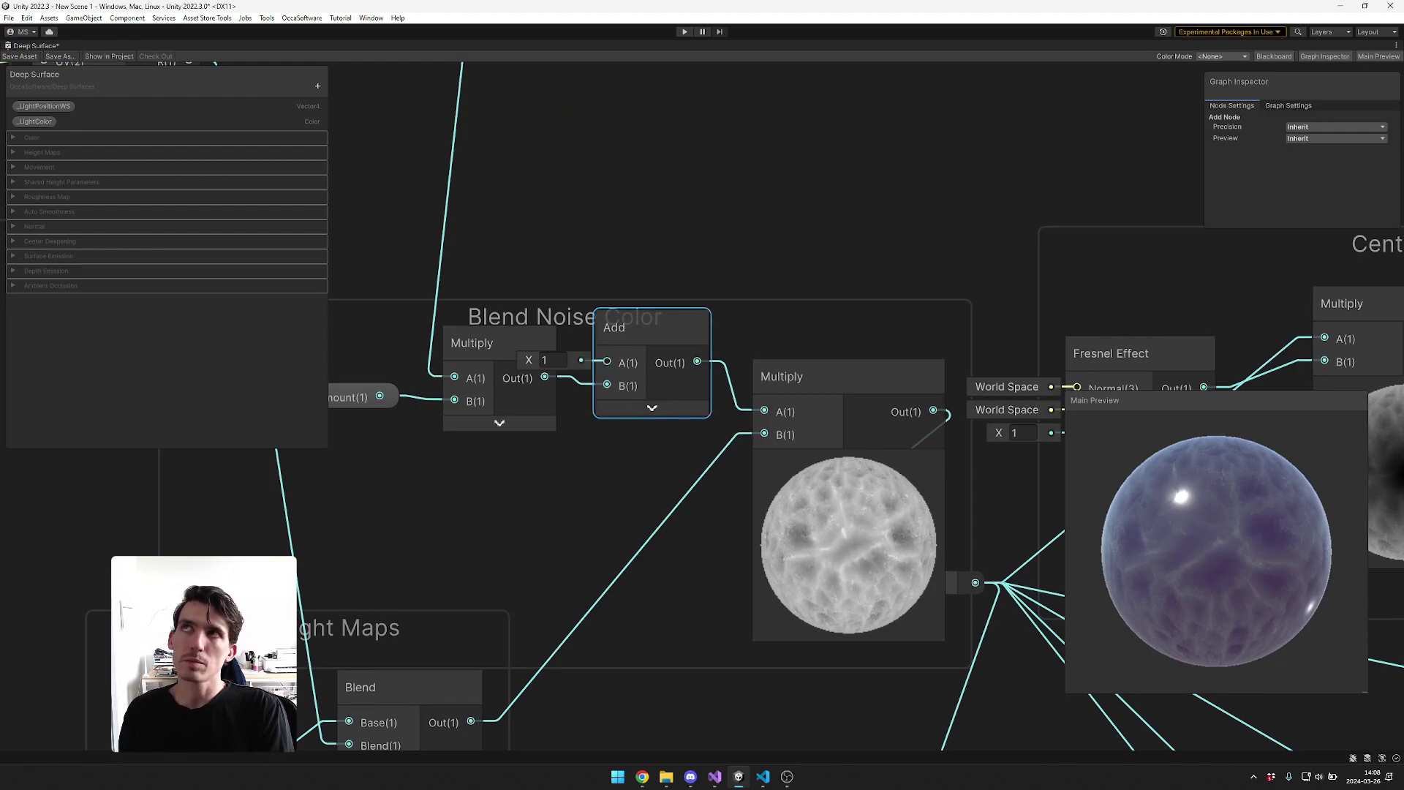
- Examine the preview of the Multiply node fed by the Add node in Blend Noise Color up close
scroll(656, 435, "up", 1)
middle_click_drag(861, 545, 673, 425)
scroll(673, 424, "up", 4)
left_click(673, 424)
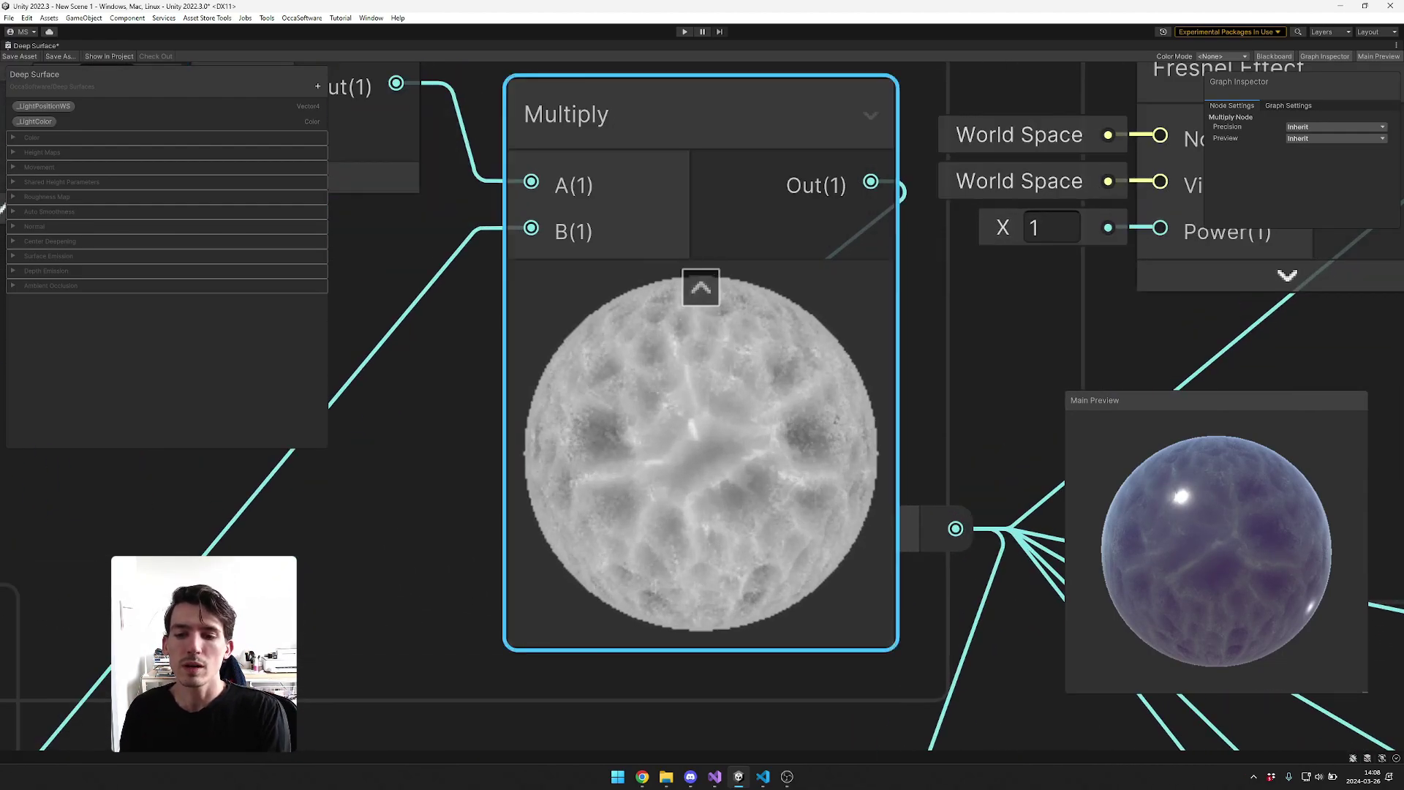
- Shift the Blend Height Maps group slightly down and expand its Blend node's preview
scroll(630, 355, "down", 4)
middle_click_drag(222, 573, 724, 388)
scroll(725, 388, "down", 1)
left_click(680, 399)
left_click(556, 398)
left_click_drag(600, 333, 591, 354)
left_click(668, 548)
scroll(715, 663, "up", 6)
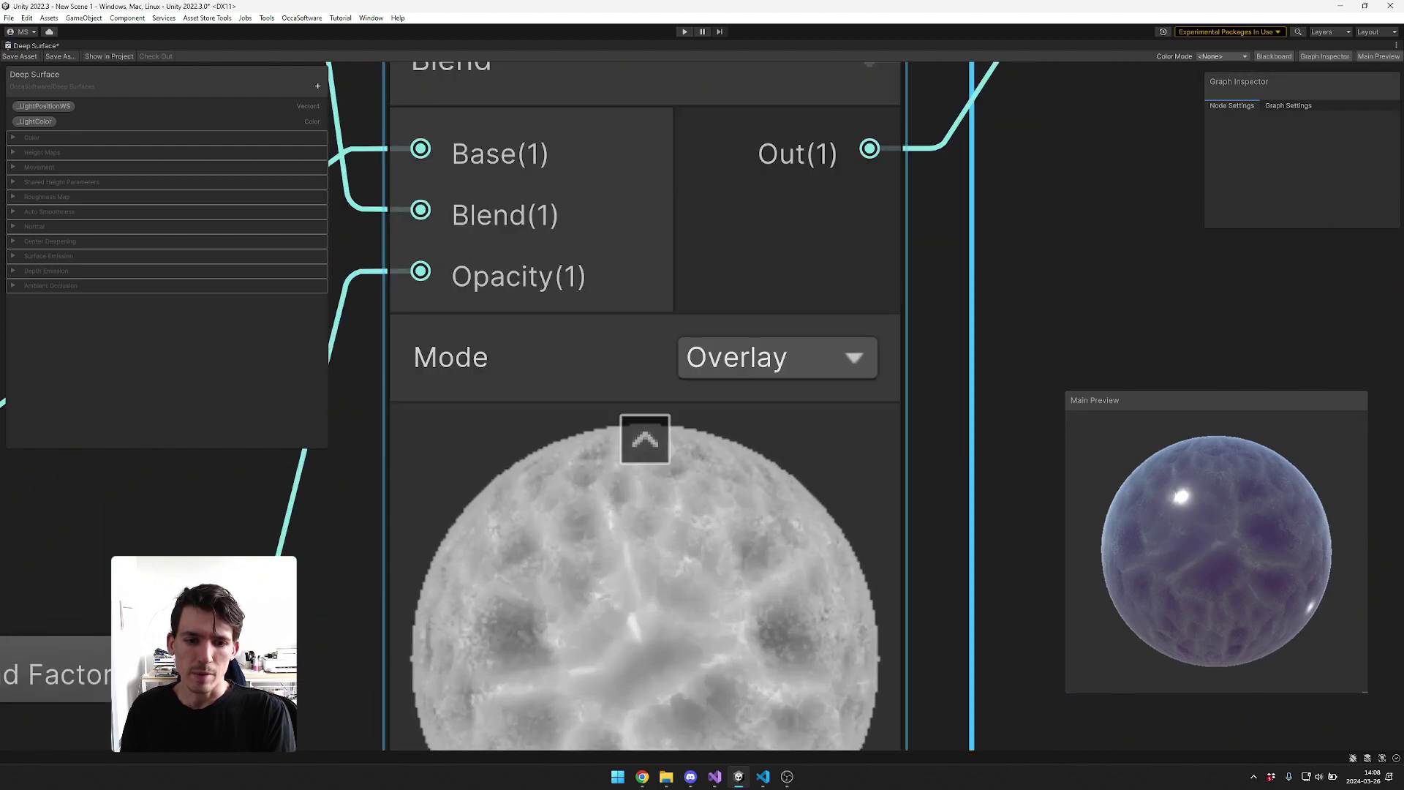
- Compare the previews of the Blend node in Blend Height Maps and the second Blend Noise Color Multiply node up close
scroll(711, 432, "down", 4)
middle_click_drag(719, 557, 369, 670)
middle_click_drag(978, 76, 736, 272)
scroll(736, 272, "up", 5)
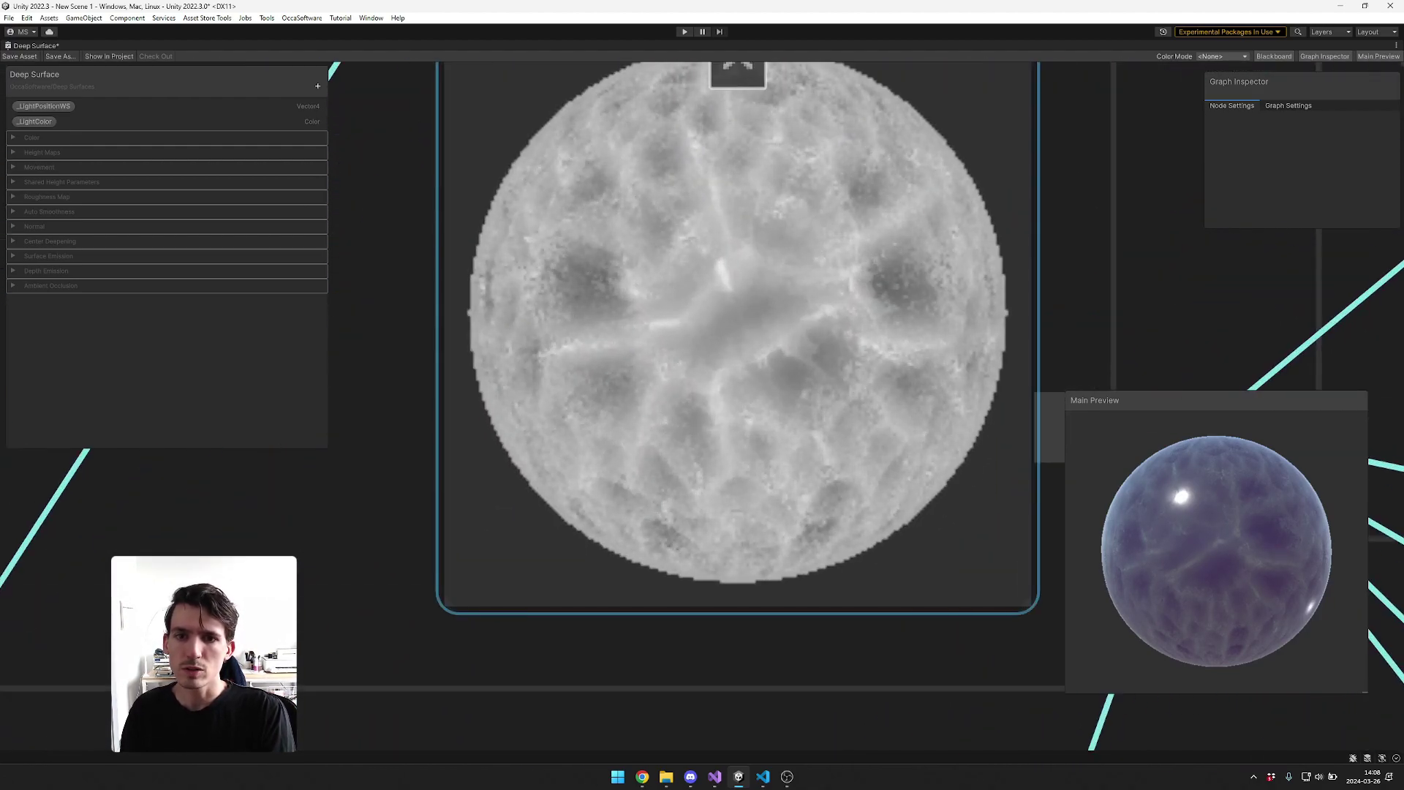
scroll(734, 328, "down", 8)
middle_click_drag(296, 742, 585, 447)
scroll(585, 446, "up", 7)
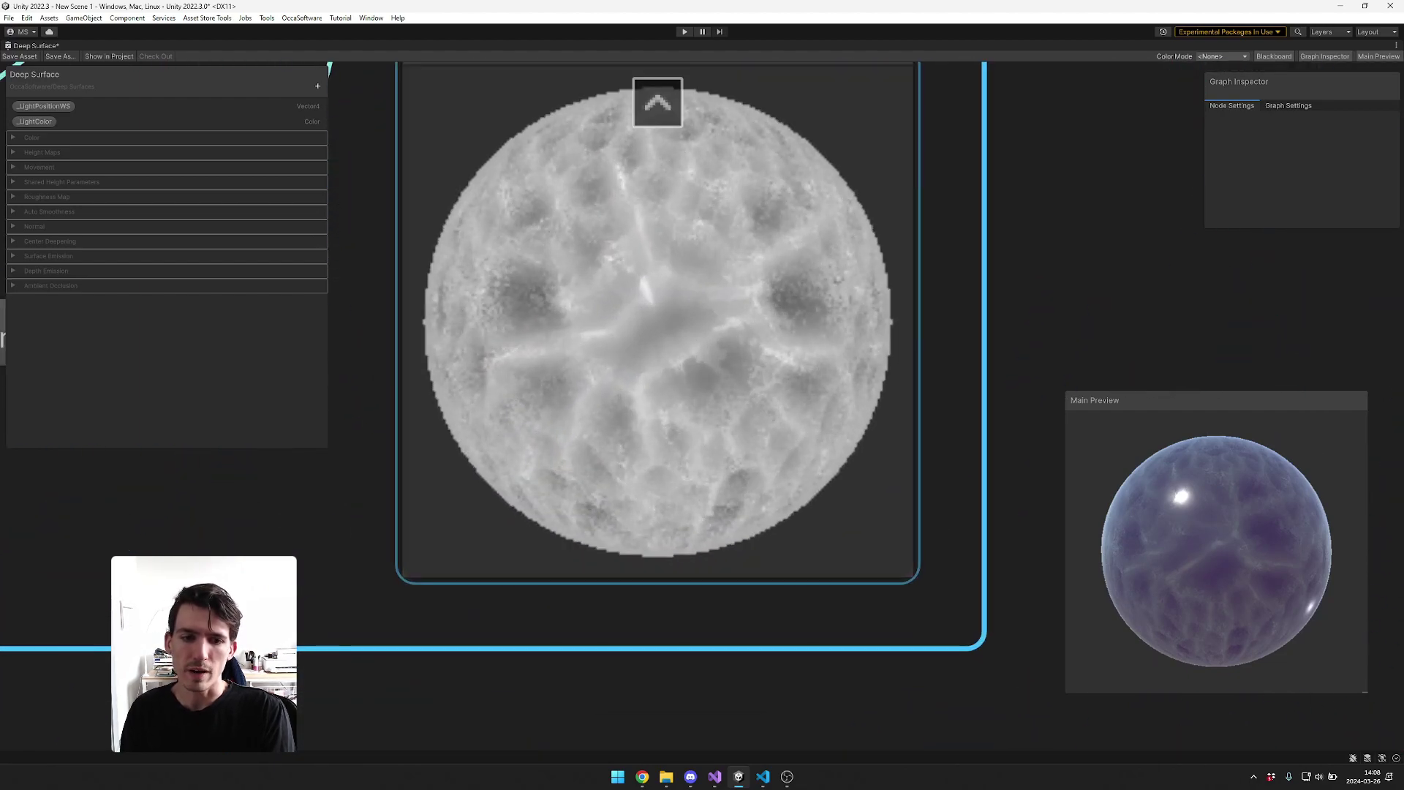
scroll(666, 331, "down", 9)
middle_click_drag(667, 331, 704, 528)
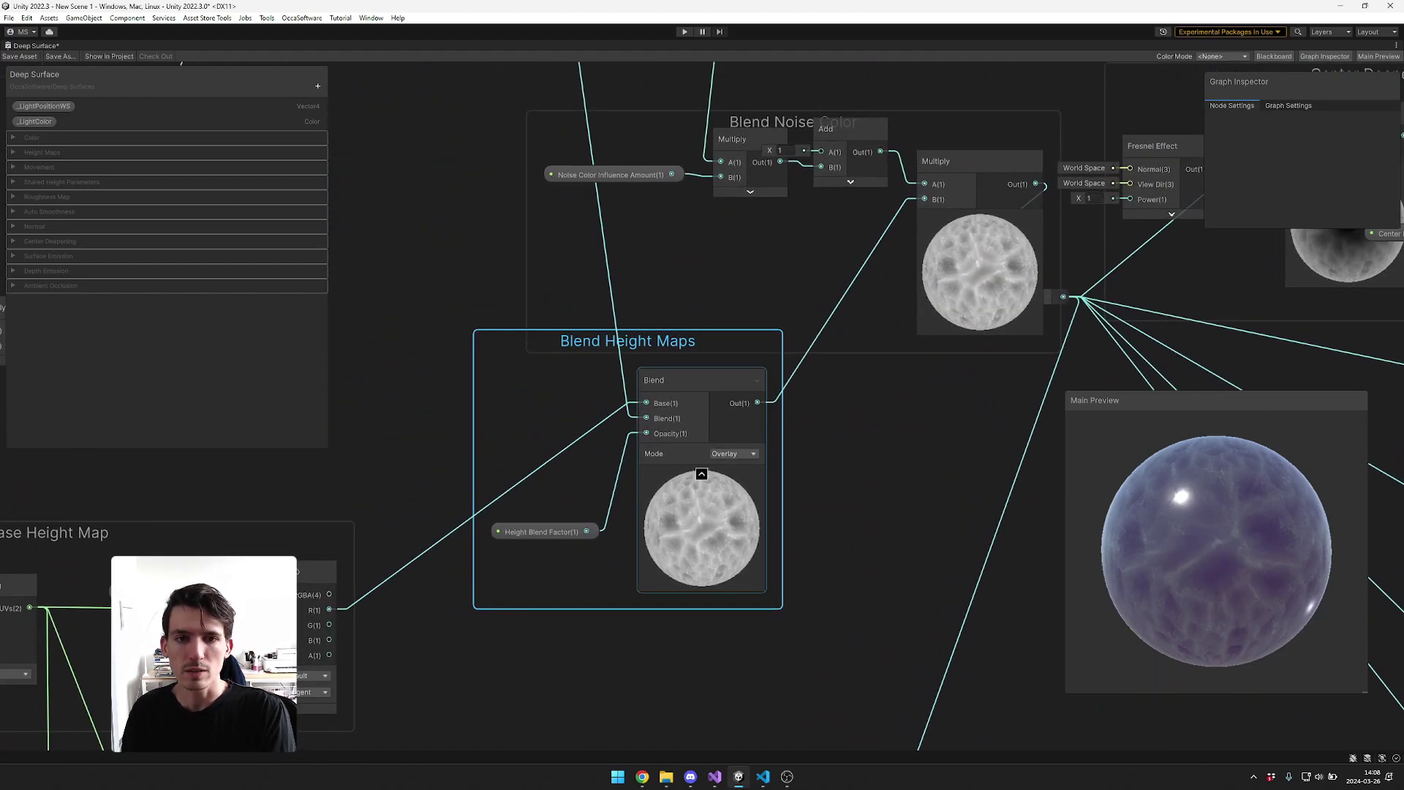
- Collapse the Blend node's preview and inspect the Height Blend Factor property feeding its opacity
left_click(702, 488)
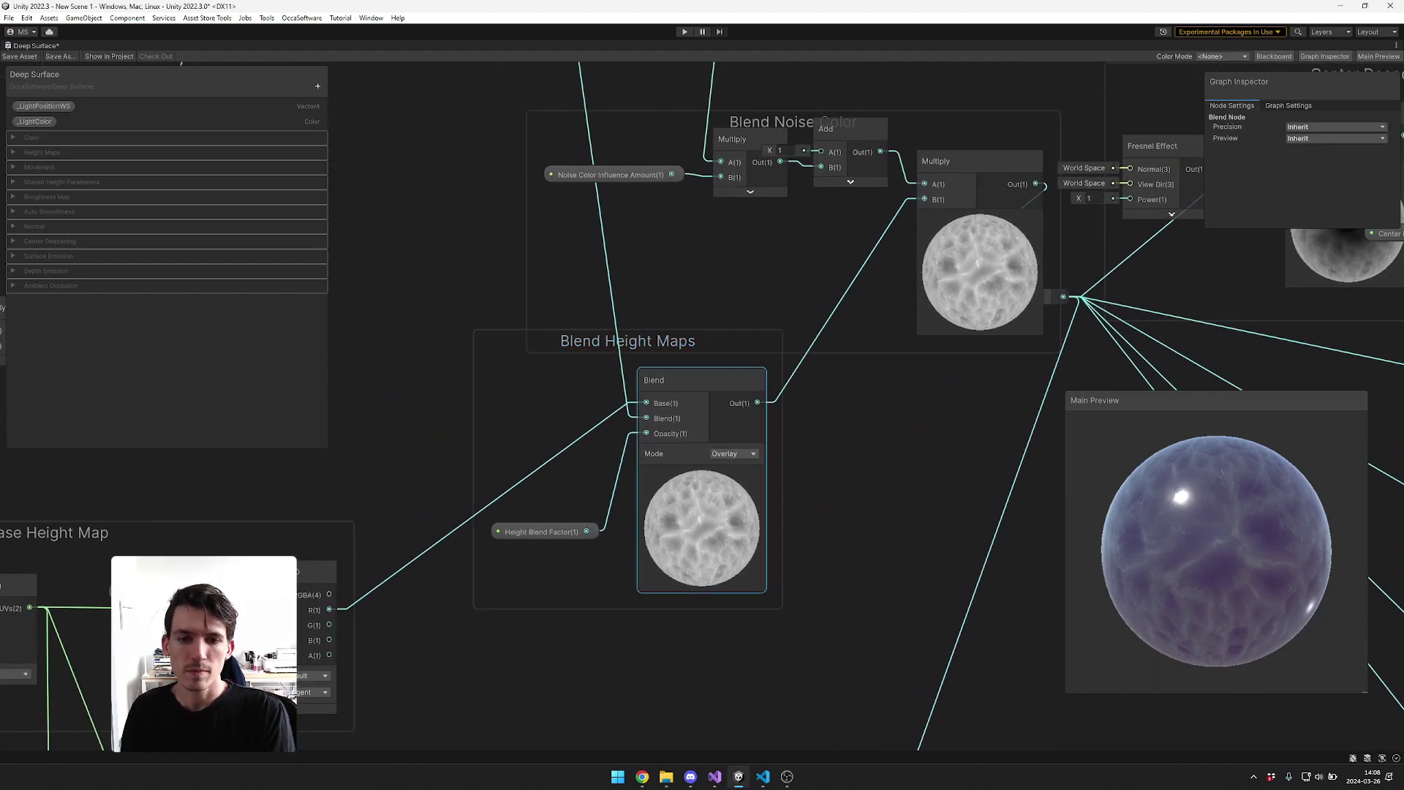
left_click(702, 474)
left_click(543, 532)
- Trace the Blend node's inputs to the height map groups and toggle the preview of Base Height Map's Sample Texture 2D node
scroll(536, 194, "down", 4)
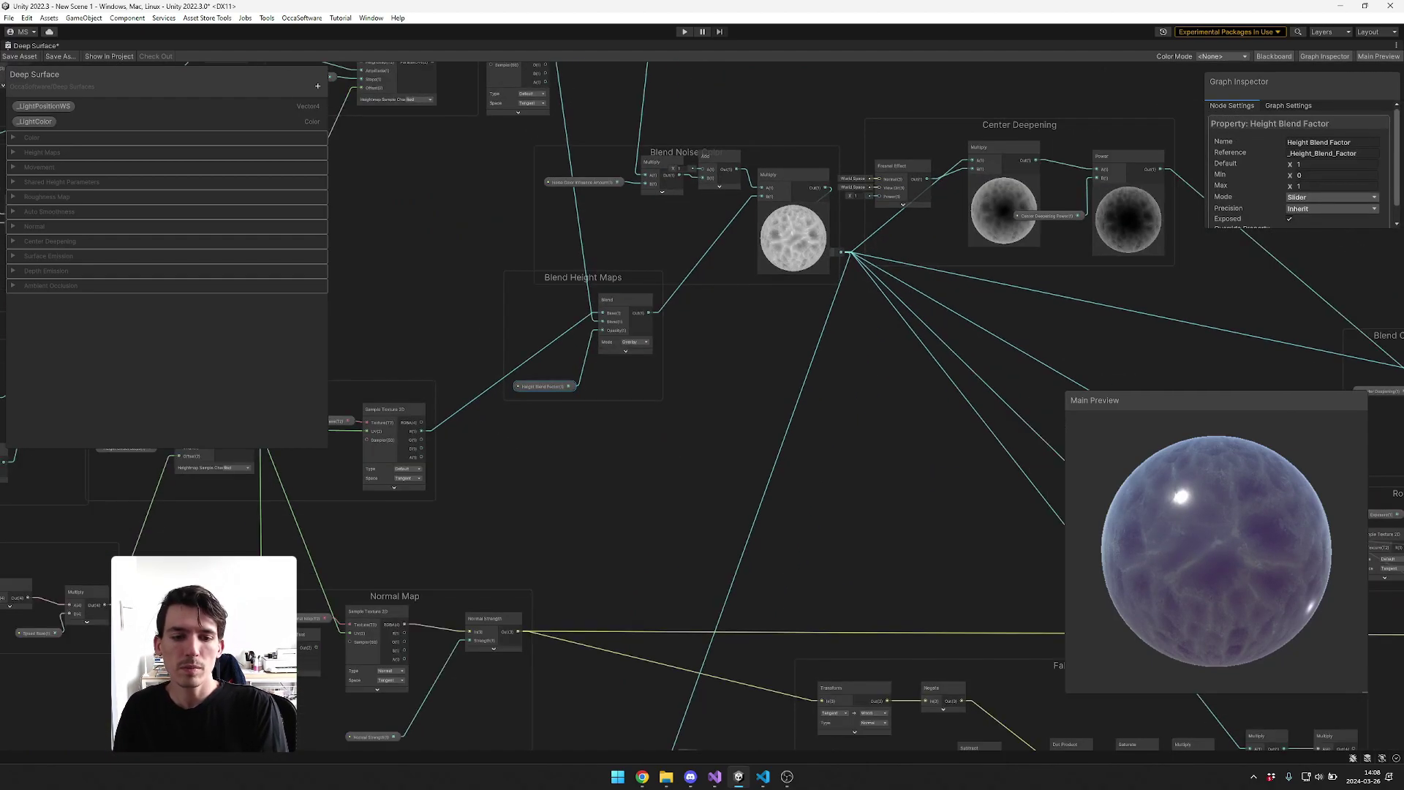
scroll(622, 520, "up", 1)
middle_click_drag(535, 194, 704, 545)
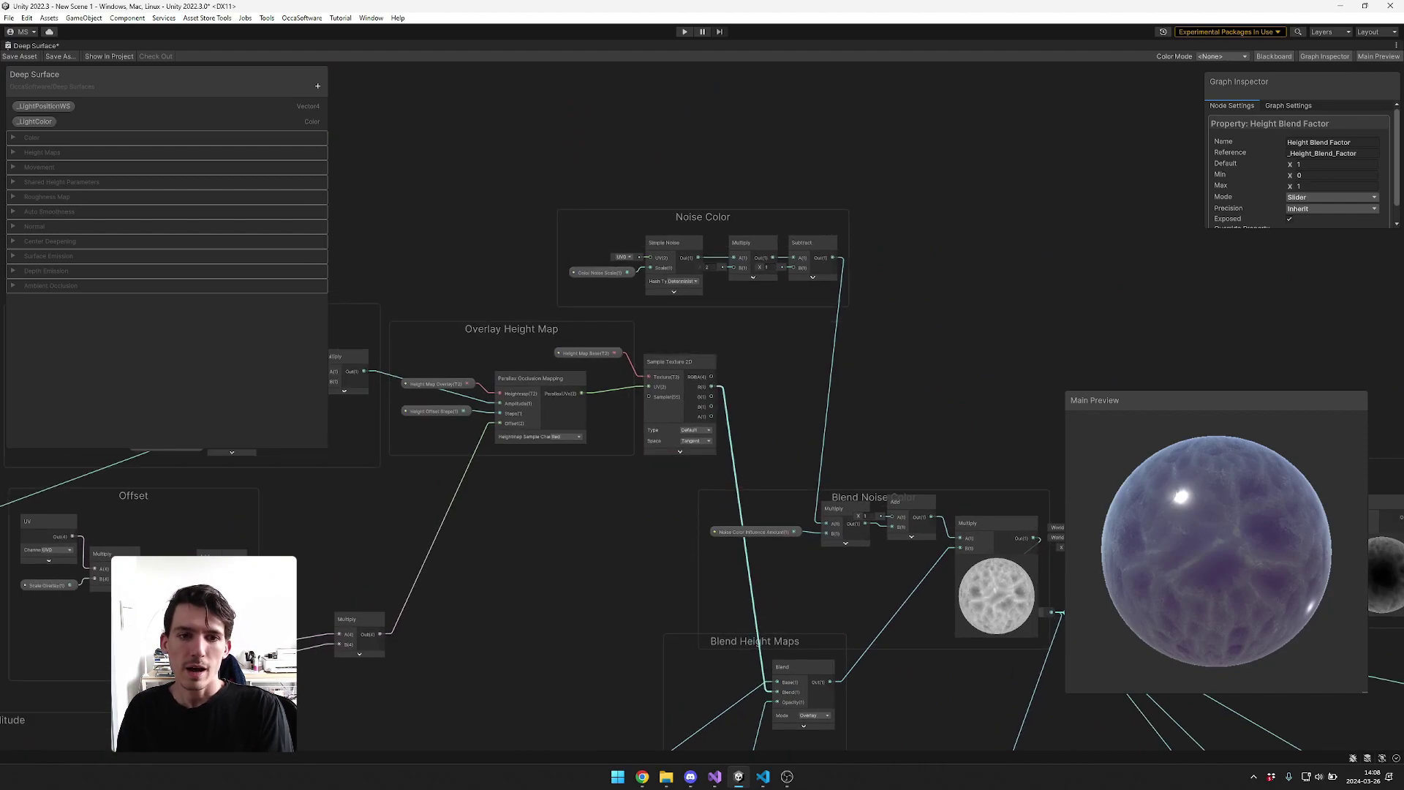
left_click(720, 716)
middle_click_drag(720, 716, 898, 390)
middle_click_drag(721, 501, 782, 442)
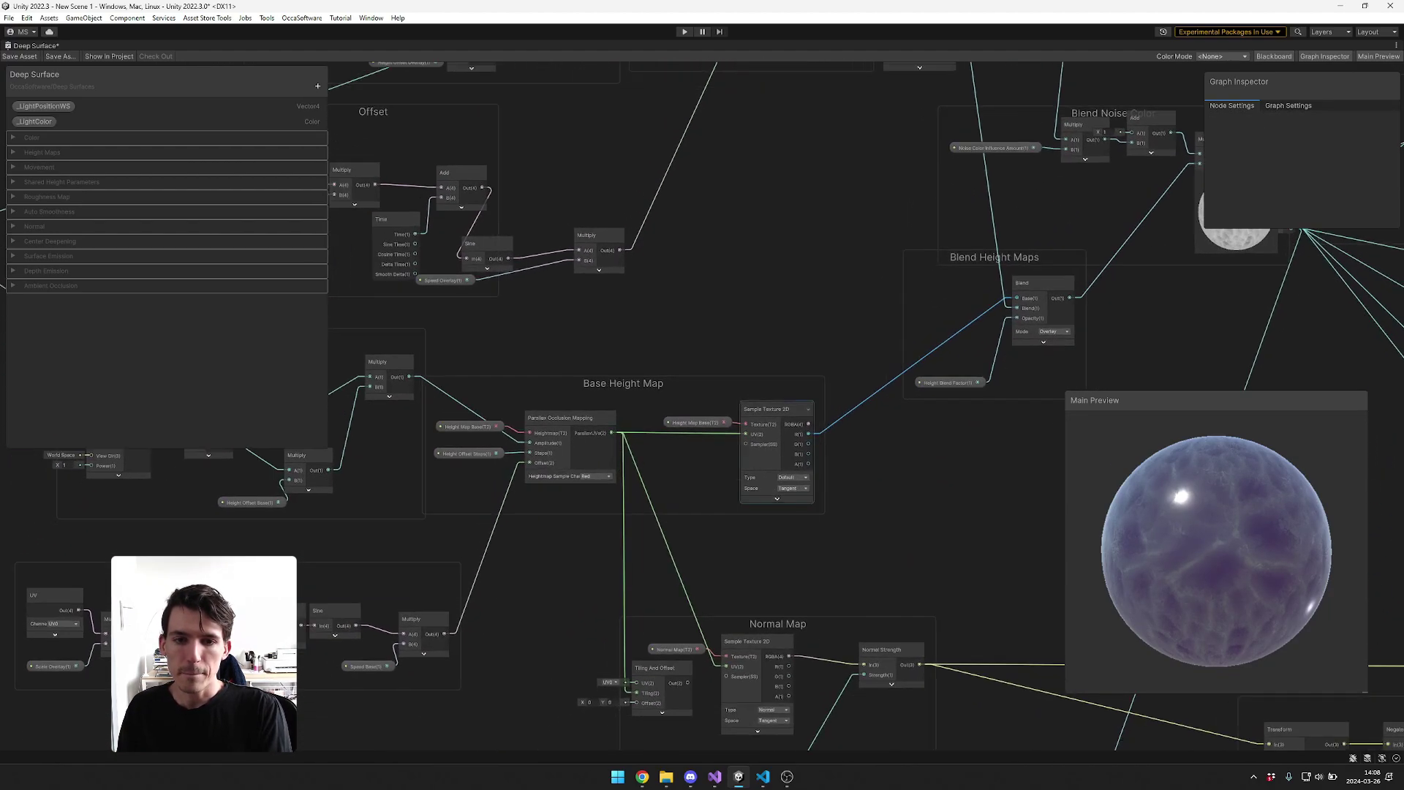
scroll(782, 446, "up", 5)
left_click(763, 541)
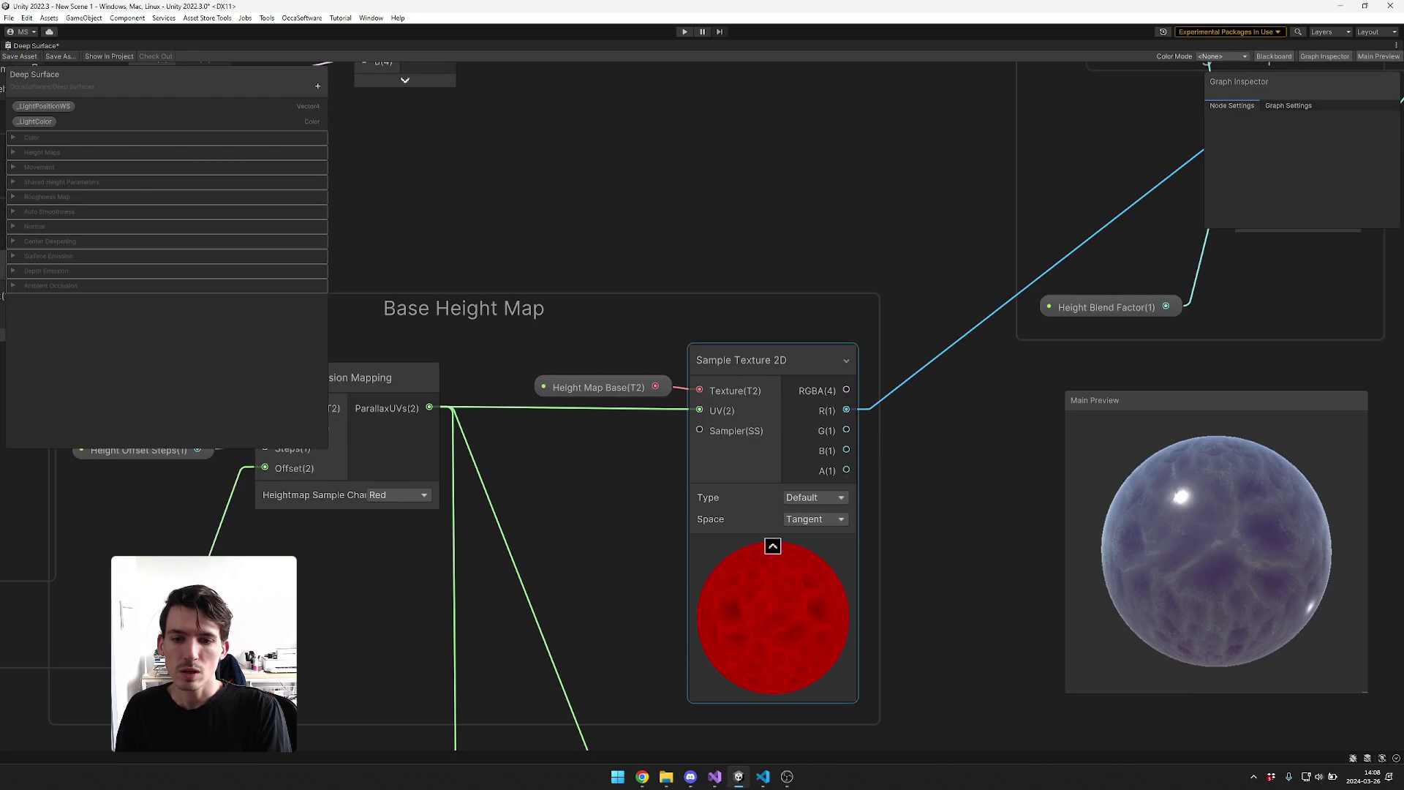
left_click(773, 546)
- Reveal the unused ports of Base Height Map's Parallax Occlusion Mapping node and hide them again
middle_click_drag(516, 521, 648, 511)
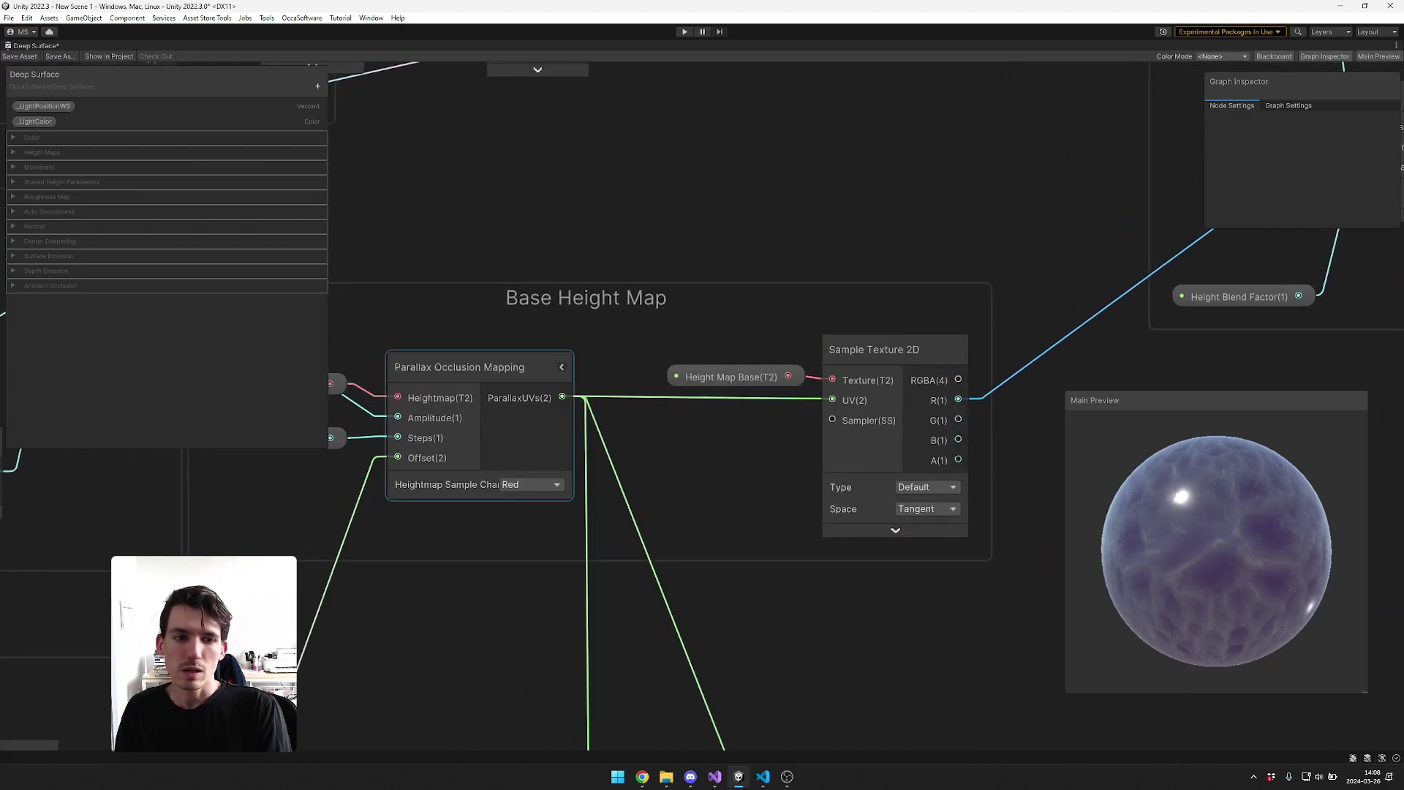
left_click(562, 368)
middle_click_drag(638, 432, 837, 382)
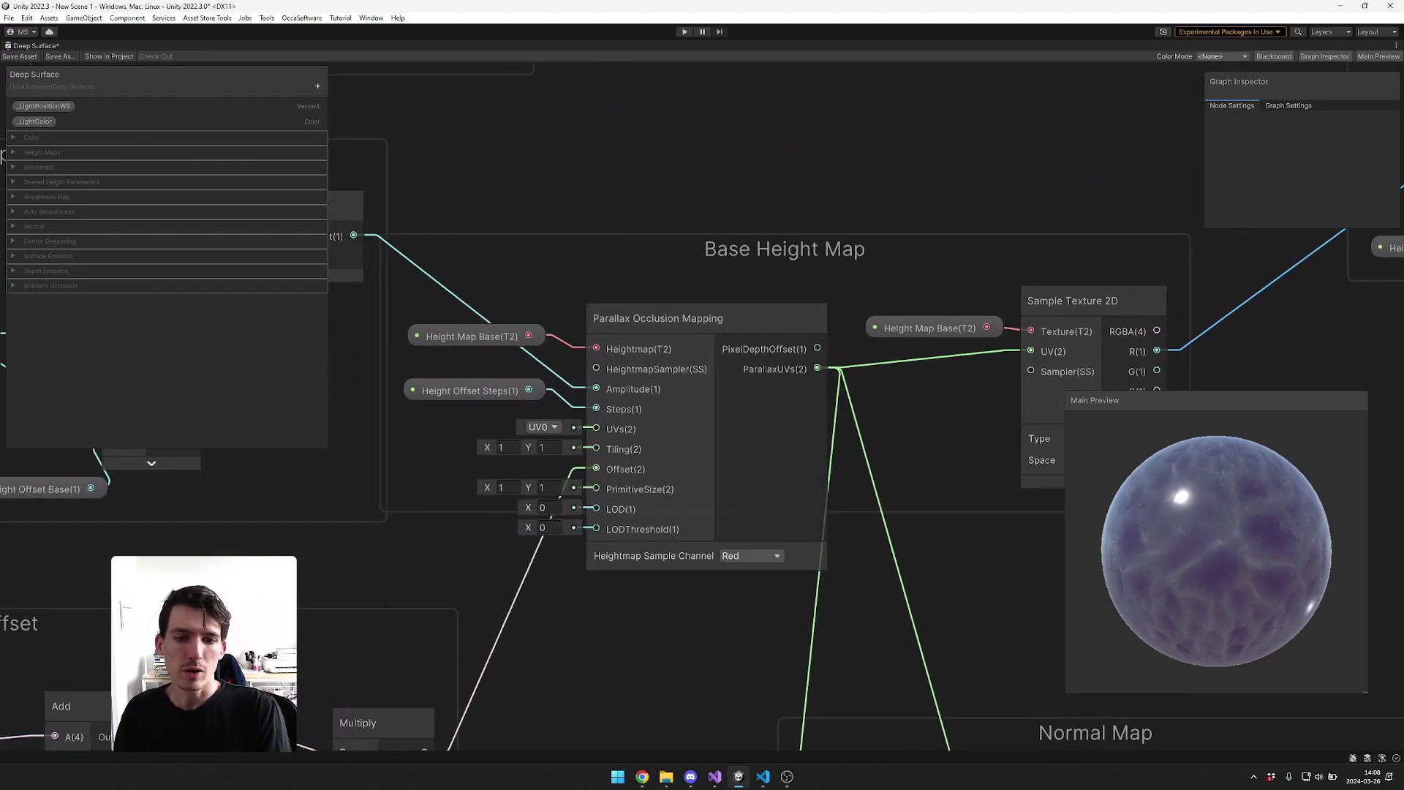
left_click(817, 319)
middle_click_drag(817, 319, 778, 320)
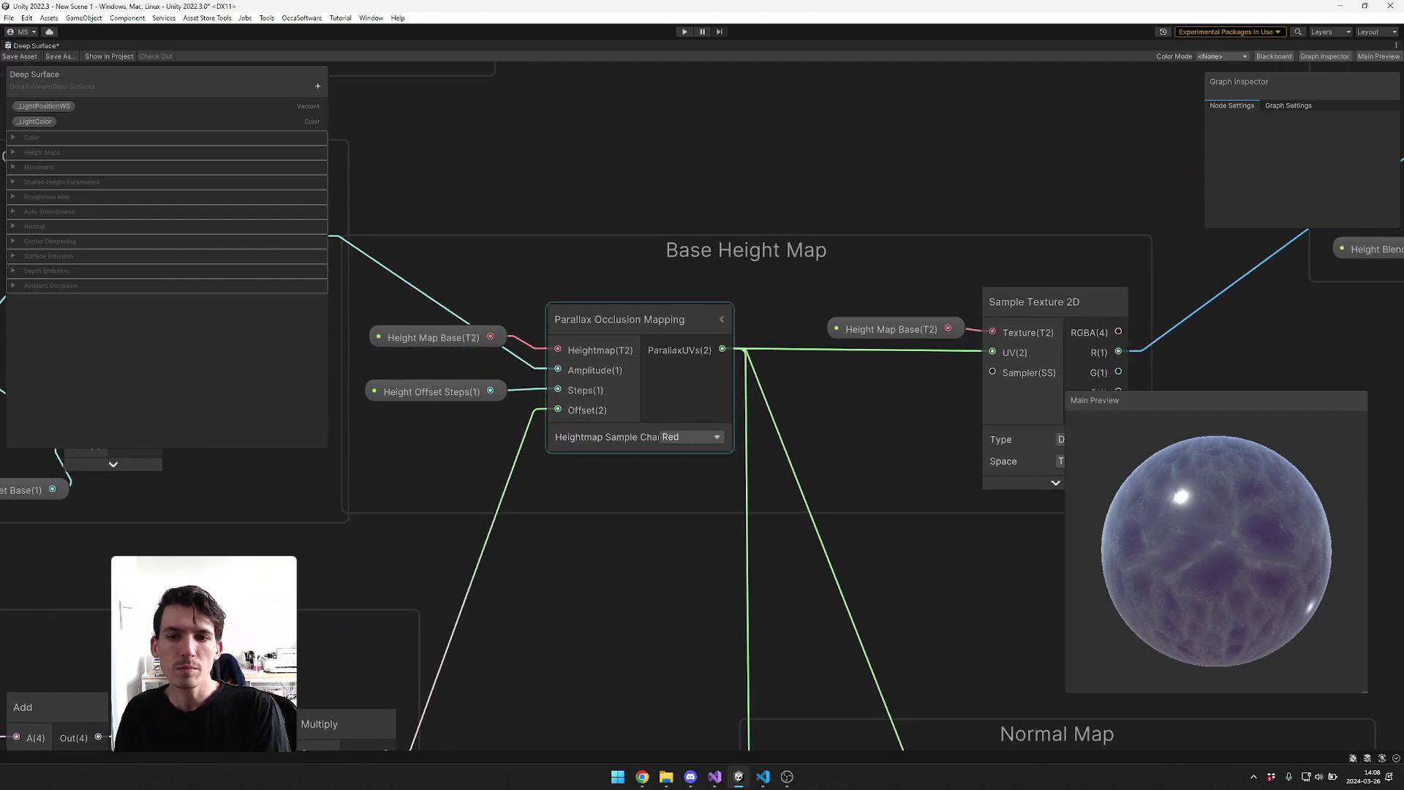
- Inspect the Height Map Base properties feeding the Parallax Occlusion Mapping and Sample Texture 2D nodes
left_click(819, 350)
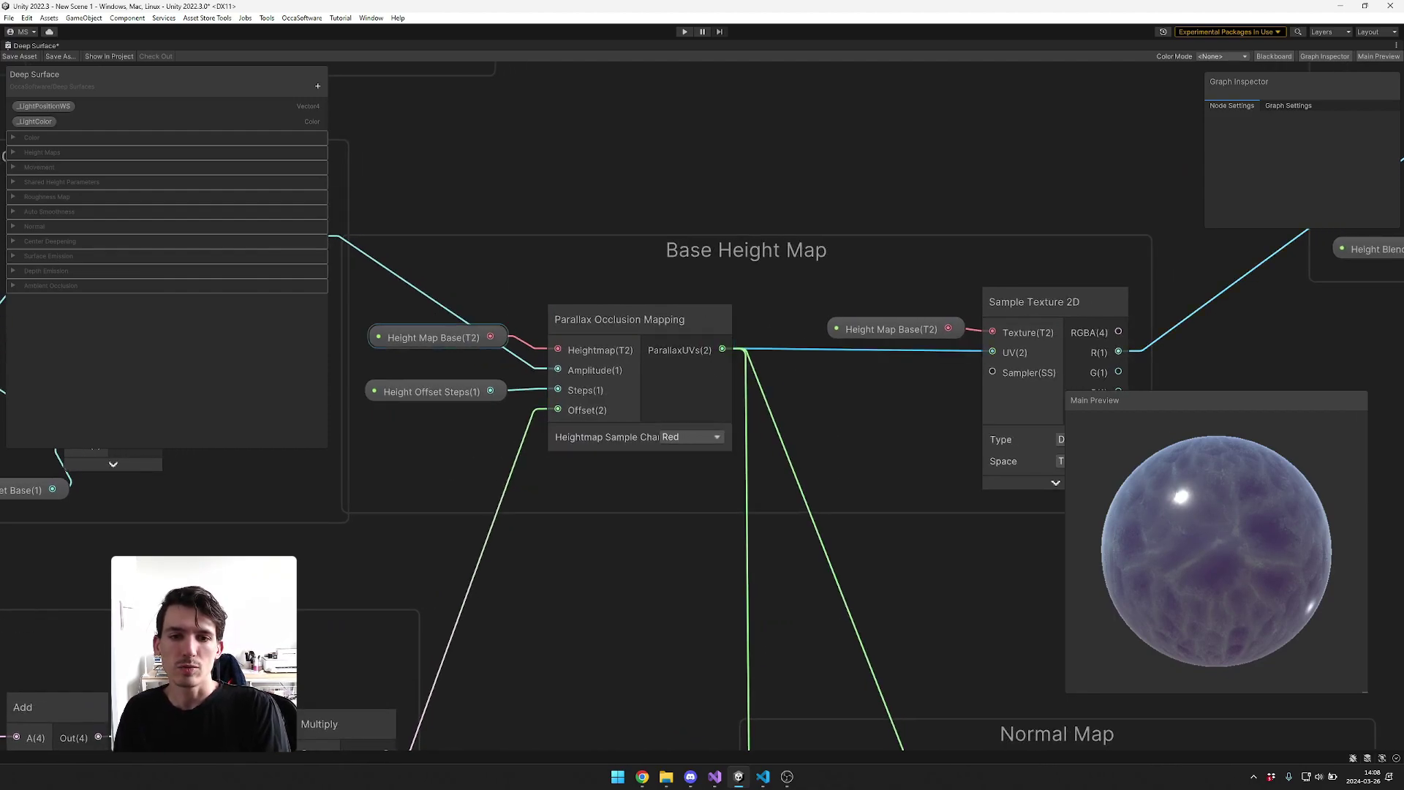
left_click(437, 337)
middle_click_drag(896, 331, 780, 334)
middle_click_drag(556, 348, 705, 348)
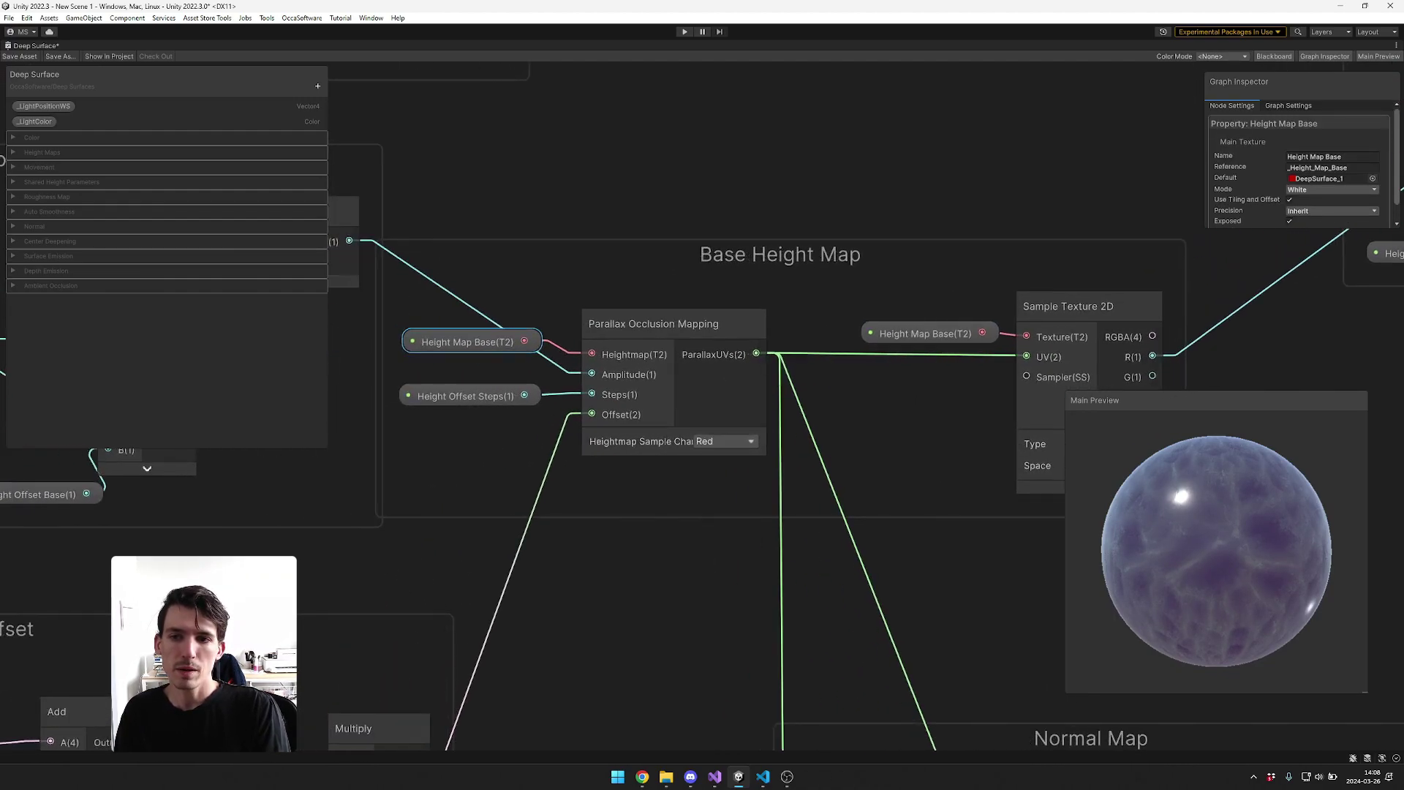
middle_click_drag(933, 354, 709, 356)
right_click(721, 332)
left_click(688, 388)
left_click(713, 335)
left_click(826, 308)
left_click(681, 409)
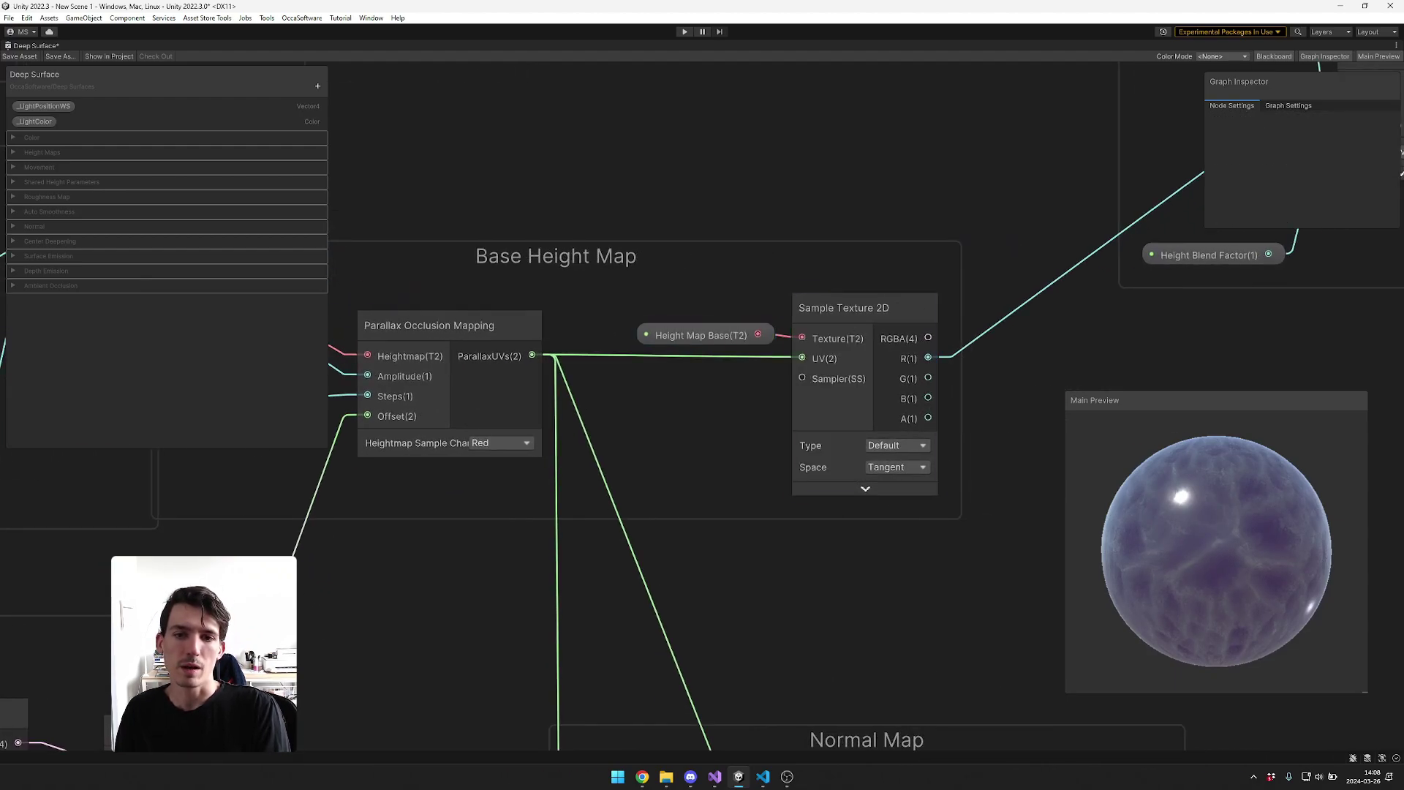
- Follow the Parallax Occlusion Mapping amplitude input back to the Amplitude group and inspect the Grazing Angle Height Reduction property
middle_click_drag(635, 402, 801, 386)
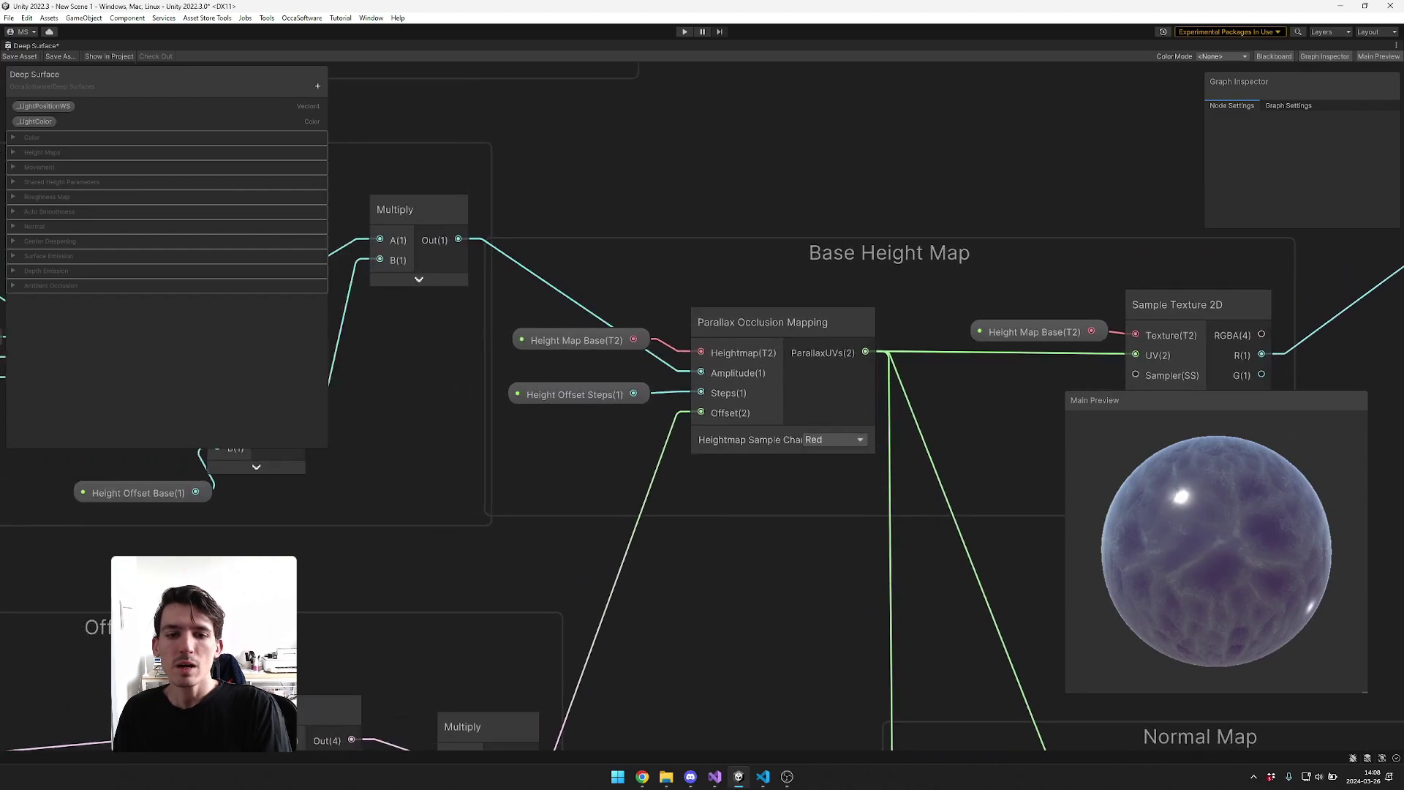
middle_click_drag(585, 364, 1103, 477)
left_click(711, 439)
middle_click_drag(541, 322, 640, 326)
left_click(566, 372)
middle_click_drag(564, 371, 430, 400)
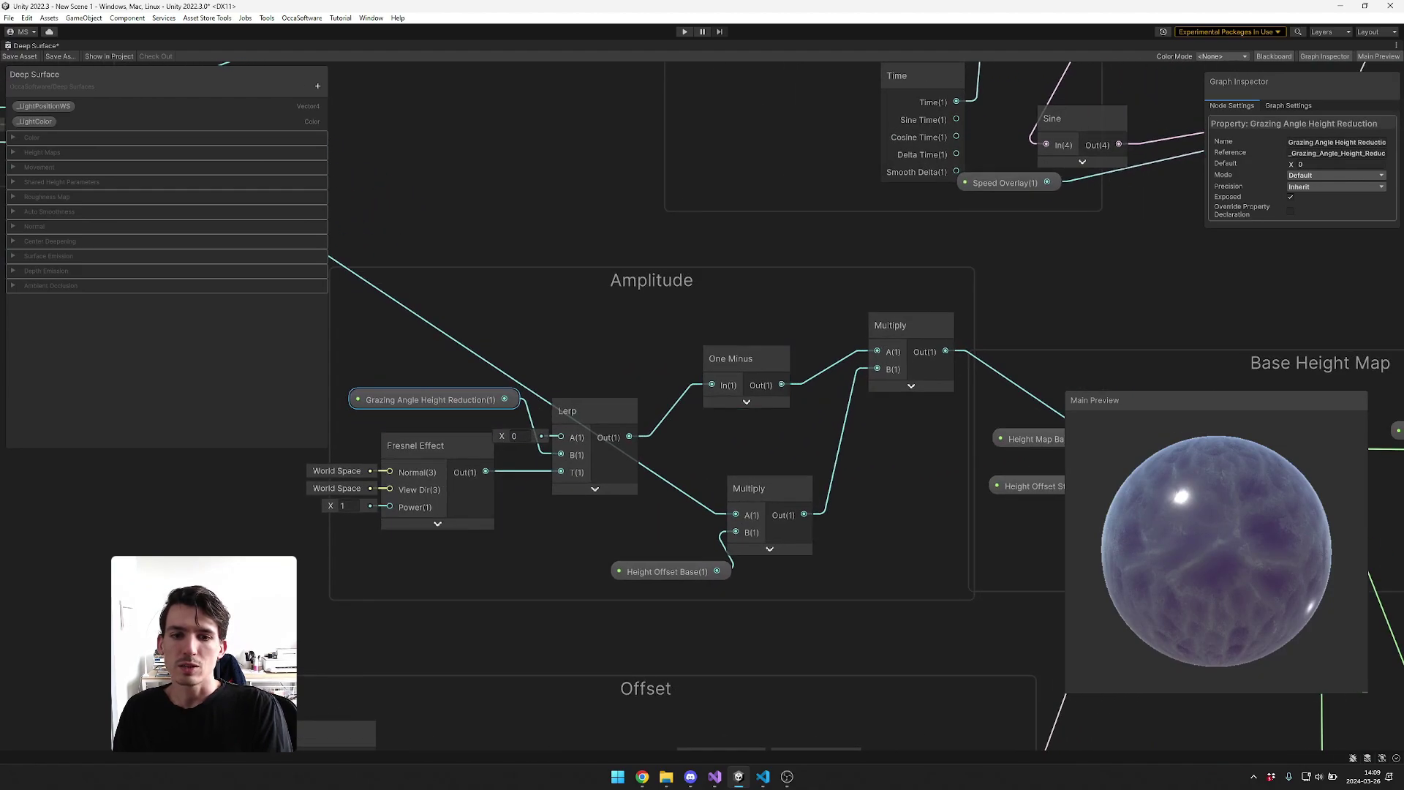
- Nudge the Height Offset Base property slightly within the Amplitude group
scroll(694, 336, "down", 3)
middle_click_drag(693, 337, 845, 354)
middle_click_drag(775, 400, 741, 392)
left_click_drag(789, 498, 782, 493)
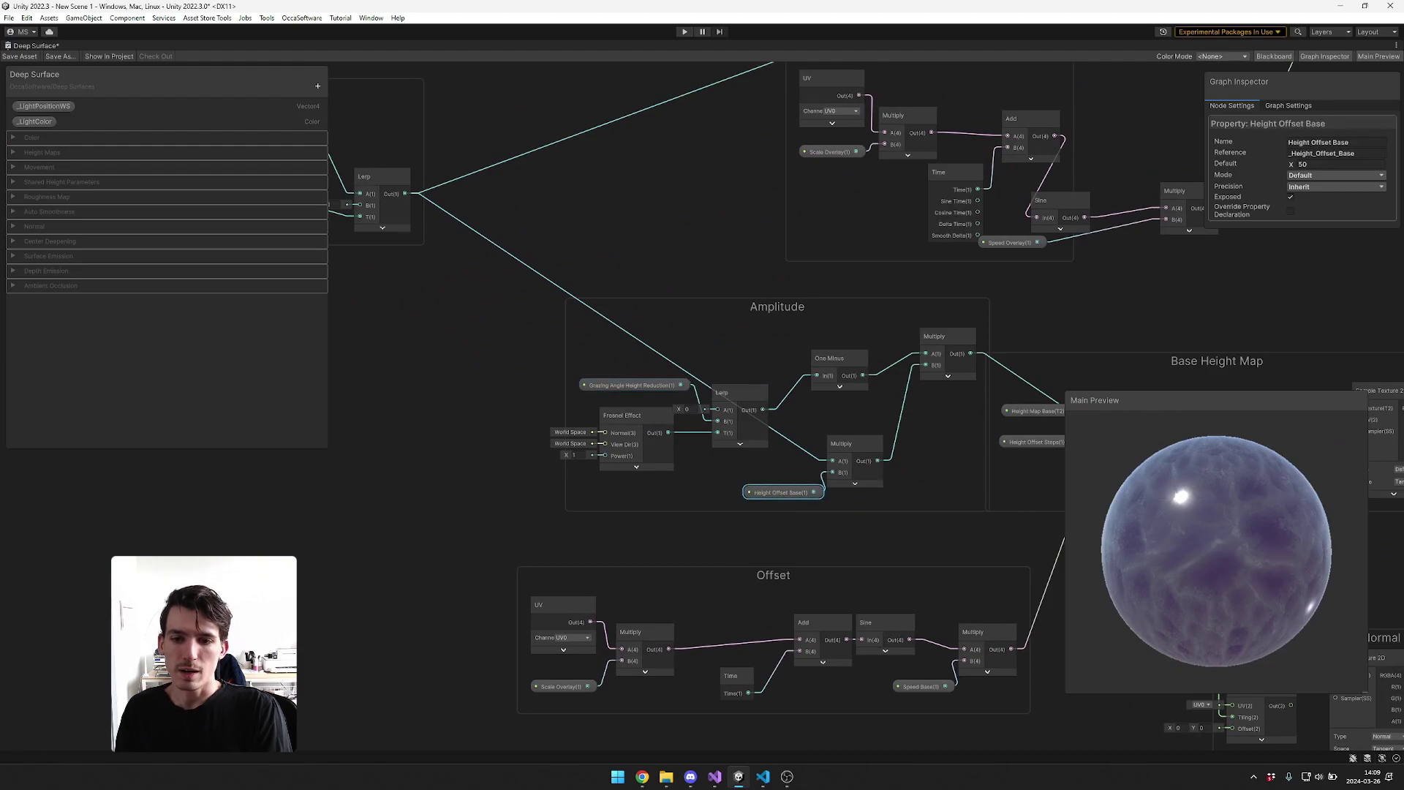
- Examine the nodes of the Noise group whose Lerp output feeds the Amplitude group
middle_click_drag(426, 253, 796, 395)
scroll(567, 306, "up", 4)
left_click(573, 223)
left_click(512, 405)
left_click(647, 340)
left_click(721, 227)
left_click(892, 333)
middle_click_drag(929, 486, 742, 438)
left_click(791, 450)
middle_click_drag(545, 390, 448, 368)
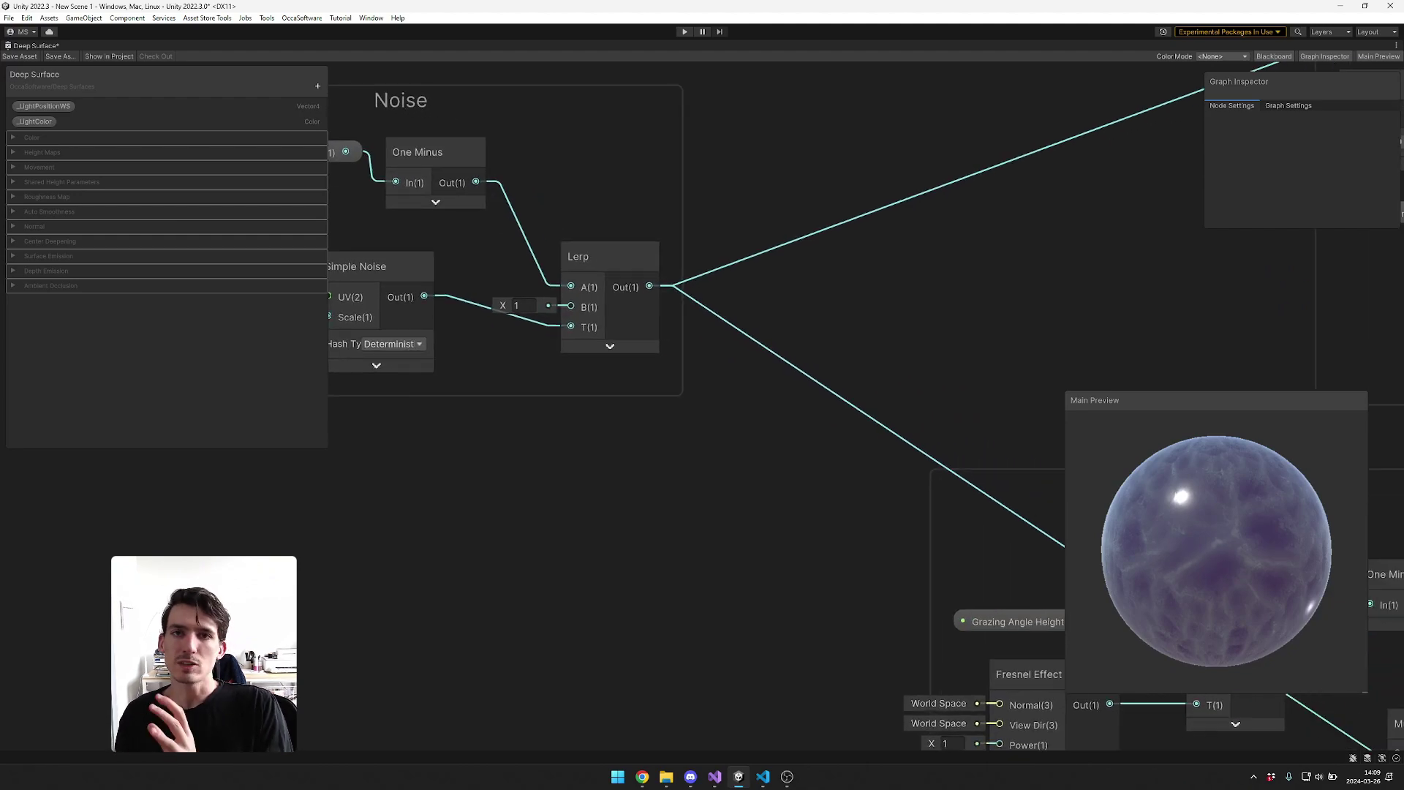
- Move the Grazing Angle Height Reduction property slightly left and down, above the Fresnel Effect node in Amplitude
middle_click_drag(888, 474, 570, 345)
scroll(570, 346, "down", 2)
middle_click_drag(804, 381, 503, 352)
middle_click_drag(480, 442, 580, 441)
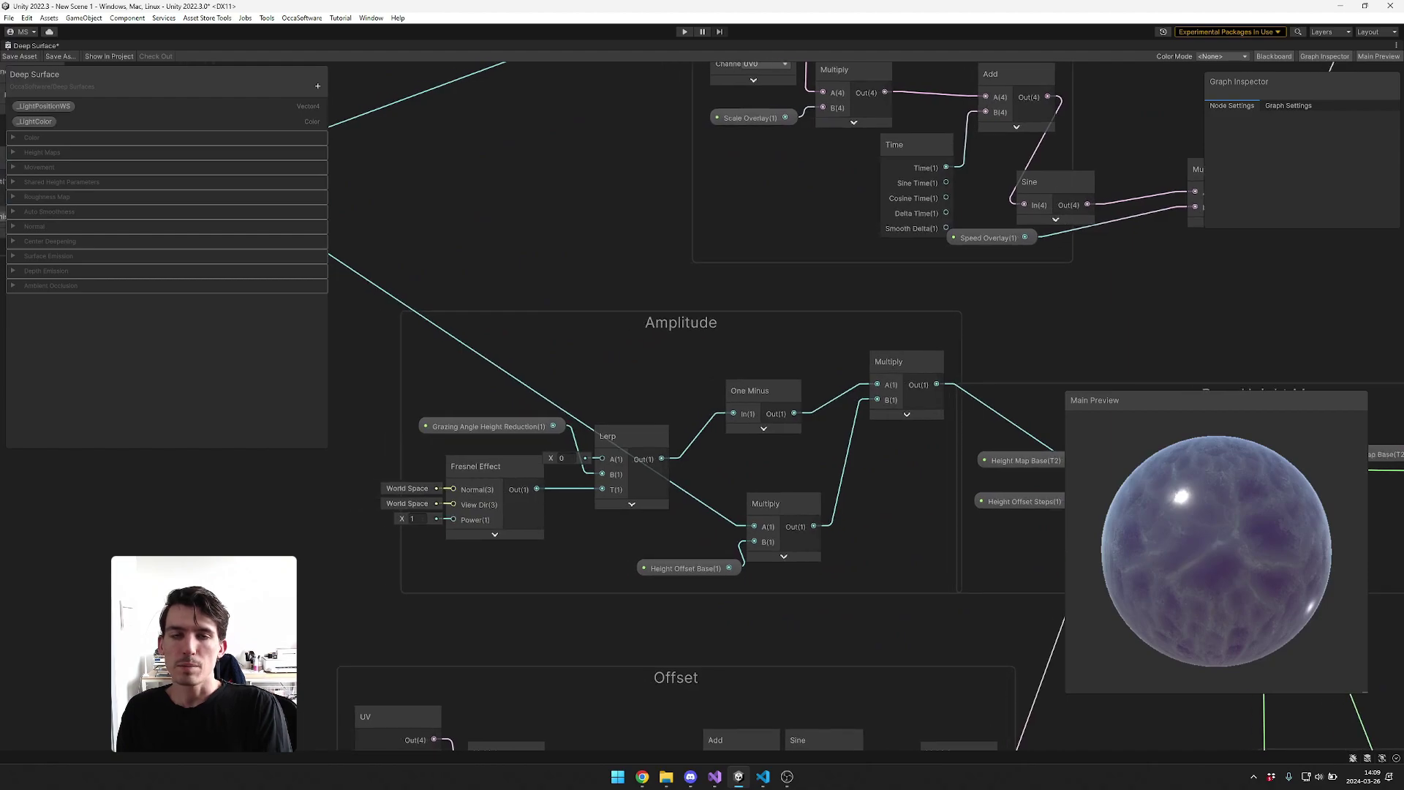
middle_click_drag(487, 423, 556, 398)
scroll(553, 396, "up", 3)
left_click(545, 387)
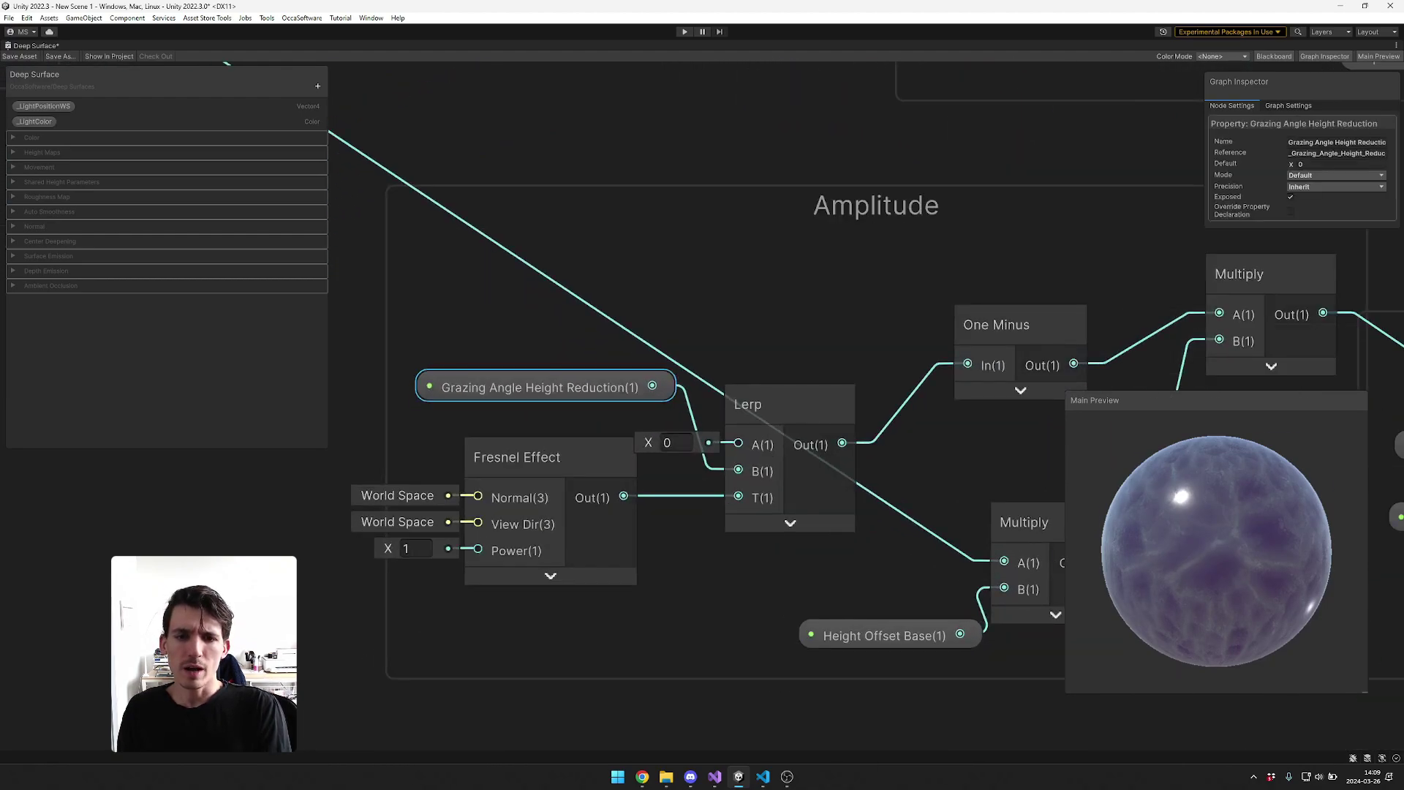
left_click_drag(545, 387, 513, 400)
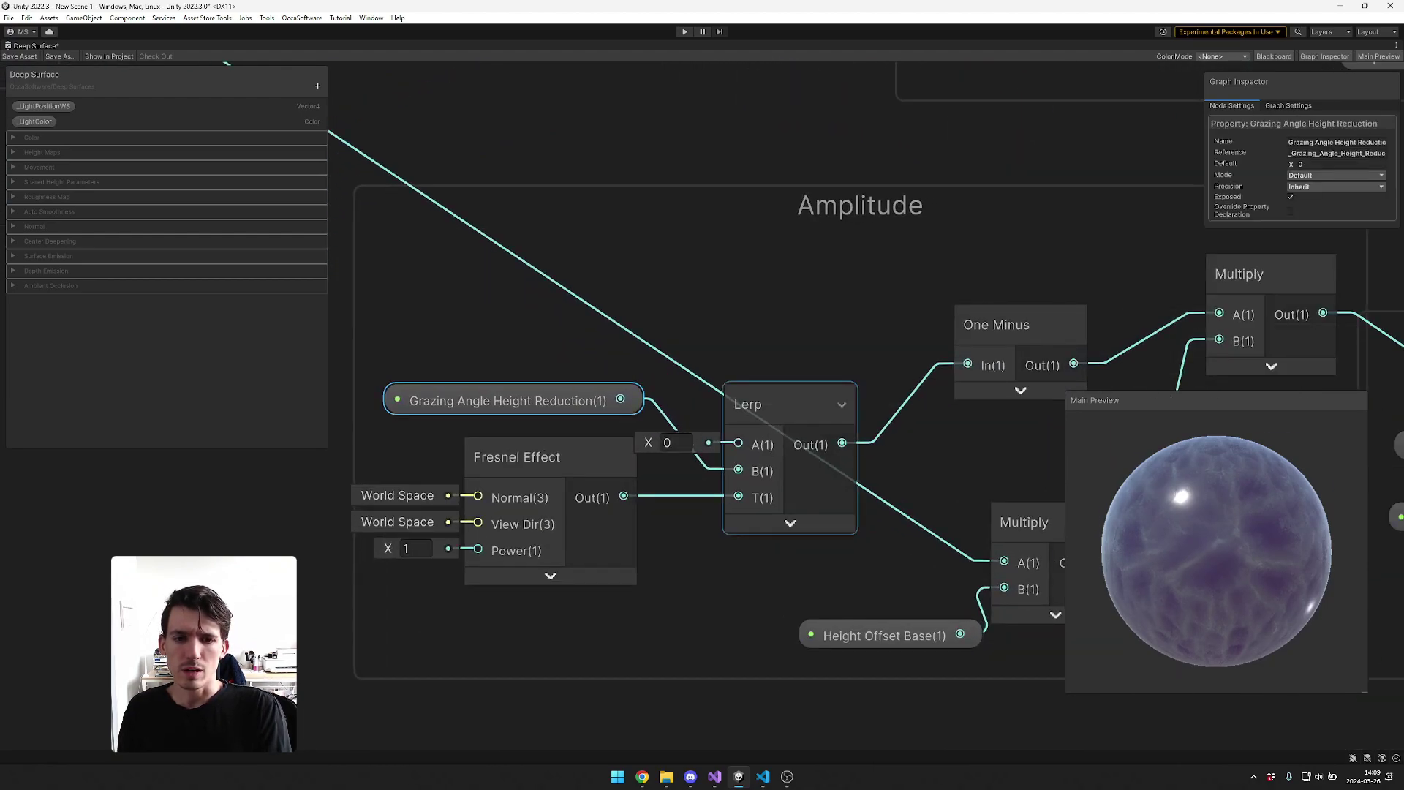
- Trace the Amplitude group's Multiply output into Base Height Map and return to the Amplitude nodes
scroll(794, 402, "down", 3)
middle_click_drag(794, 402, 94, 312)
left_click(533, 293)
middle_click_drag(532, 294, 950, 340)
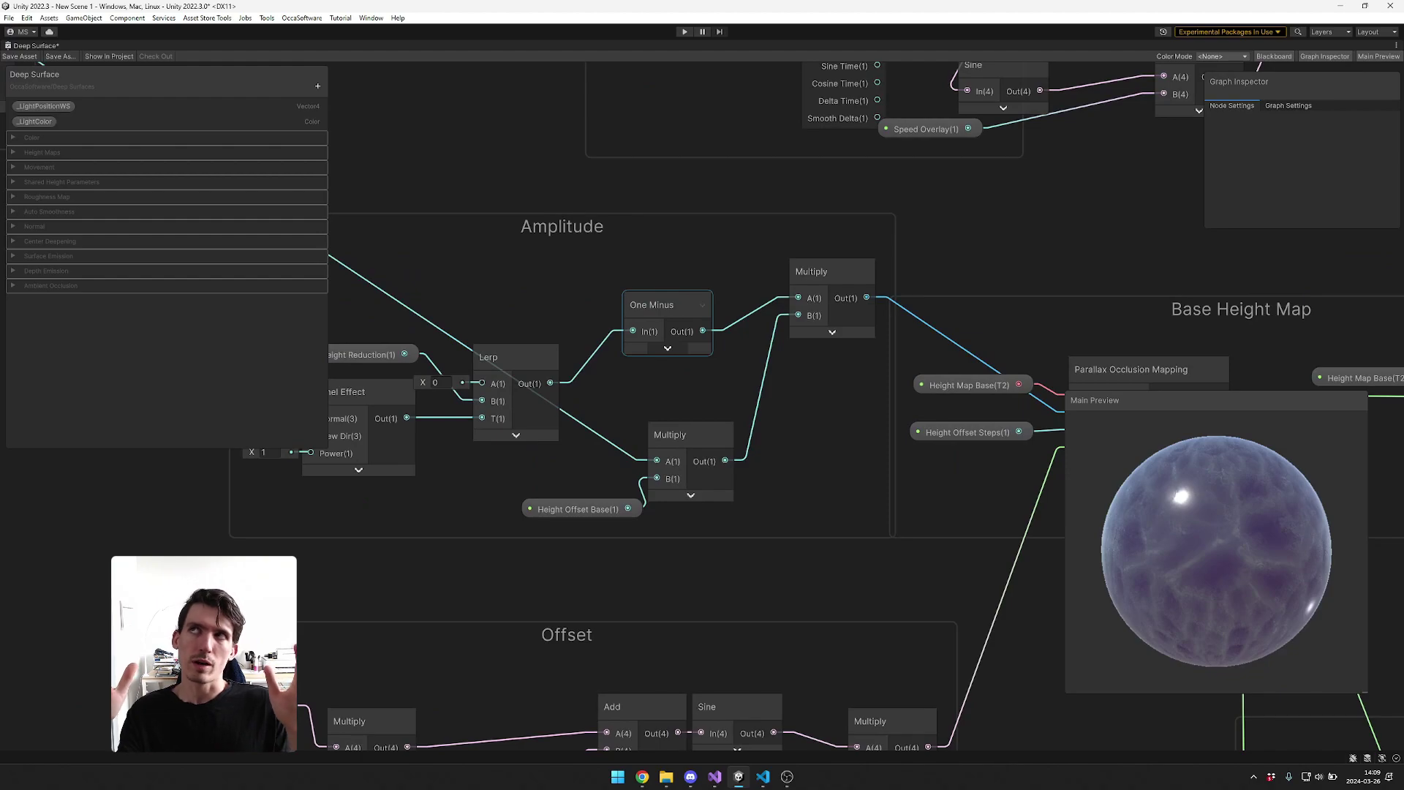
middle_click_drag(667, 327, 866, 340)
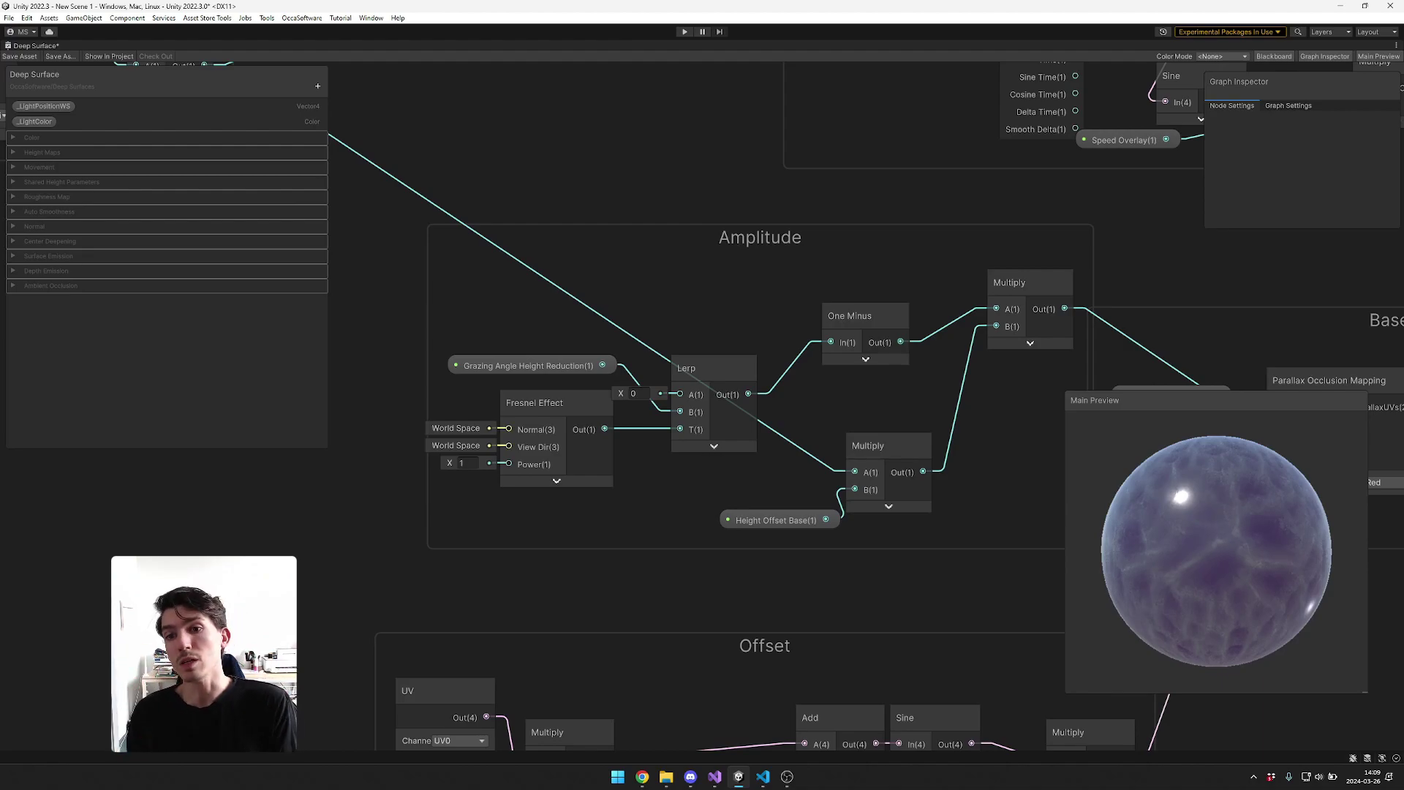
- Adjust the Offset group's placement and nudge its Multiply, Sine, Add and Time nodes into a tidier layout
scroll(766, 243, "down", 4)
middle_click_drag(835, 374, 613, 271)
left_click_drag(541, 371, 561, 364)
left_click_drag(445, 414, 441, 421)
left_click_drag(657, 405, 662, 405)
left_click_drag(603, 405, 594, 406)
left_click_drag(527, 451, 529, 443)
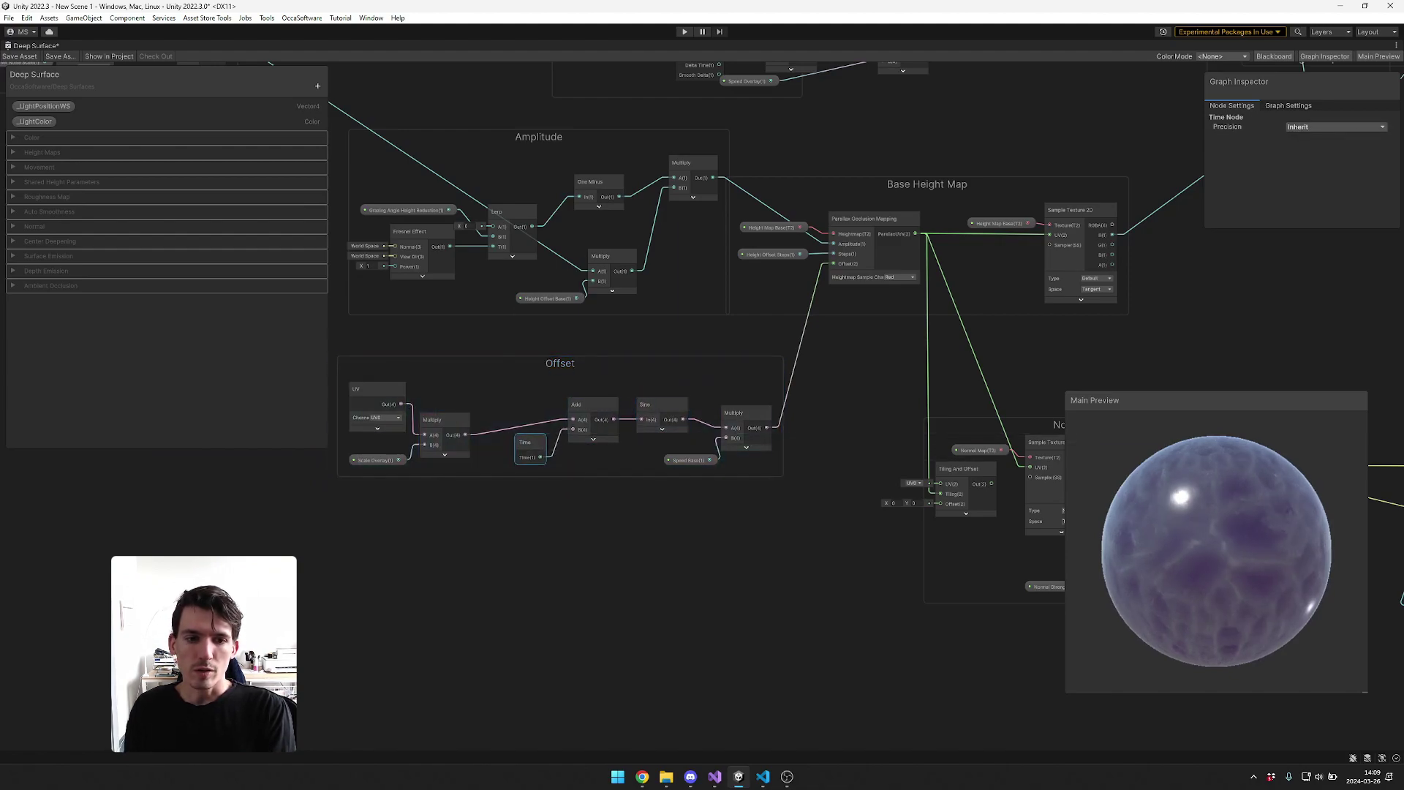
- Examine the main preview sphere's surface up close and return to the Offset group
scroll(1217, 552, "up", 3)
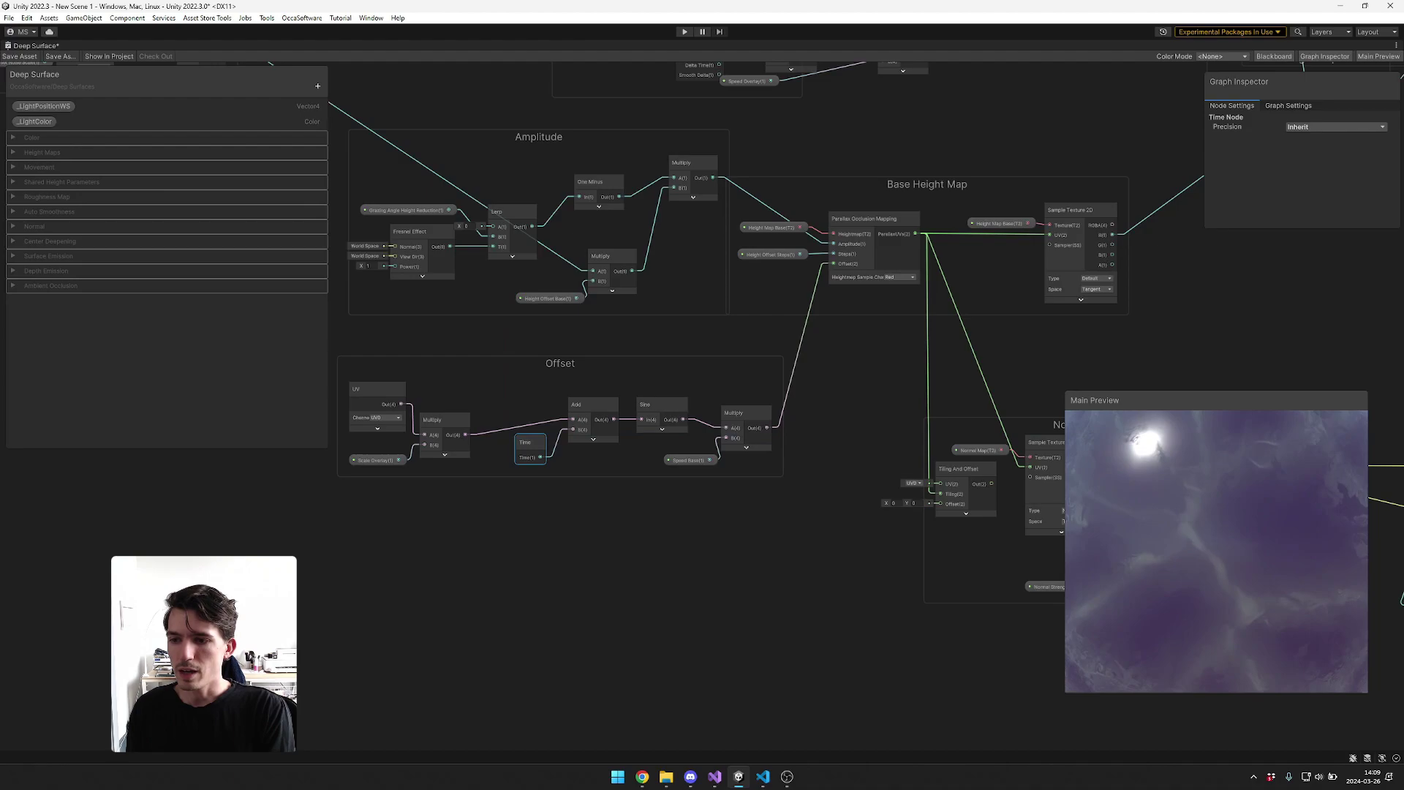
scroll(1216, 552, "down", 2)
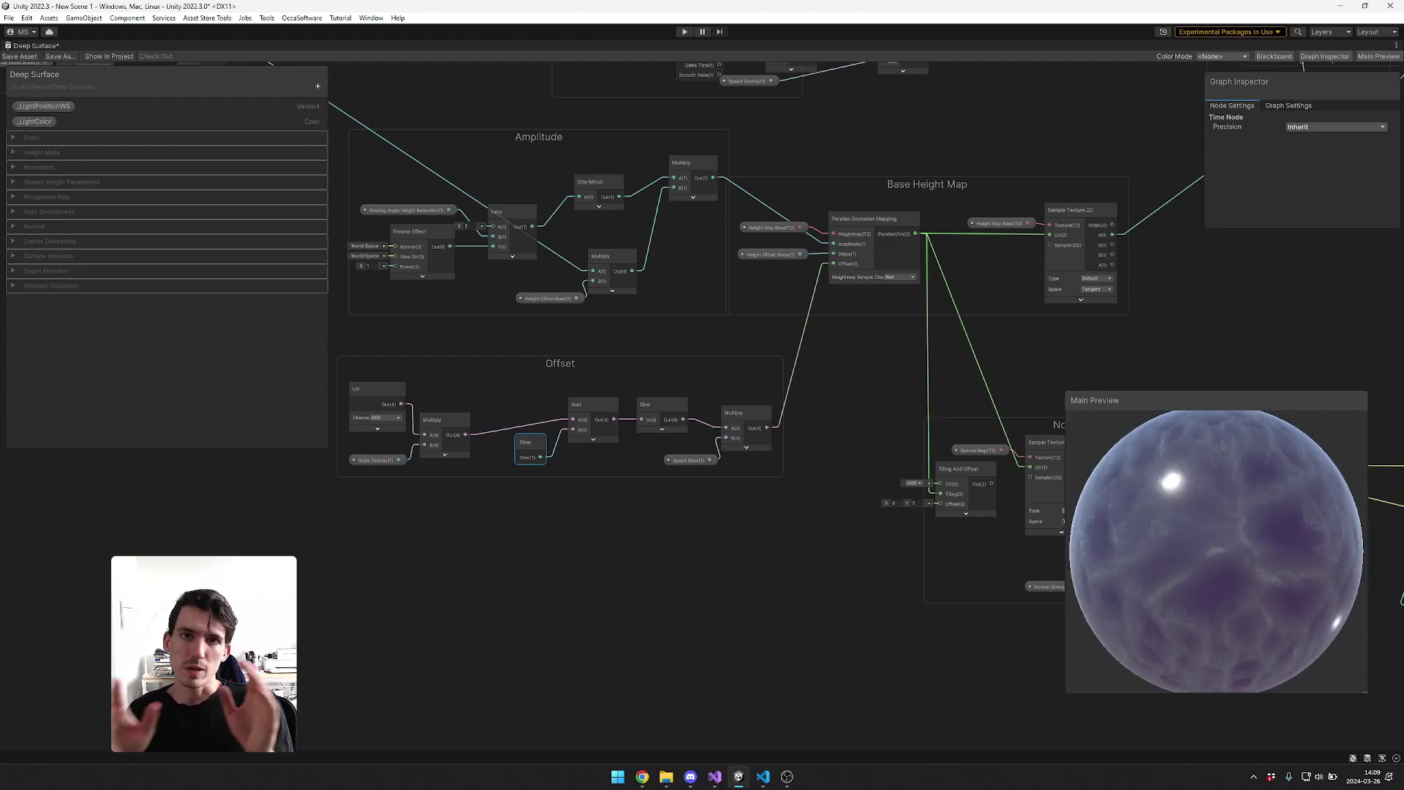
scroll(270, 453, "up", 3)
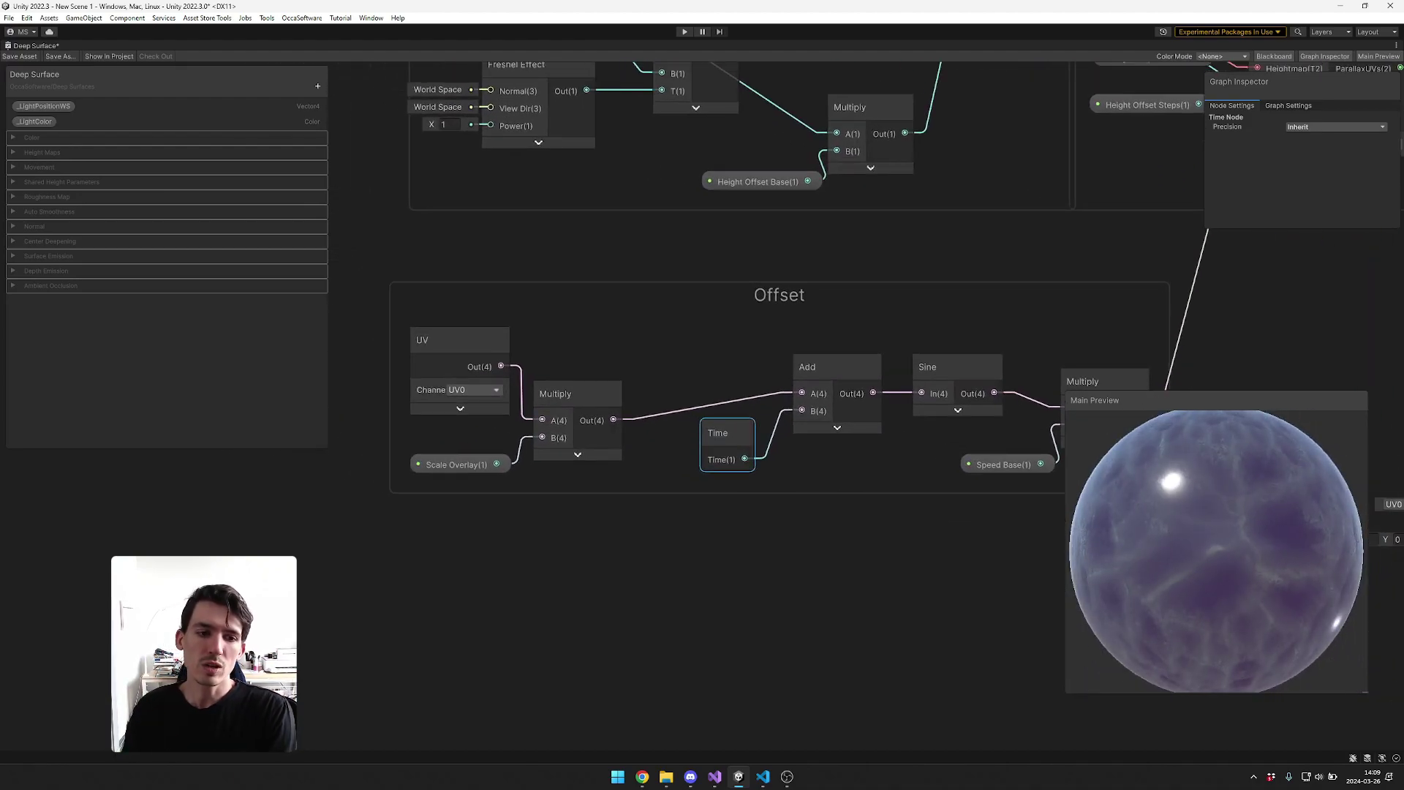
- Examine the previews of the UV node and the Multiply node that scales it in the Offset group
left_click(460, 408)
left_click(483, 413)
left_click(459, 464)
left_click(573, 399)
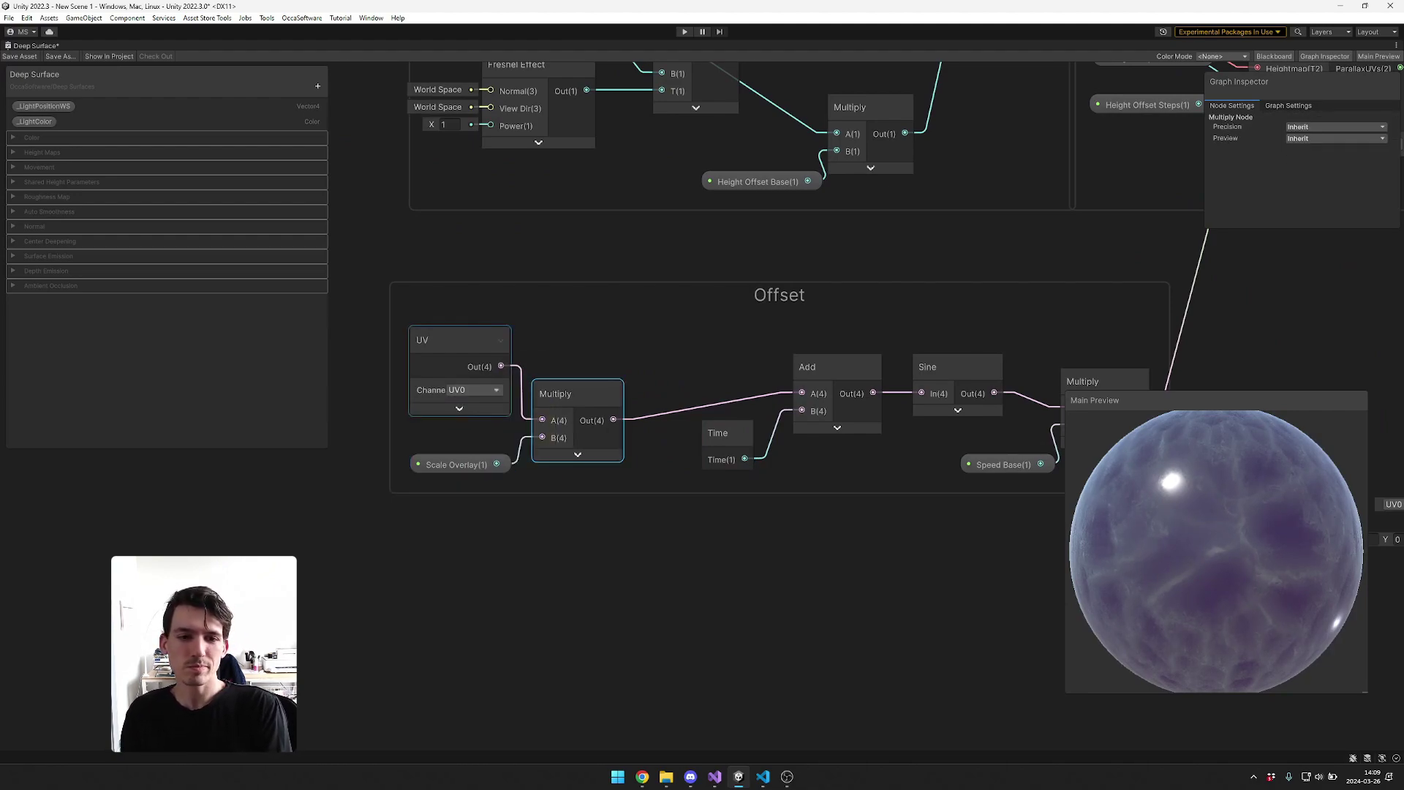
left_click(459, 409)
left_click(482, 413)
middle_click_drag(839, 415, 633, 422)
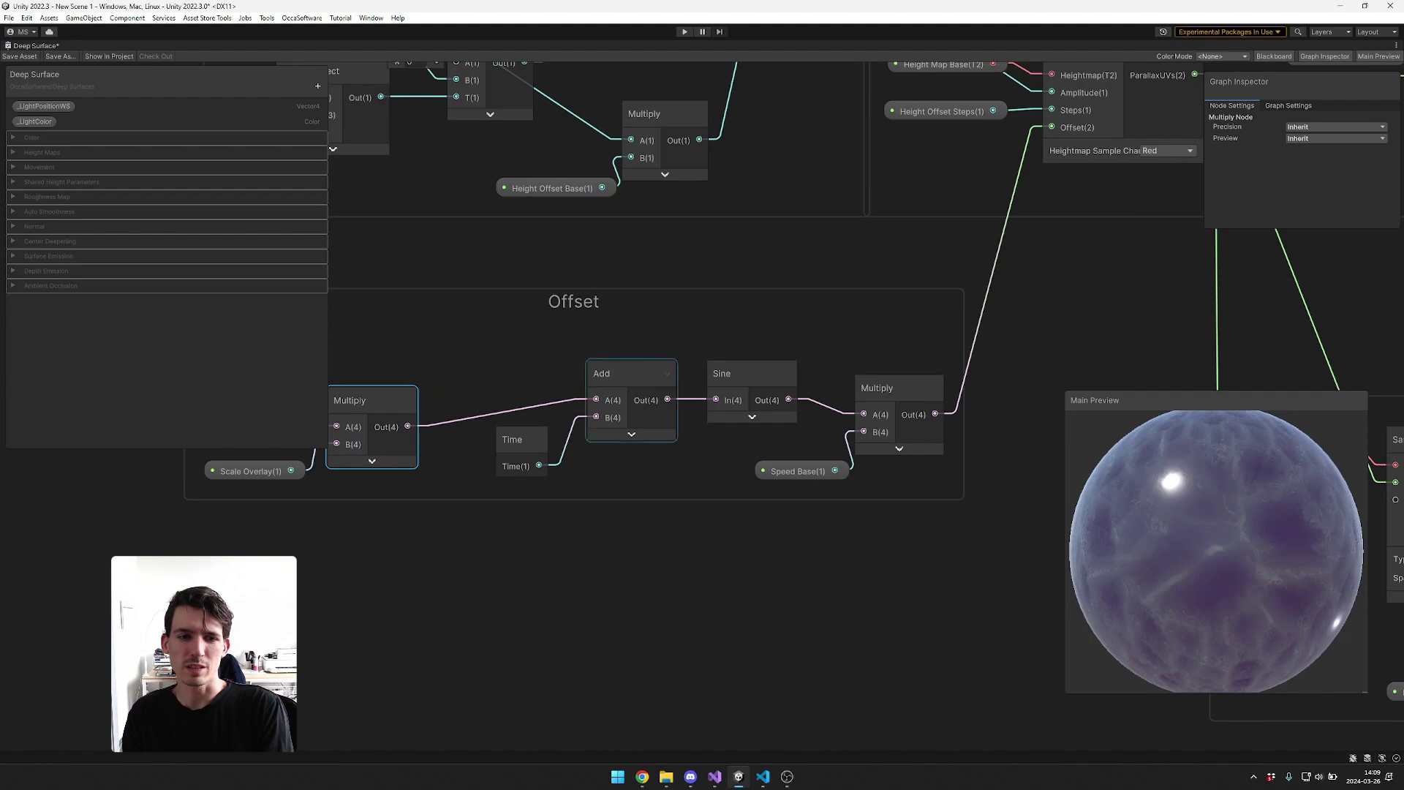
- Move the Time node slightly left, below and before the Add node in the Offset group
left_click_drag(516, 439, 512, 438)
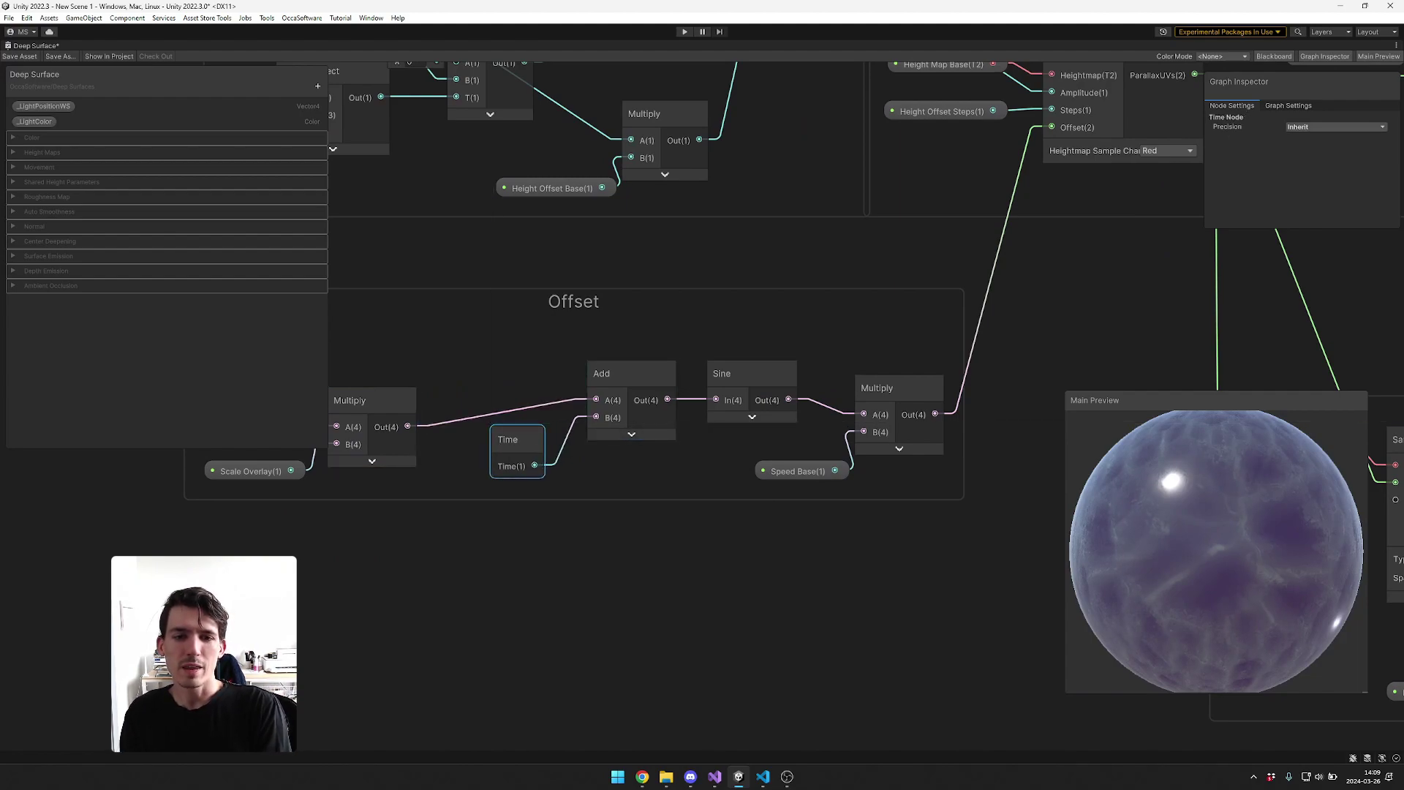
left_click_drag(472, 384, 622, 483)
left_click(636, 490)
middle_click_drag(739, 479, 667, 482)
- Examine the Sine and final Multiply previews in Offset and nudge the Speed Base property slightly left and up
left_click(680, 421)
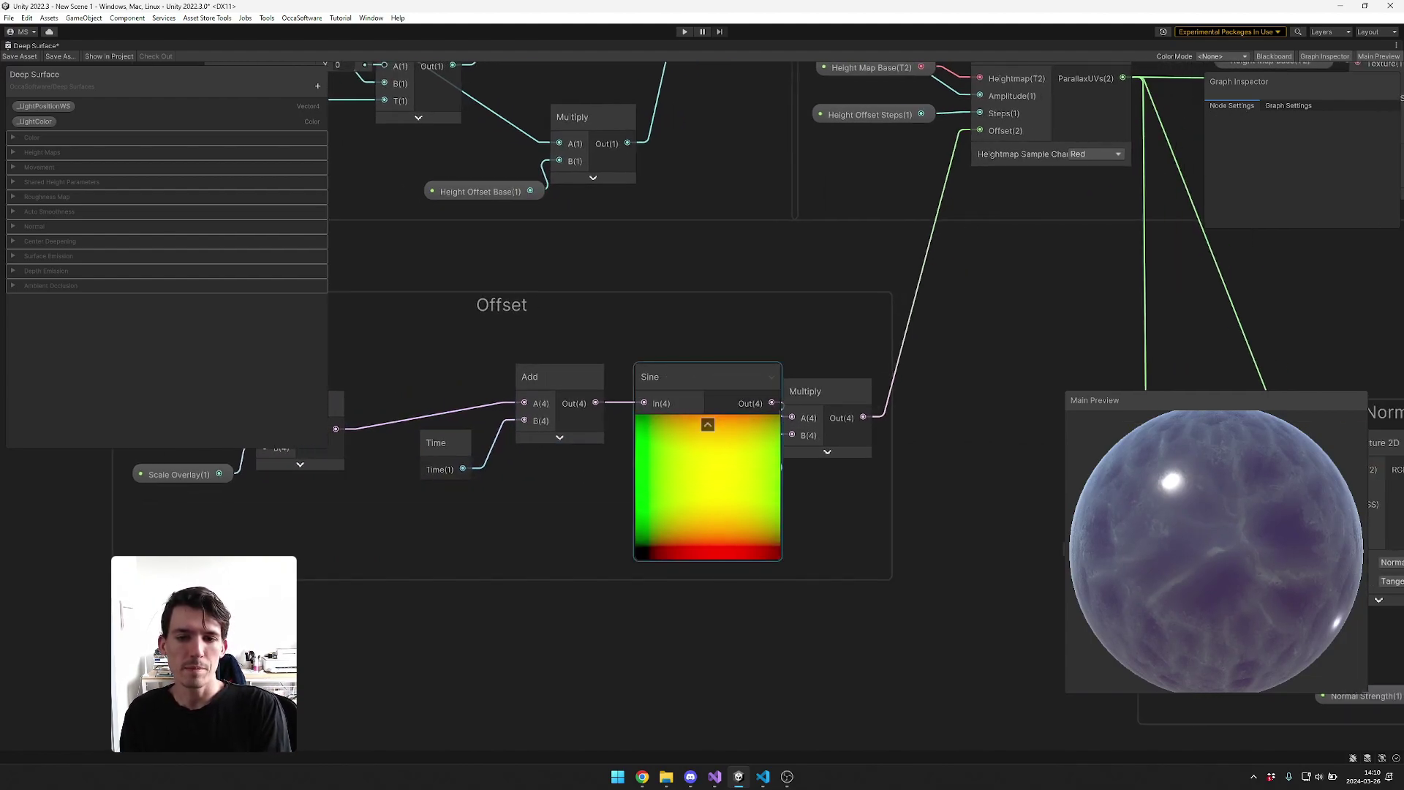
left_click(813, 391)
left_click(708, 428)
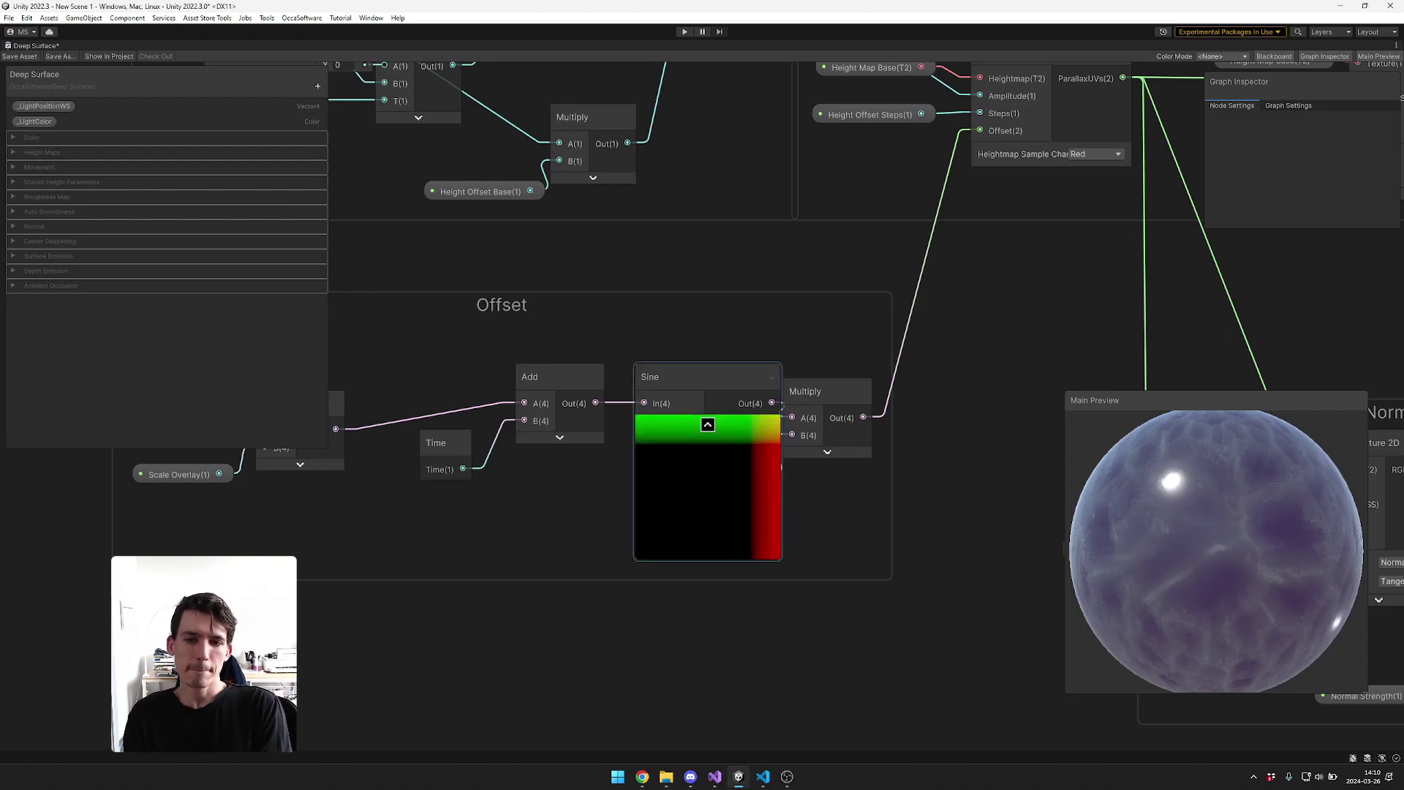
left_click(708, 425)
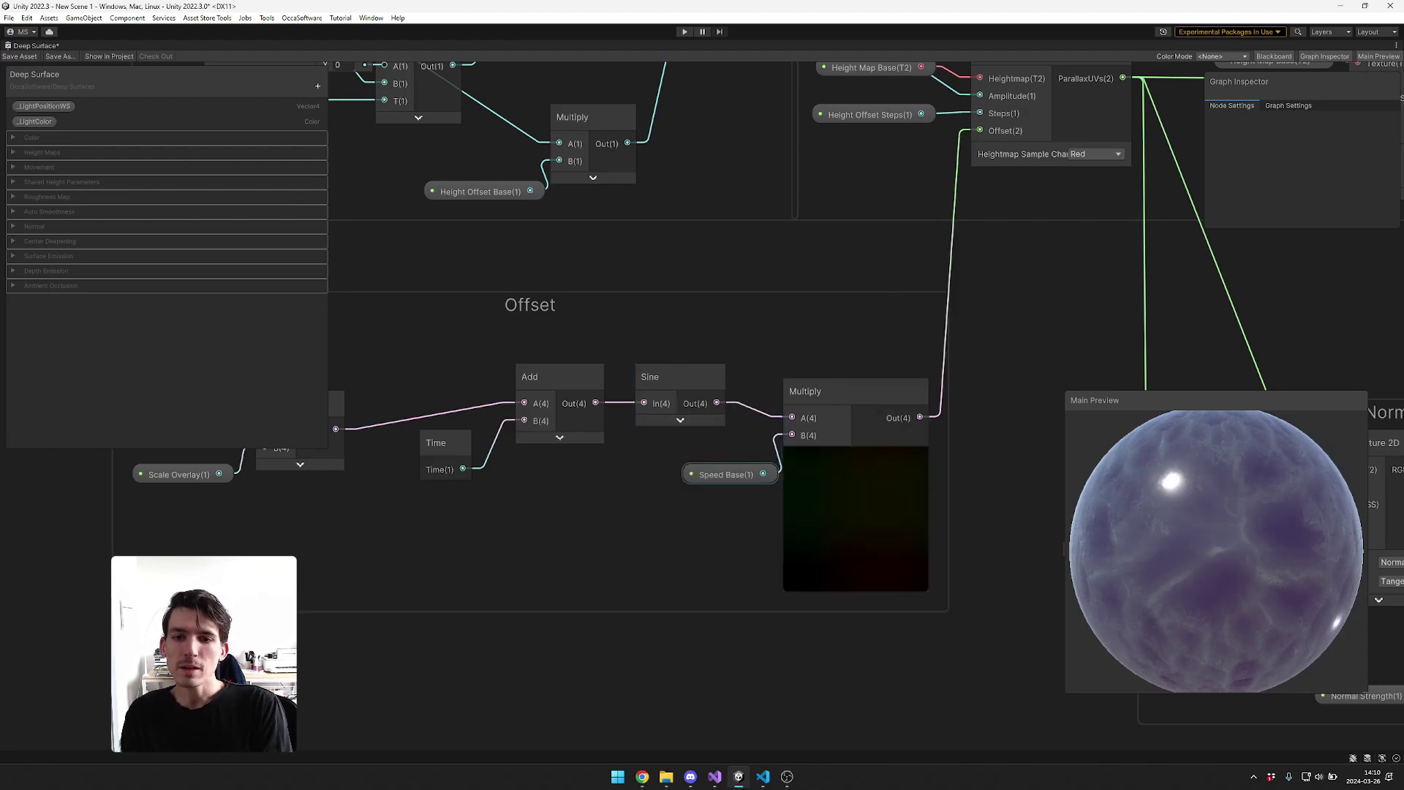
mouse_move(725, 474)
left_mouse_down()
mouse_move(697, 472)
mouse_move(713, 470)
left_mouse_up()
left_click(855, 457)
left_click(681, 421)
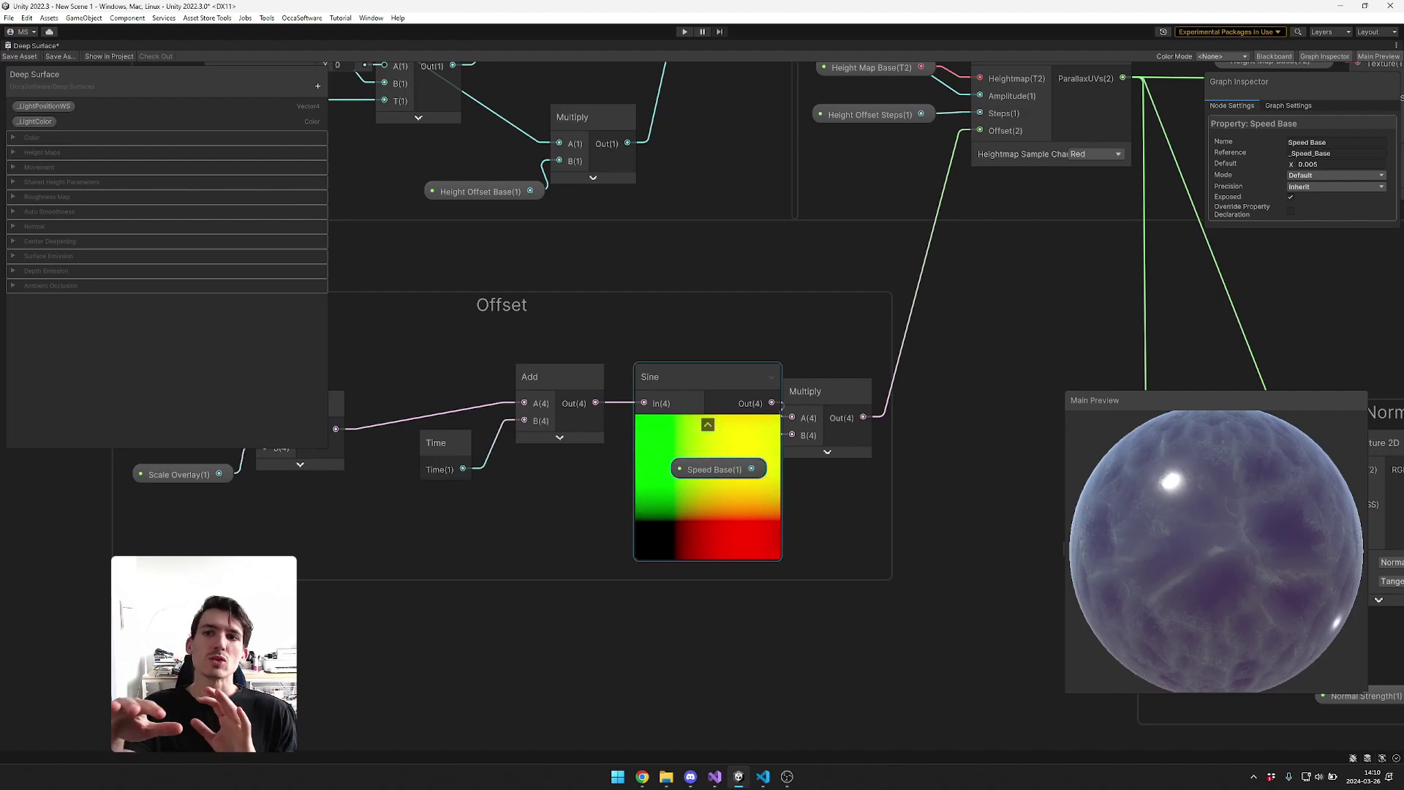
left_click(708, 424)
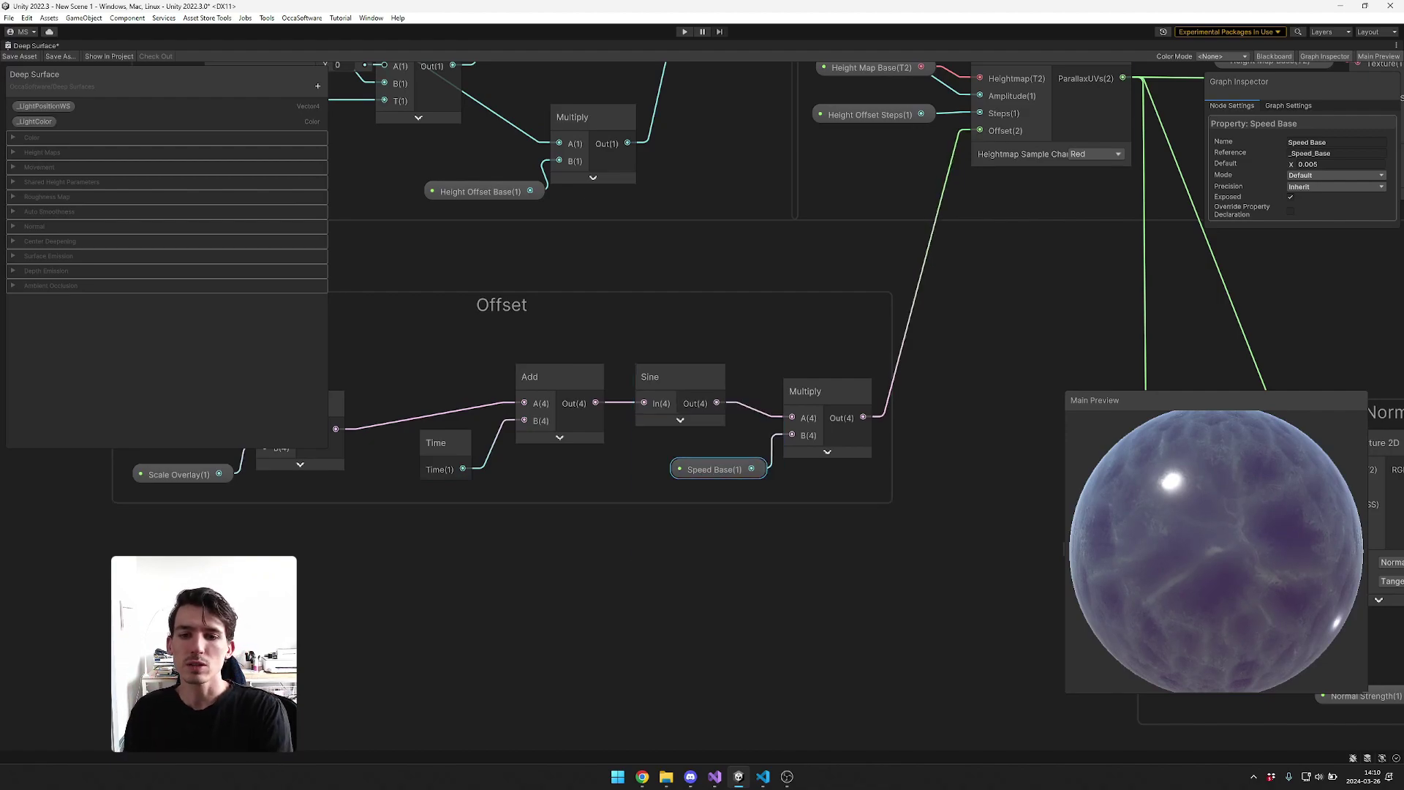
- Examine the Overlay Height Map group and the settings of its Height Map Overlay property
scroll(1025, 276, "down", 9)
middle_click_drag(1085, 282, 751, 329)
scroll(715, 271, "up", 5)
left_click(636, 189)
middle_click_drag(841, 183, 663, 465)
middle_click_drag(929, 300, 929, 455)
scroll(666, 232, "up", 1)
middle_click_drag(667, 233, 753, 278)
left_click(712, 185)
middle_click_drag(712, 186, 856, 208)
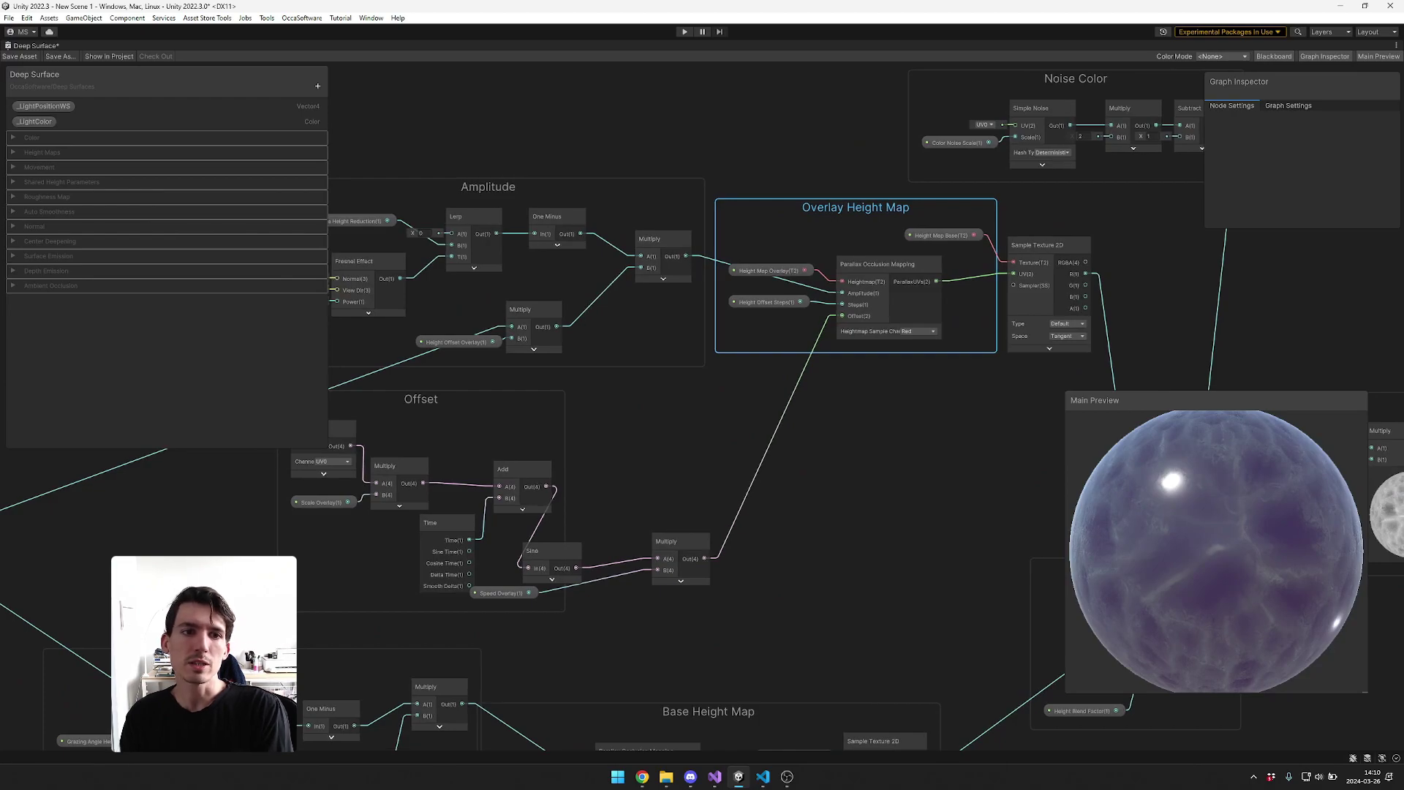
left_click(769, 271)
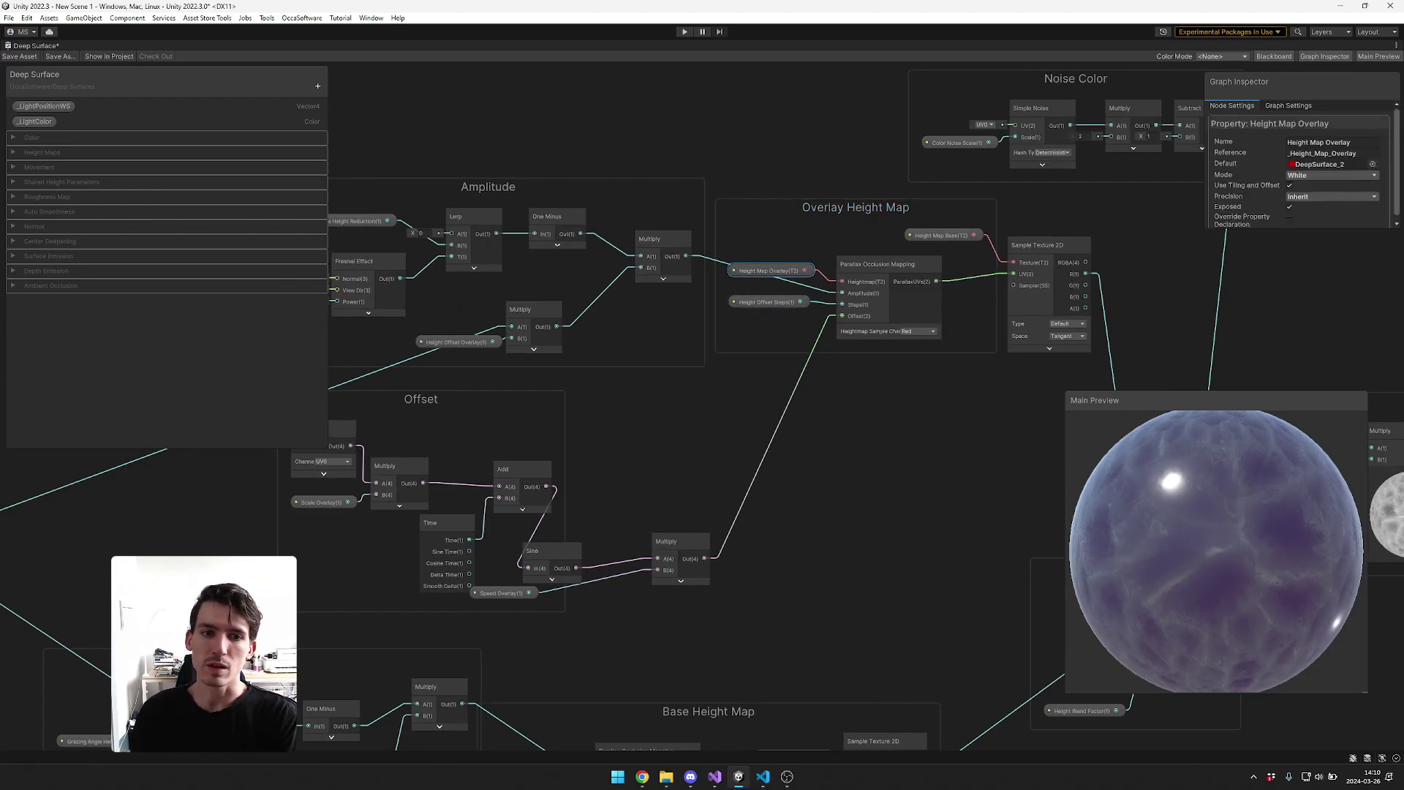
- Examine the Normal Map group's Sample Texture 2D node and its link from Parallax Occlusion Mapping
middle_click_drag(796, 417, 607, 153)
scroll(607, 154, "down", 3)
middle_click_drag(656, 544, 665, 333)
scroll(650, 346, "up", 4)
scroll(649, 346, "up", 1)
left_click(665, 332)
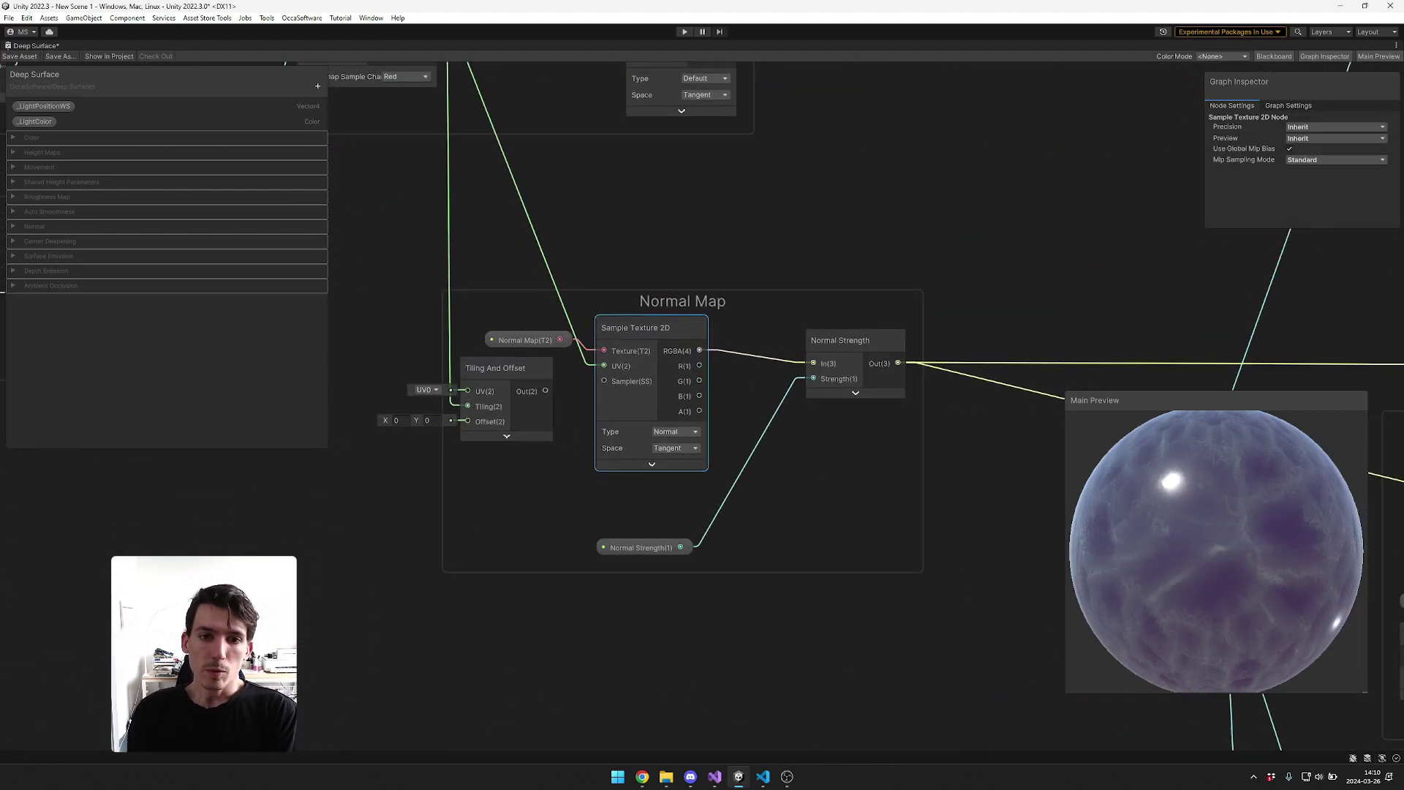
scroll(692, 322, "down", 1)
middle_click_drag(691, 322, 812, 391)
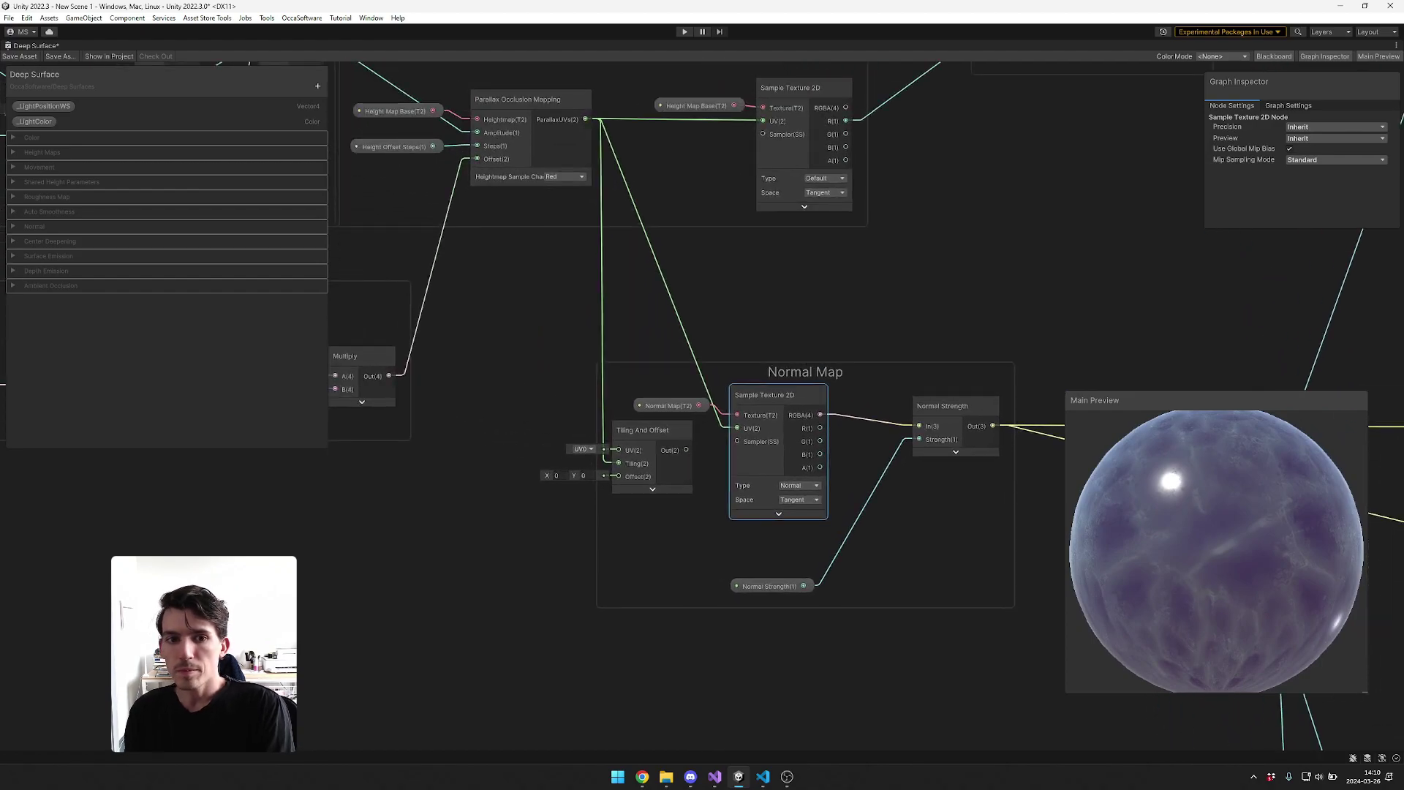
- Trace the parallax UVs into the normal map sampler and delete the unused Tiling And Offset node
left_click(691, 350)
left_click(527, 100)
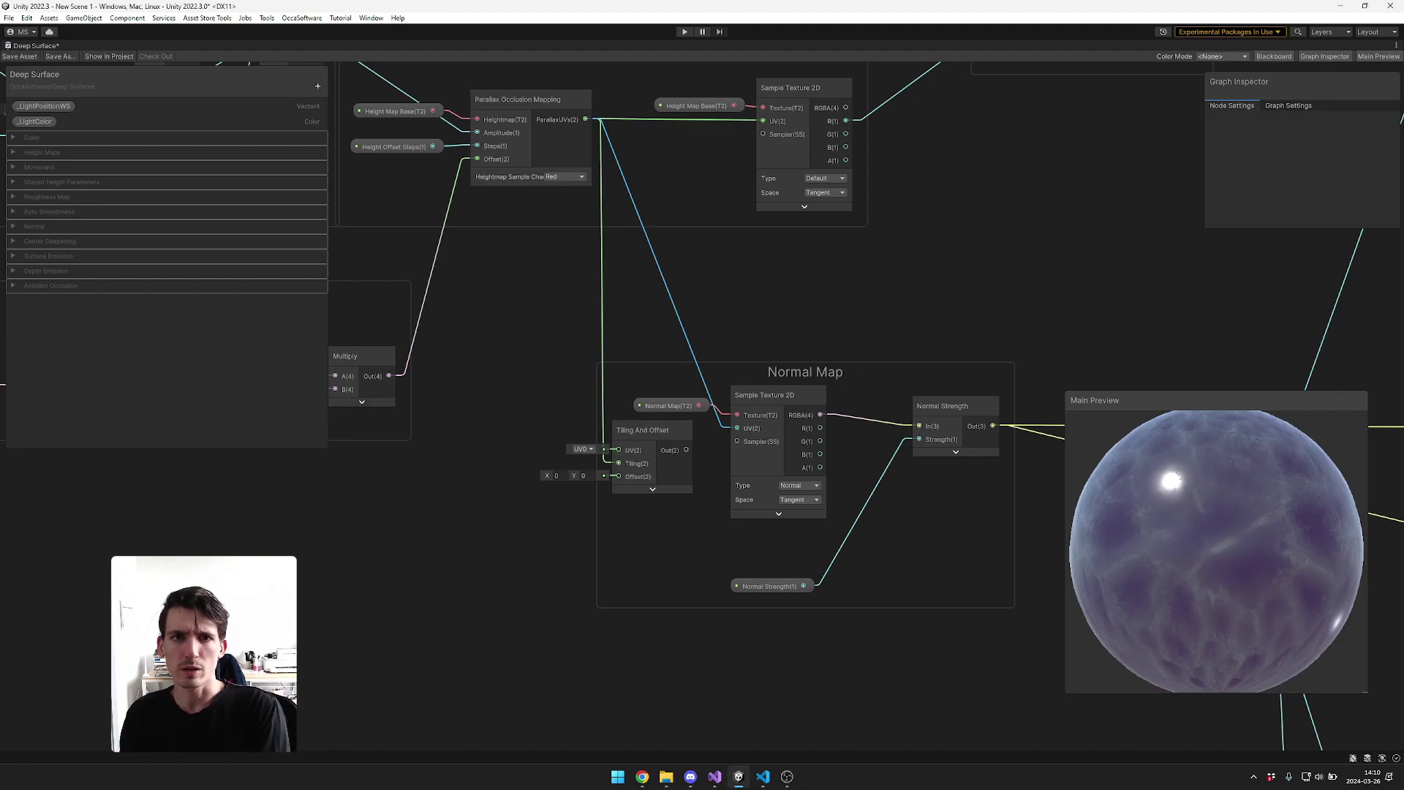
left_click(644, 431)
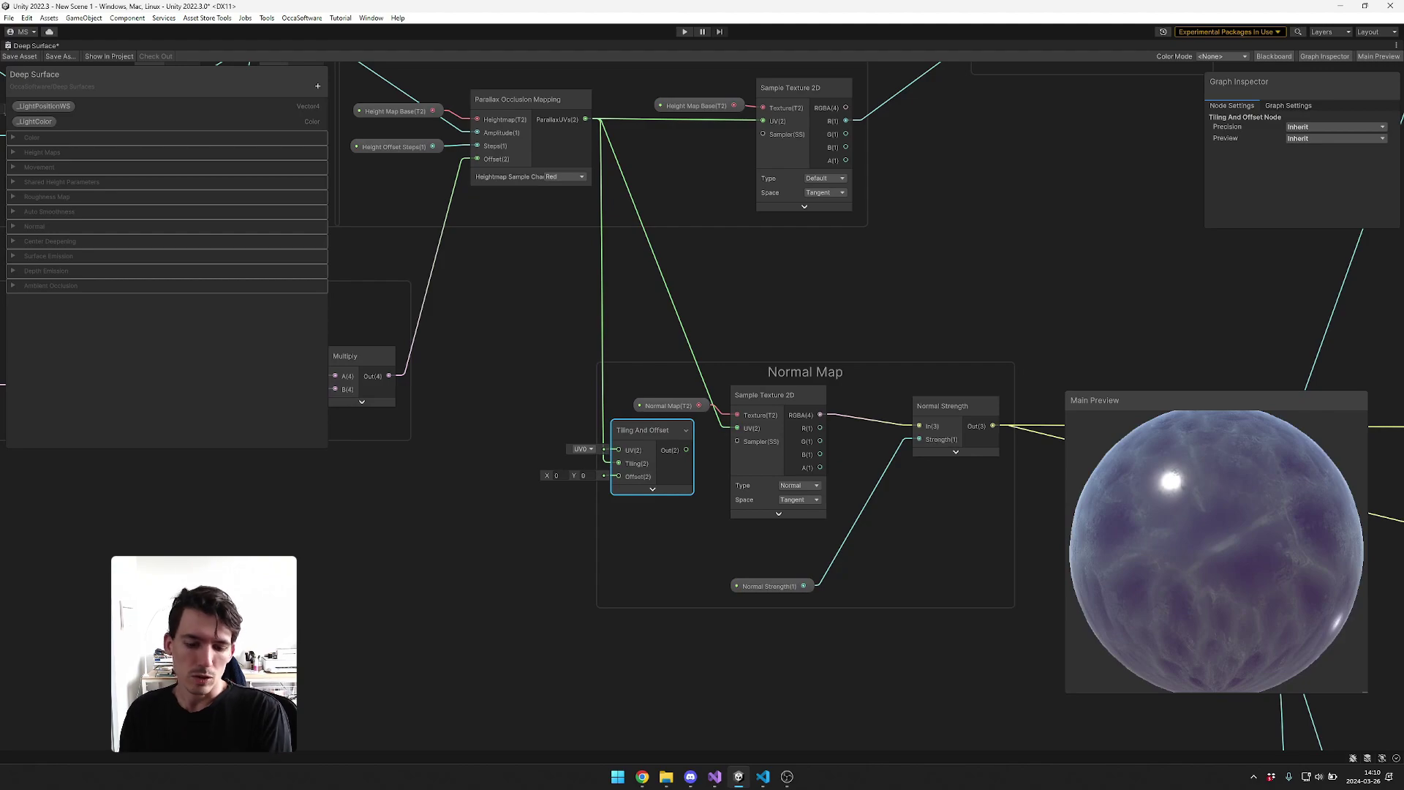
key("Delete")
- Move the Normal Strength property up near the Normal Strength node and nudge Sample Texture 2D and the Normal Map property
middle_click_drag(872, 420, 732, 405)
left_click_drag(631, 570, 717, 444)
left_click_drag(638, 381, 633, 382)
left_click_drag(528, 391, 525, 384)
- Locate the Fake Lighting group and select all of its nodes
middle_click_drag(1098, 292, 569, 242)
scroll(1254, 300, "down", 2)
middle_click_drag(1254, 300, 796, 125)
left_click(768, 210)
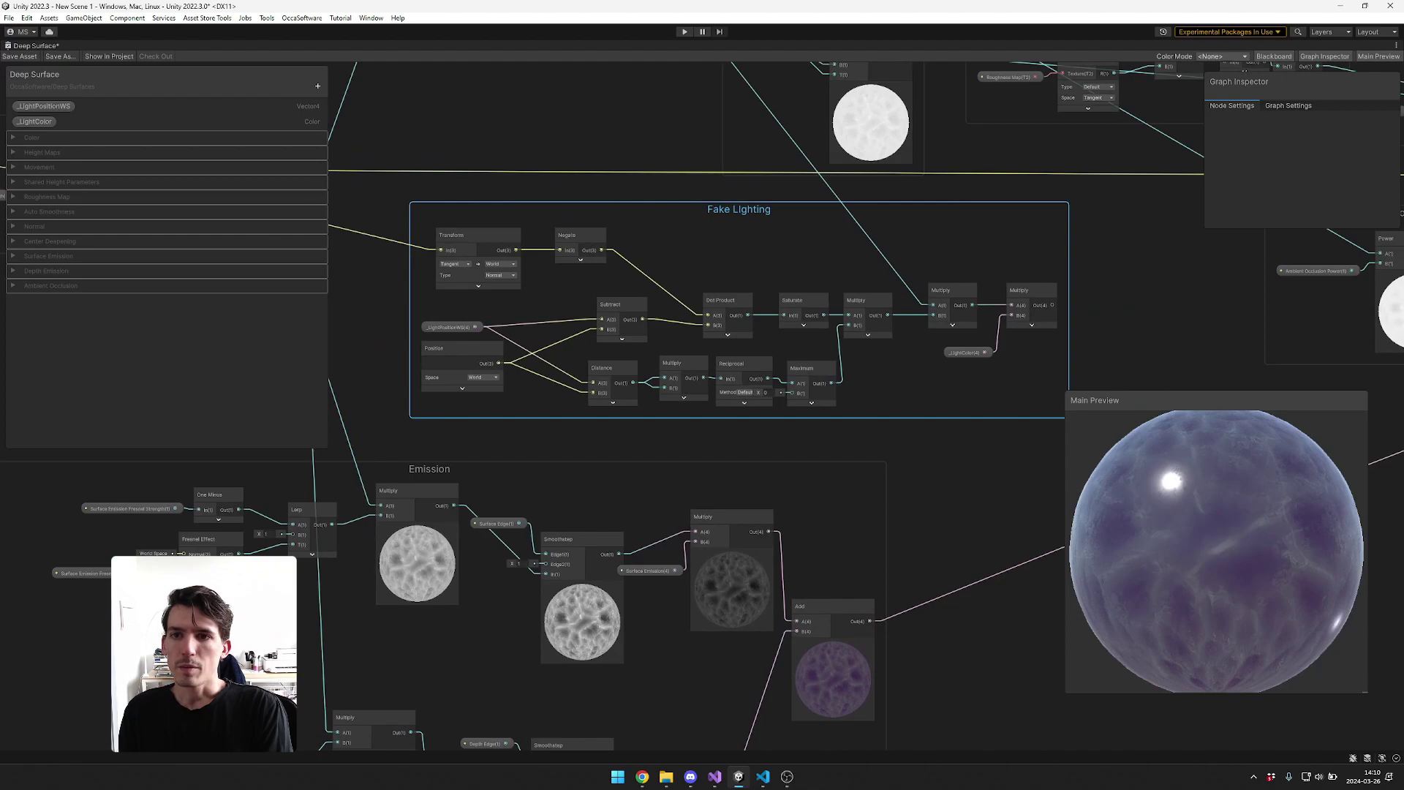
left_click_drag(383, 191, 1095, 434)
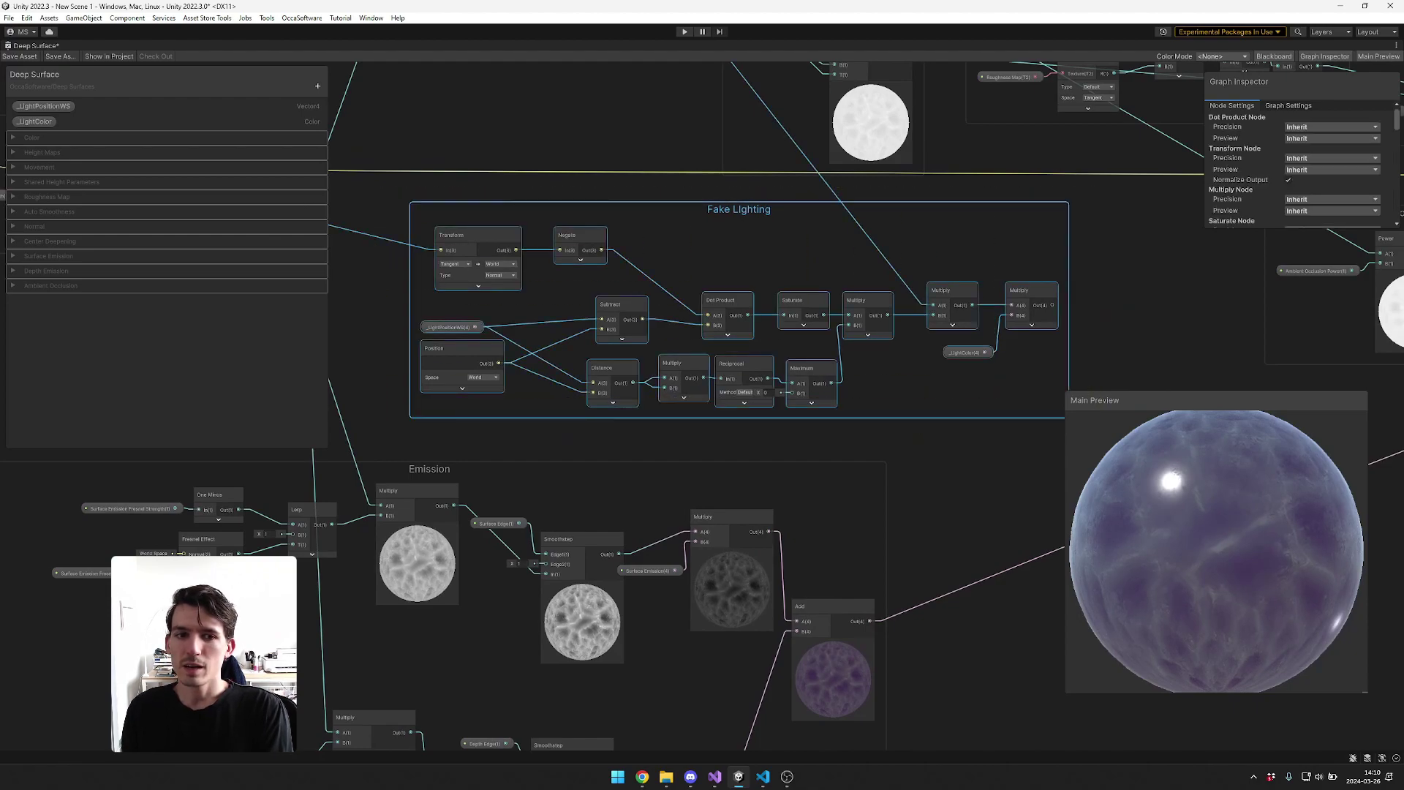
- Nudge the surface branch's Smoothstep node slightly up in the Emission group and view the Surface Edge property
scroll(863, 454, "down", 2)
middle_click_drag(863, 453, 1115, 376)
left_click(517, 399)
middle_click_drag(518, 399, 500, 269)
scroll(501, 270, "up", 1)
scroll(775, 468, "up", 3)
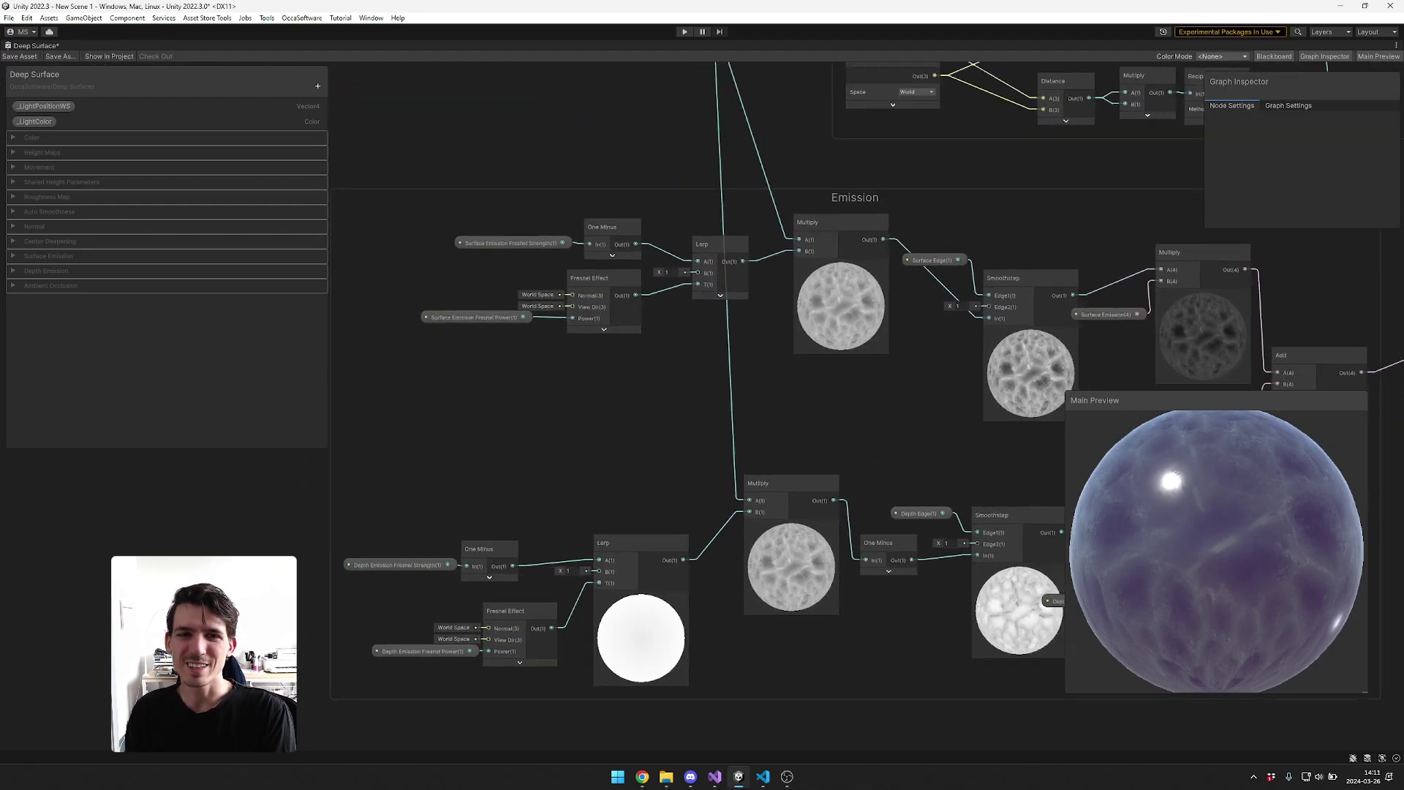
left_click(810, 278)
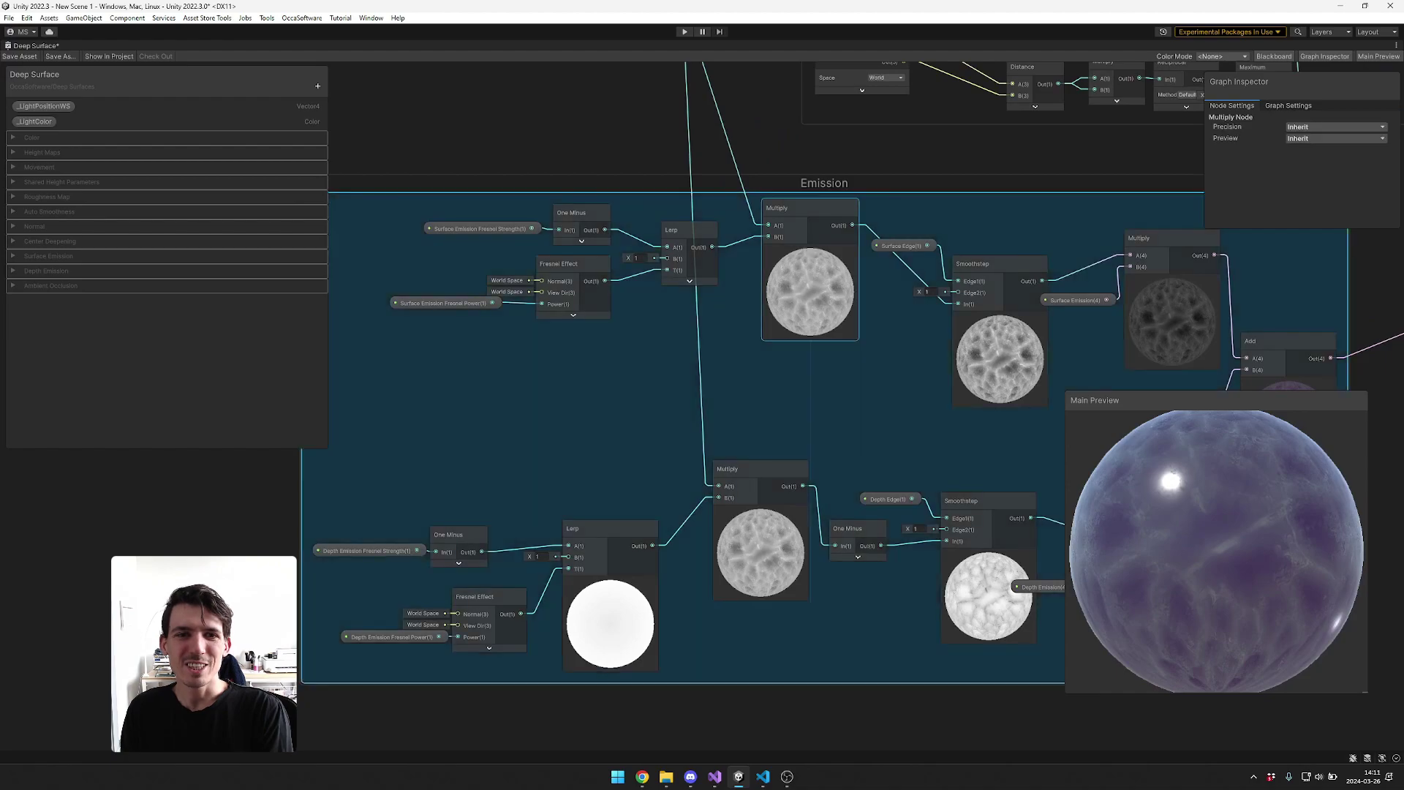
left_click_drag(999, 322, 1004, 315)
left_click(902, 245)
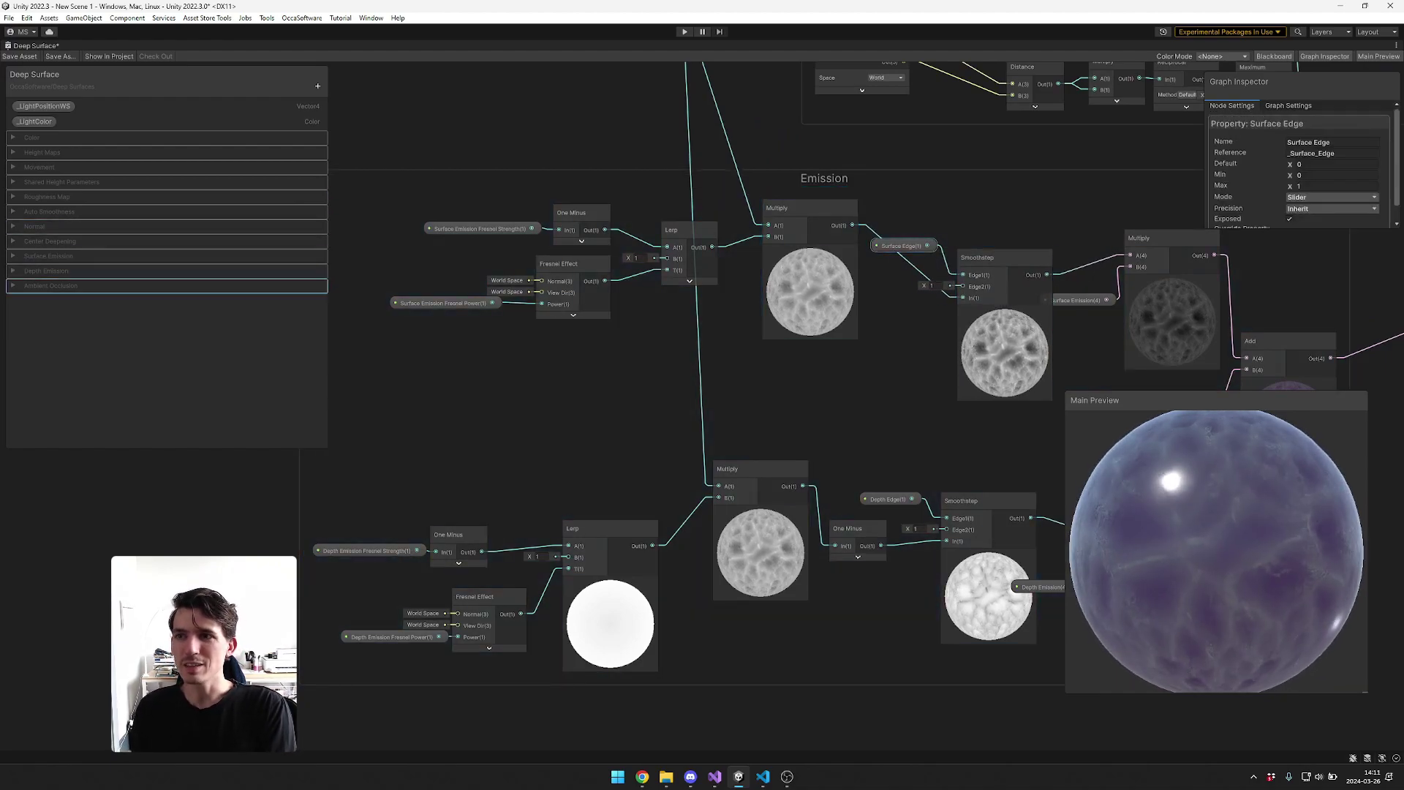
- Tidy the surface emission branch by nudging the Surface Emission Fresnel Power property, the Smoothstep node and the Surface Edge property
left_click(278, 333)
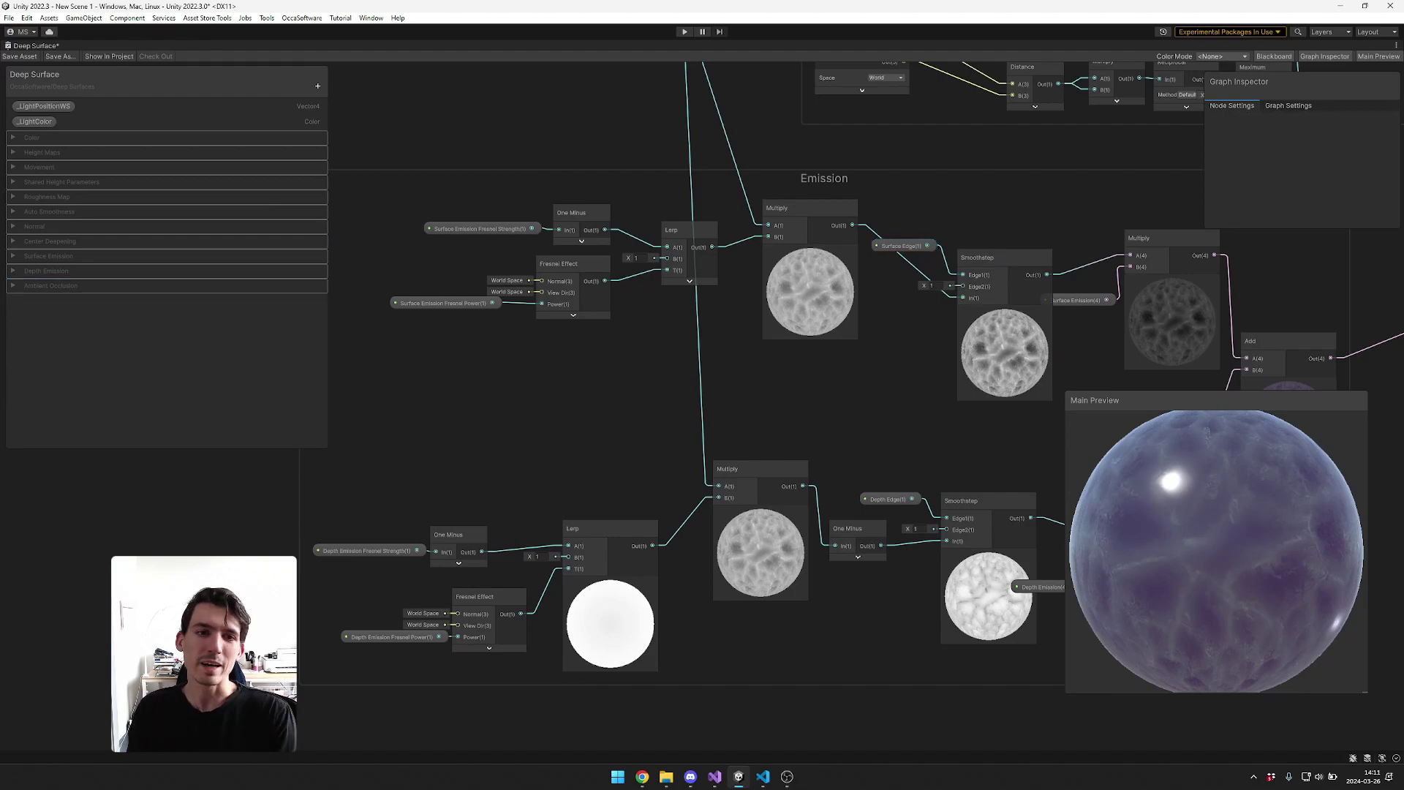
left_click_drag(443, 303, 447, 307)
left_click(658, 366)
middle_click_drag(658, 366, 633, 406)
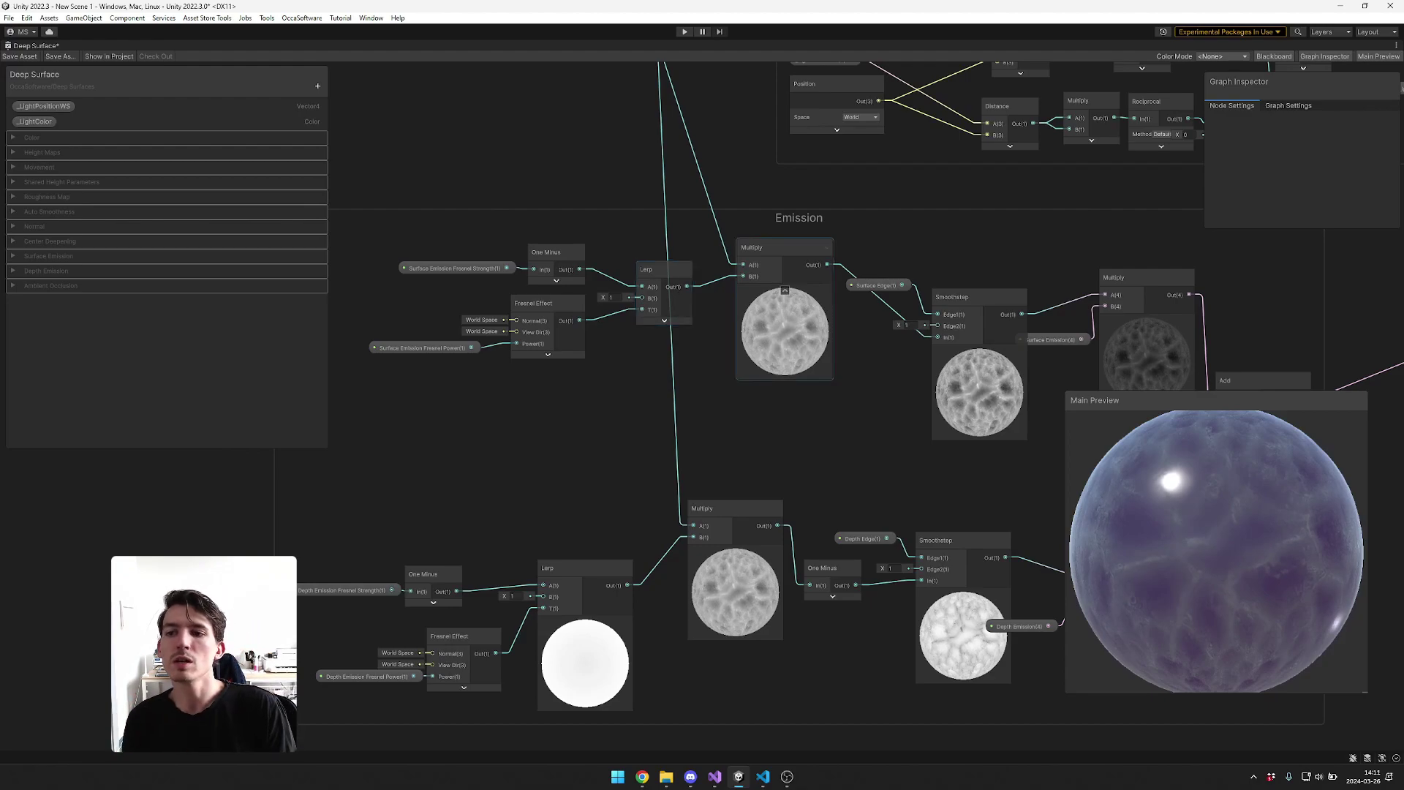
left_click_drag(965, 297, 965, 271)
left_click(876, 285)
scroll(914, 318, "up", 5)
left_click_drag(847, 245, 852, 238)
scroll(852, 237, "down", 1)
- Set the default value of the Surface Edge property in the Surface Emission category to 0.33
left_click(812, 188)
left_click_drag(812, 188, 1013, 292)
left_click(826, 183)
middle_click_drag(826, 183, 624, 152)
left_click(639, 205)
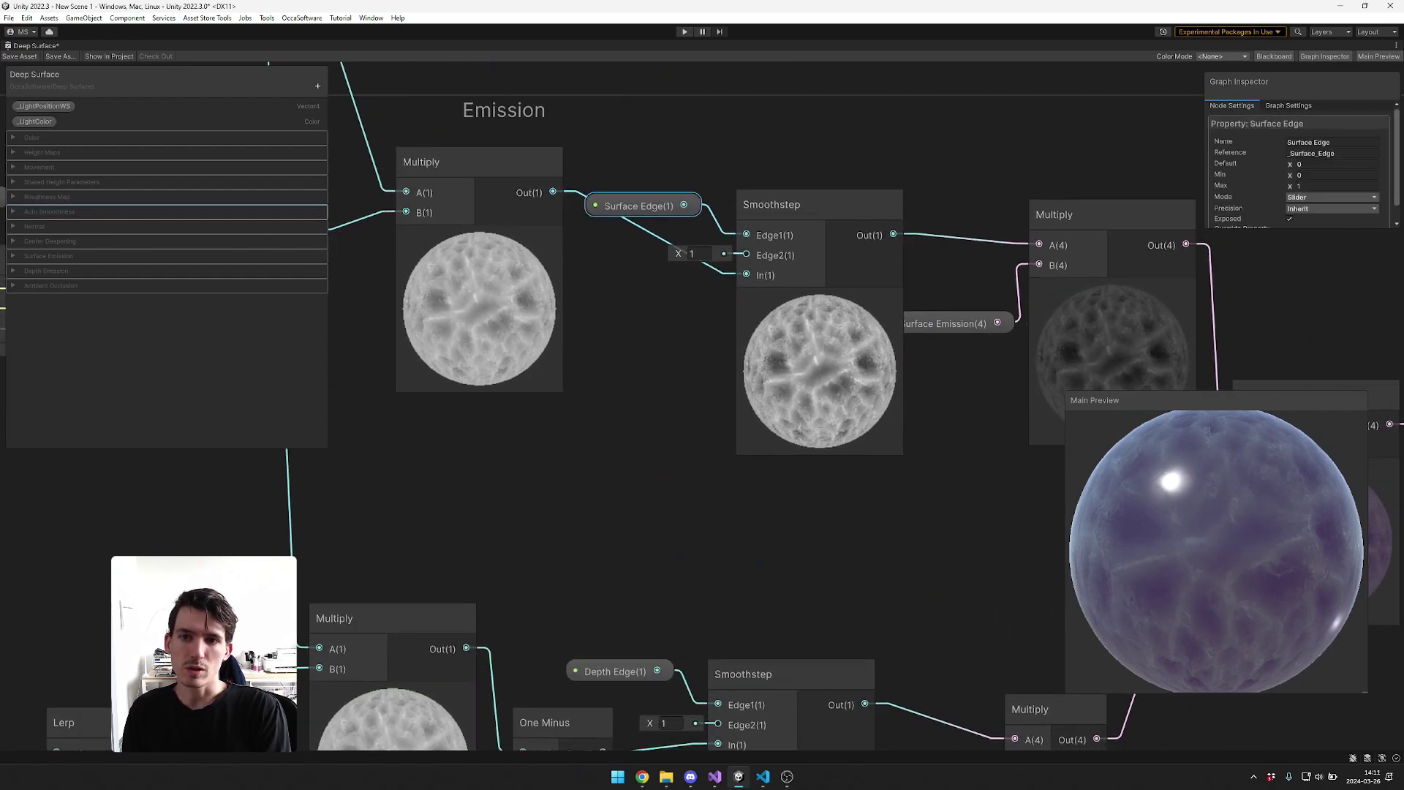
left_click(48, 256)
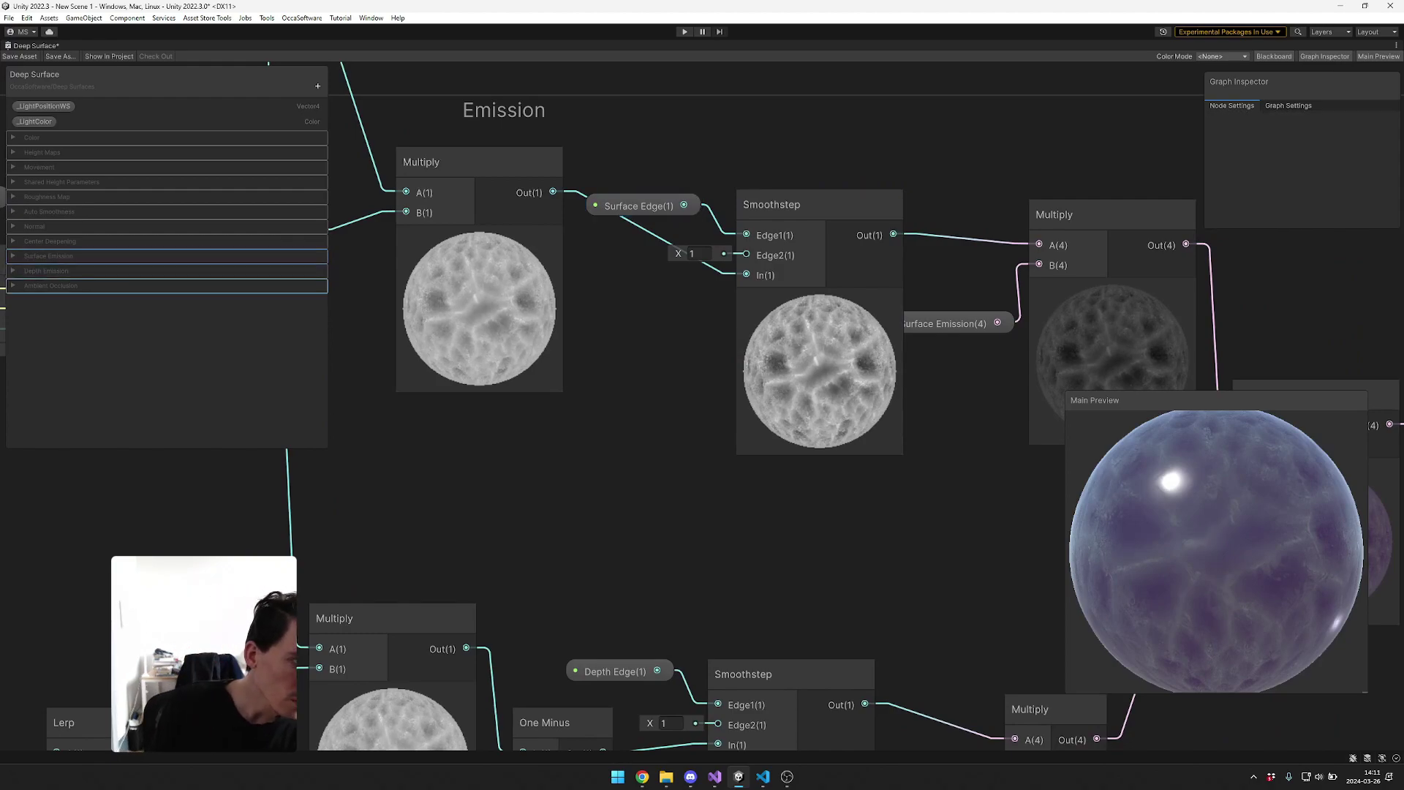
left_click(13, 256)
left_click(43, 270)
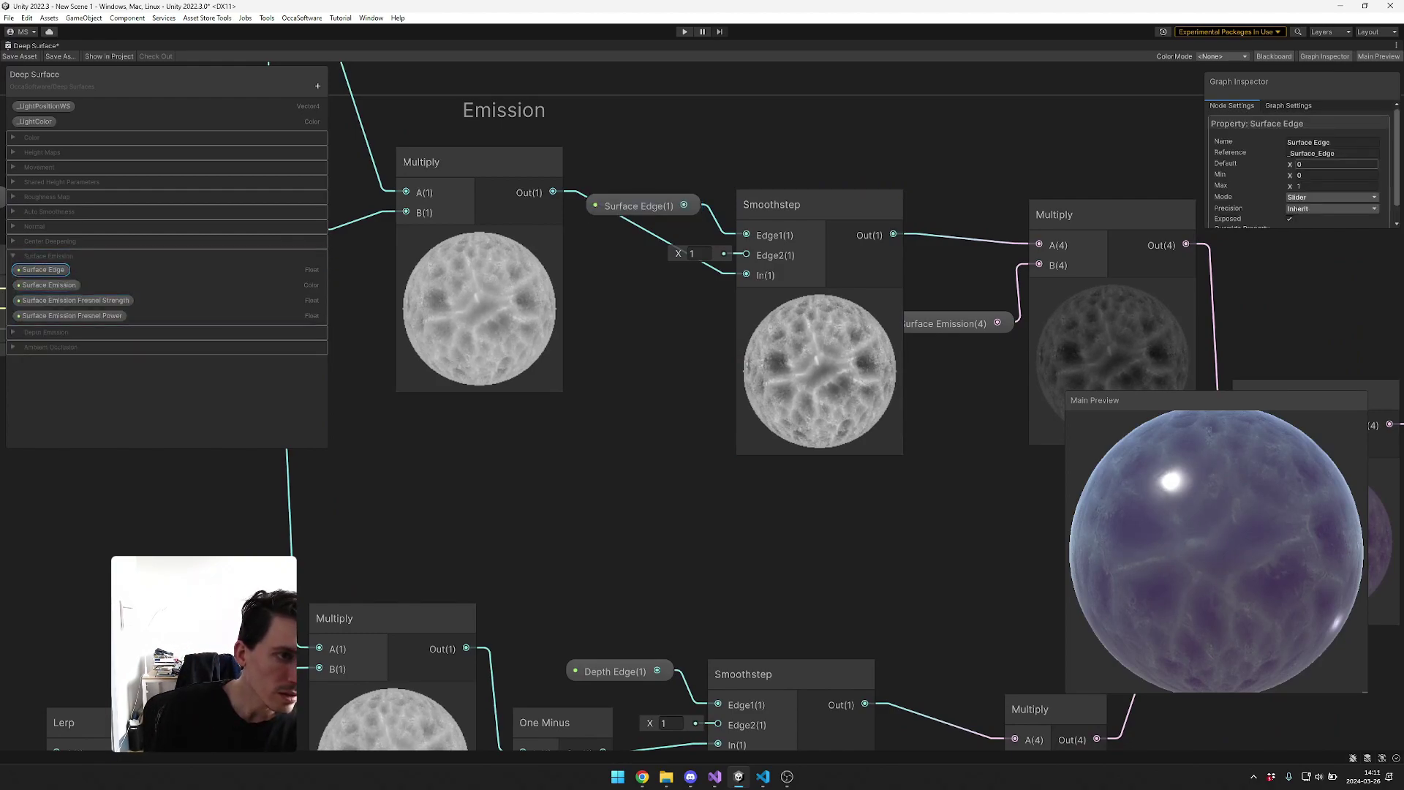
left_click_drag(1291, 164, 1299, 165)
- Examine the surface emission mask up close in the Smoothstep and Multiply previews
scroll(819, 297, "up", 9)
middle_click_drag(819, 297, 719, 133)
scroll(719, 133, "down", 1)
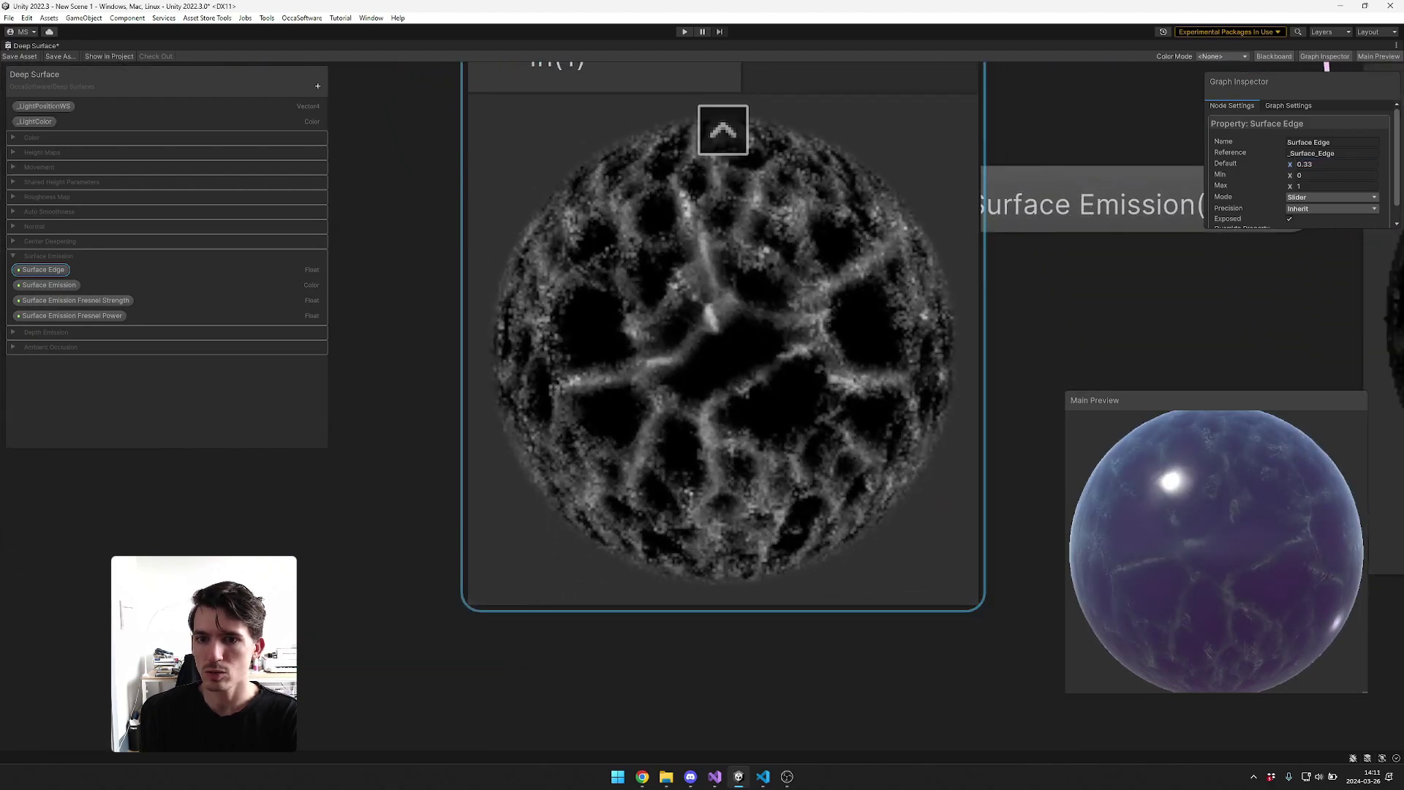
middle_click_drag(1196, 205, 713, 201)
scroll(773, 201, "down", 4)
middle_click_drag(871, 205, 765, 289)
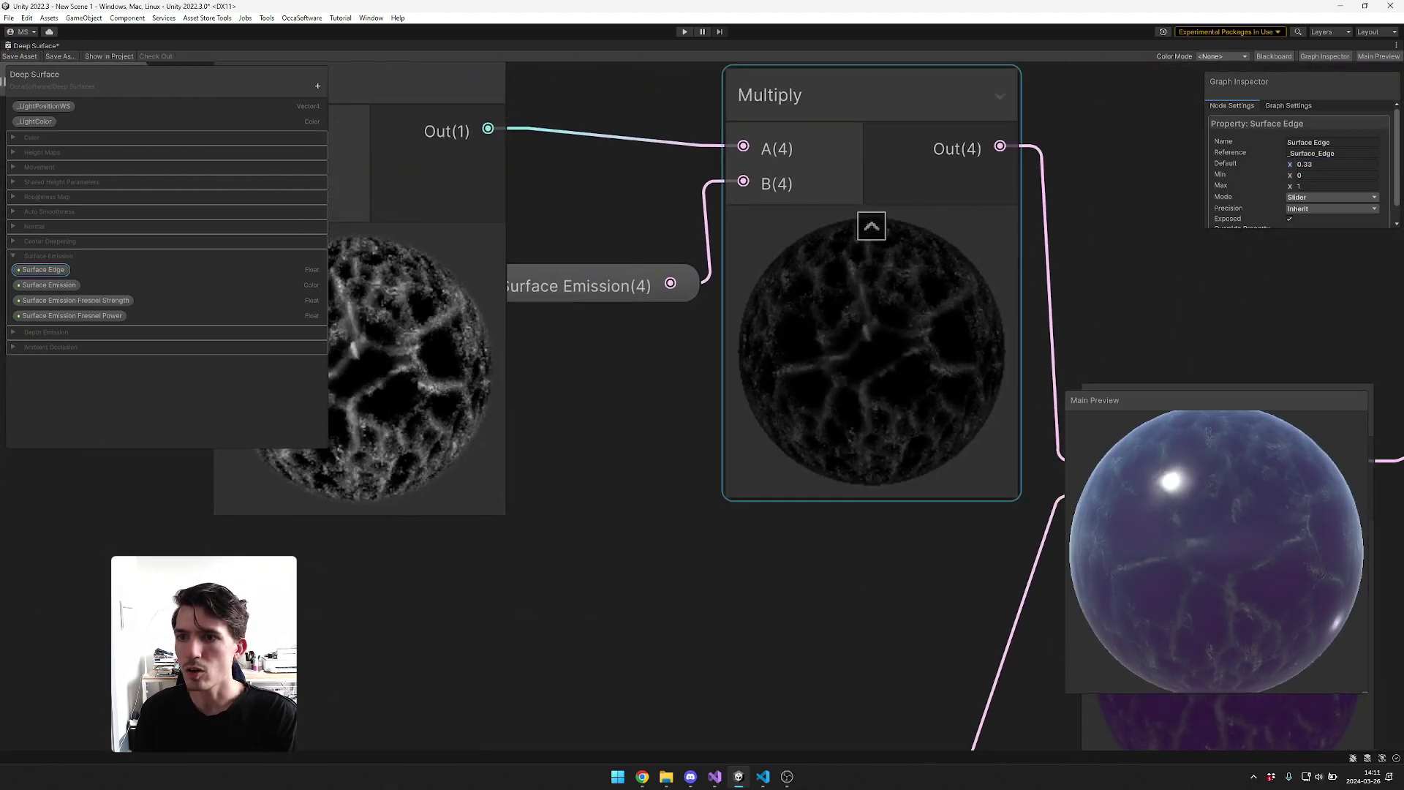
- Try a bright red, more intense HDR default color for the Surface Emission property, and undo it
left_click(49, 284)
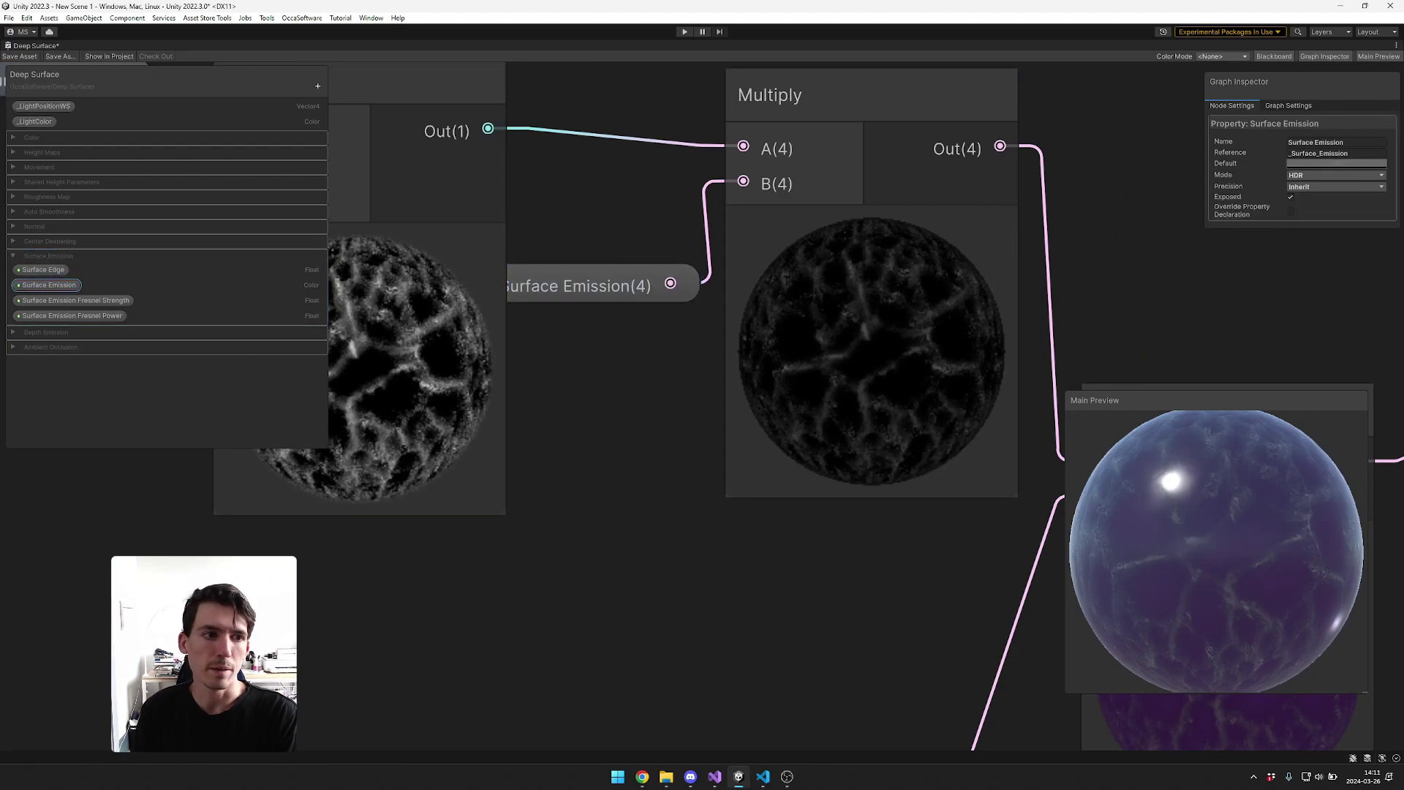
left_click(1335, 163)
left_click_drag(1306, 269, 1366, 219)
left_click_drag(1337, 394, 1351, 393)
left_click(1155, 315)
scroll(653, 318, "down", 4)
middle_click_drag(653, 317, 837, 334)
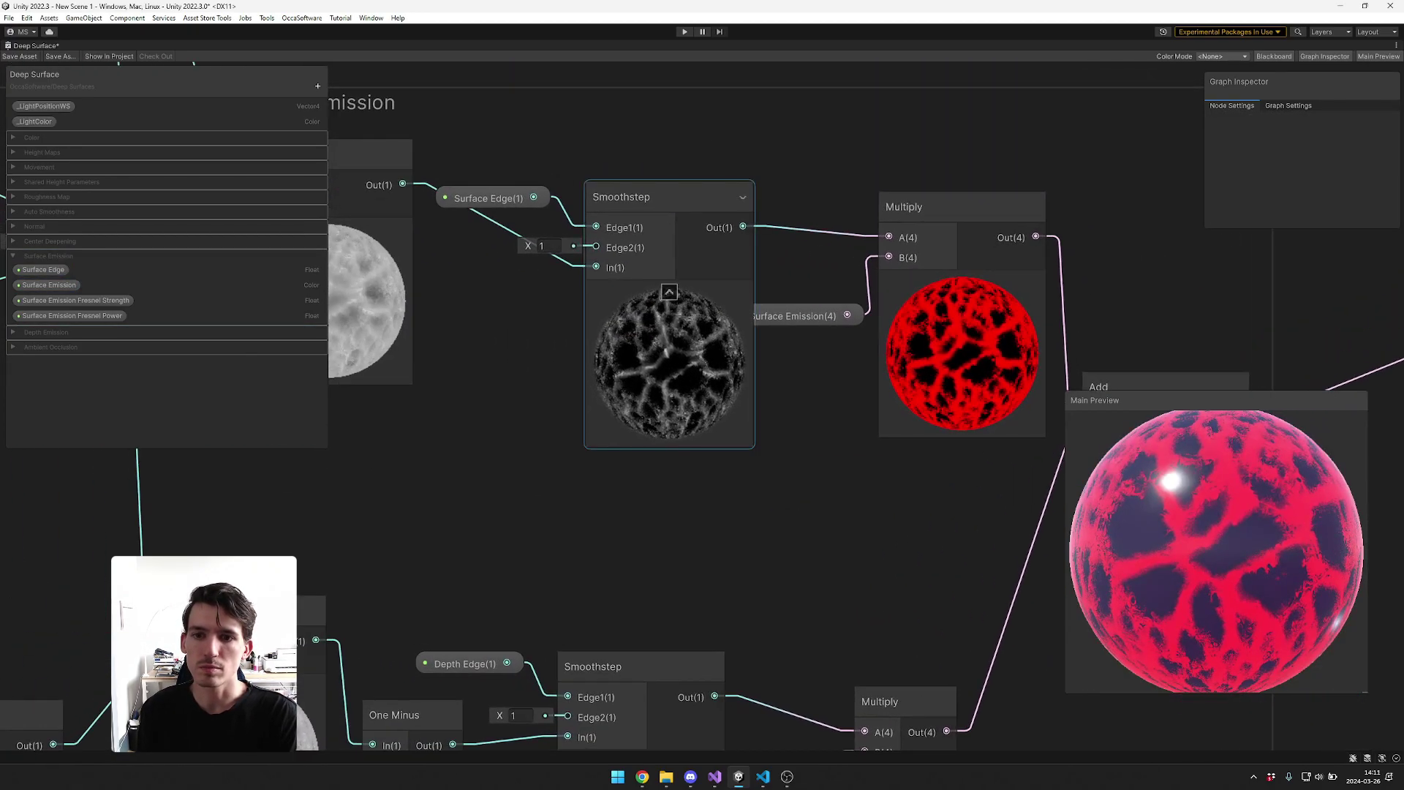
left_click(49, 285)
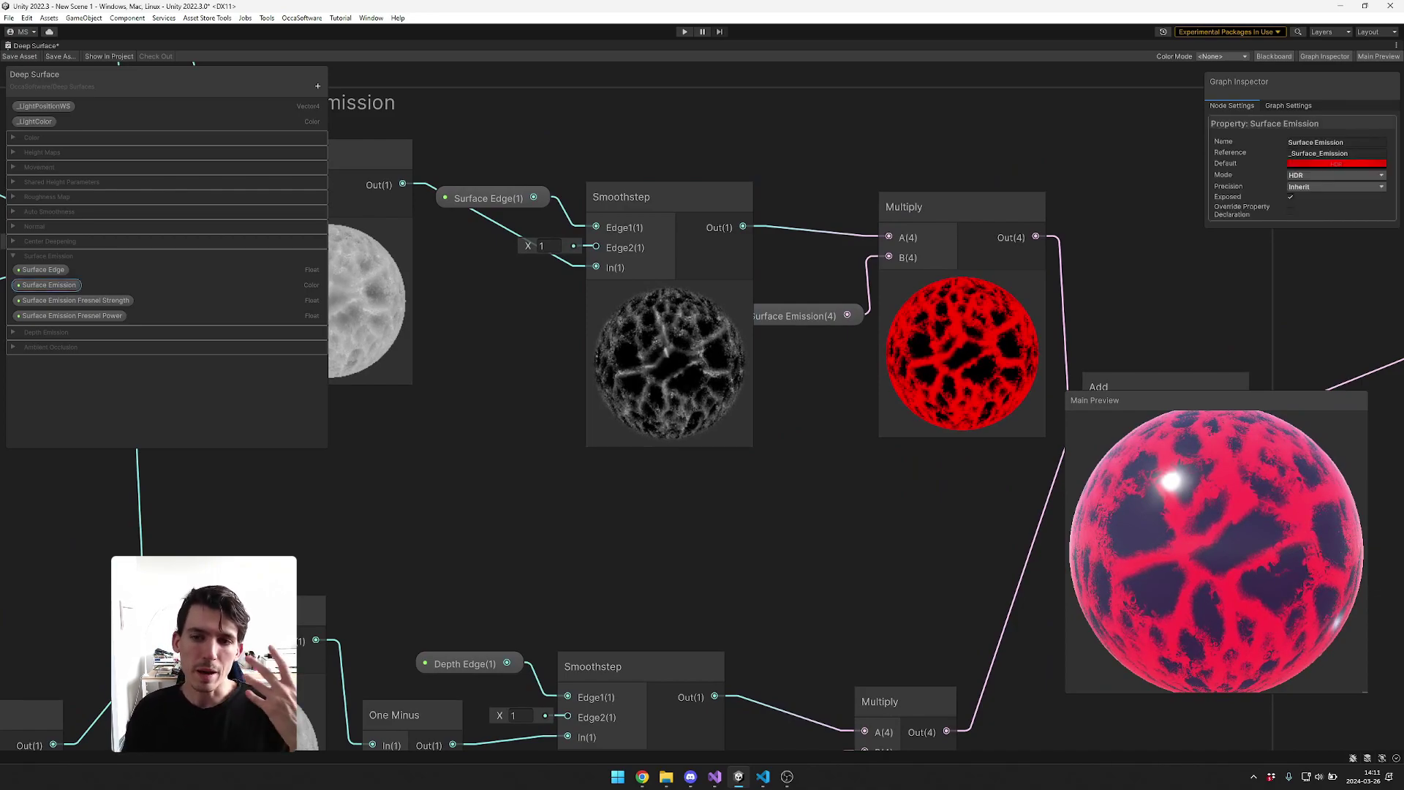
key("ctrl+z")
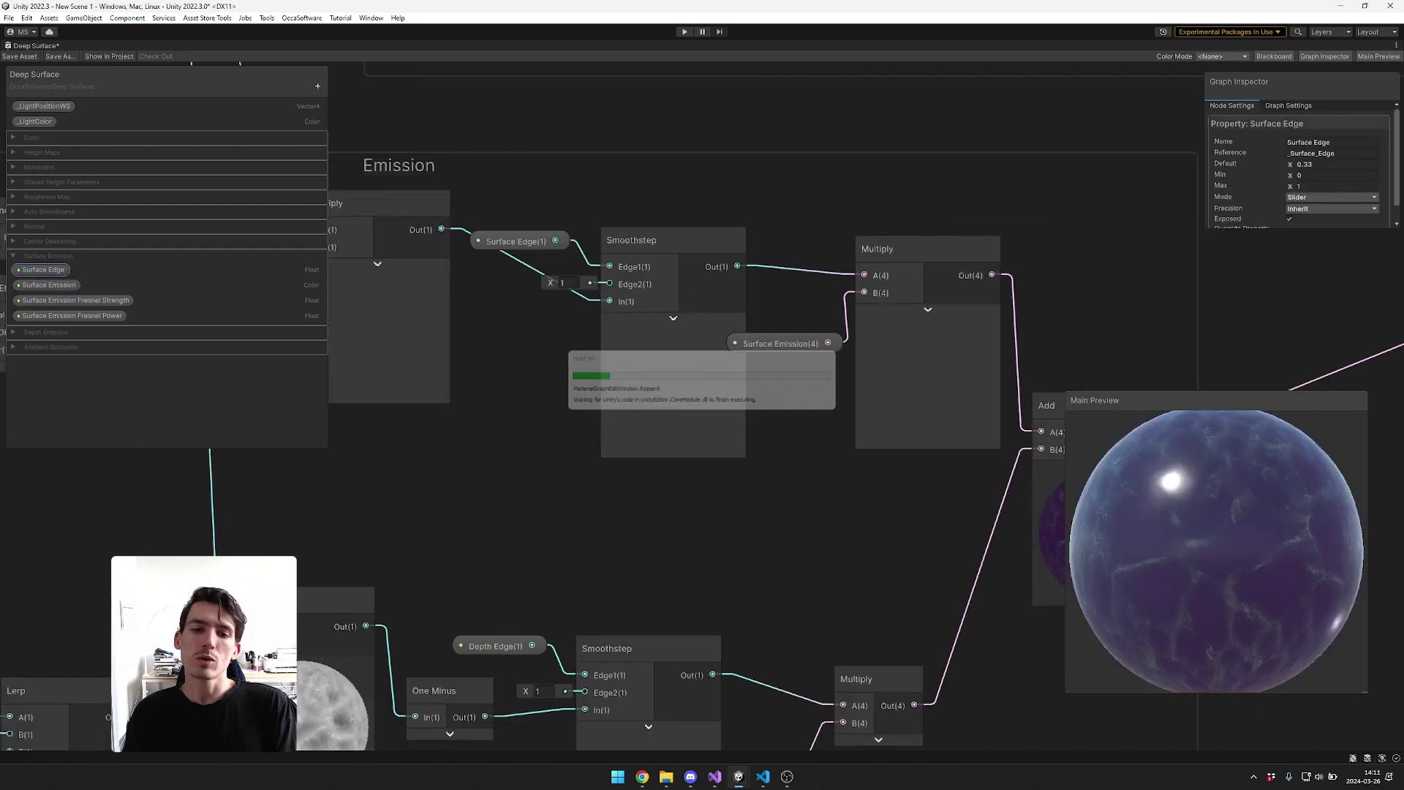
- Compare the Multiply nodes that start the depth and surface branches of the Emission group
middle_click_drag(826, 417, 1152, 185)
scroll(1151, 185, "down", 4)
scroll(617, 342, "up", 5)
middle_click_drag(944, 278, 613, 278)
middle_click_drag(768, 351, 606, 333)
left_click(607, 343)
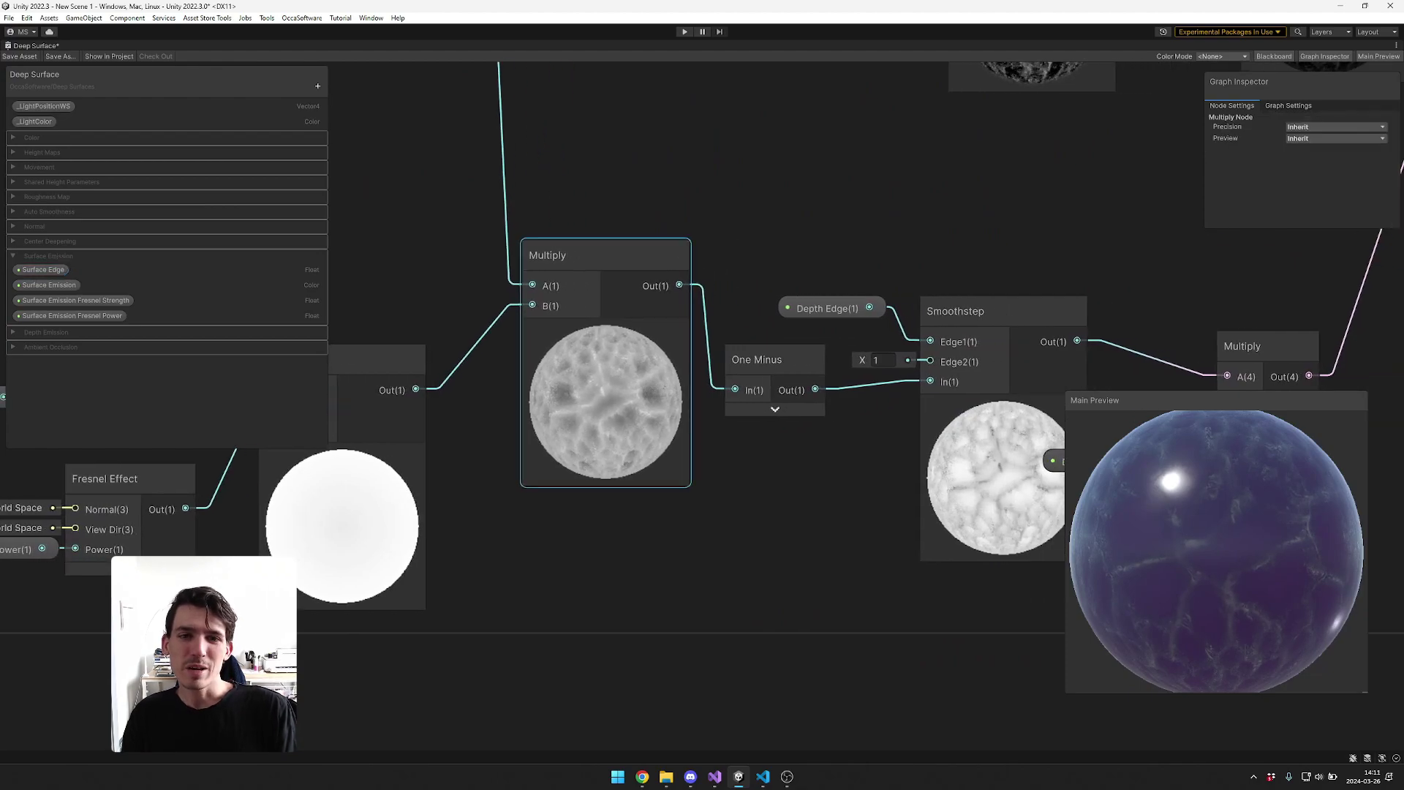
scroll(644, 264, "down", 2)
middle_click_drag(645, 263, 651, 448)
left_click(683, 190)
- Check the depth branch's One Minus preview and expand the preview of the Multiply node fed by Depth Emission
left_click(750, 557)
middle_click_drag(750, 557, 629, 486)
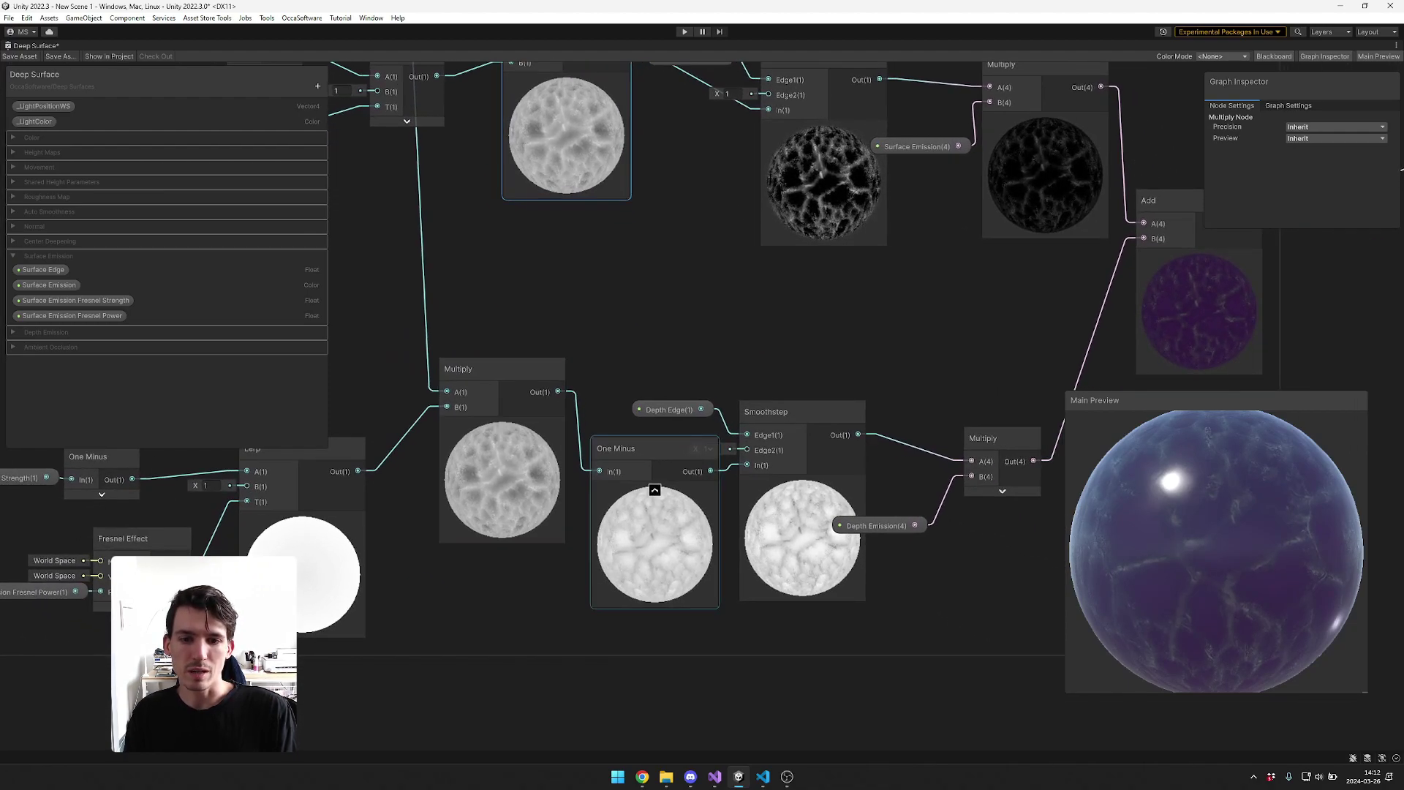
left_click(655, 490)
middle_click_drag(802, 483, 721, 439)
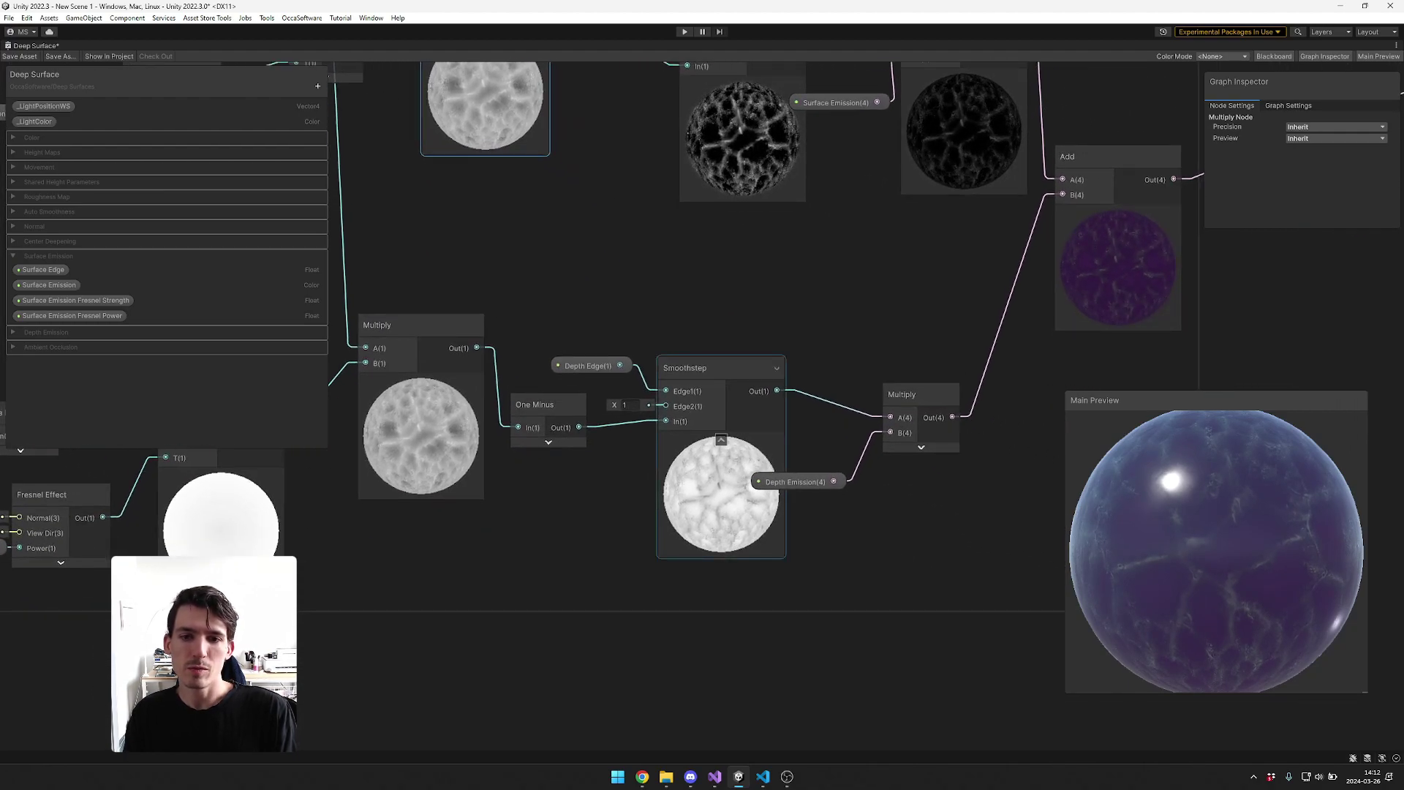
left_click(922, 447)
middle_click_drag(922, 447, 837, 442)
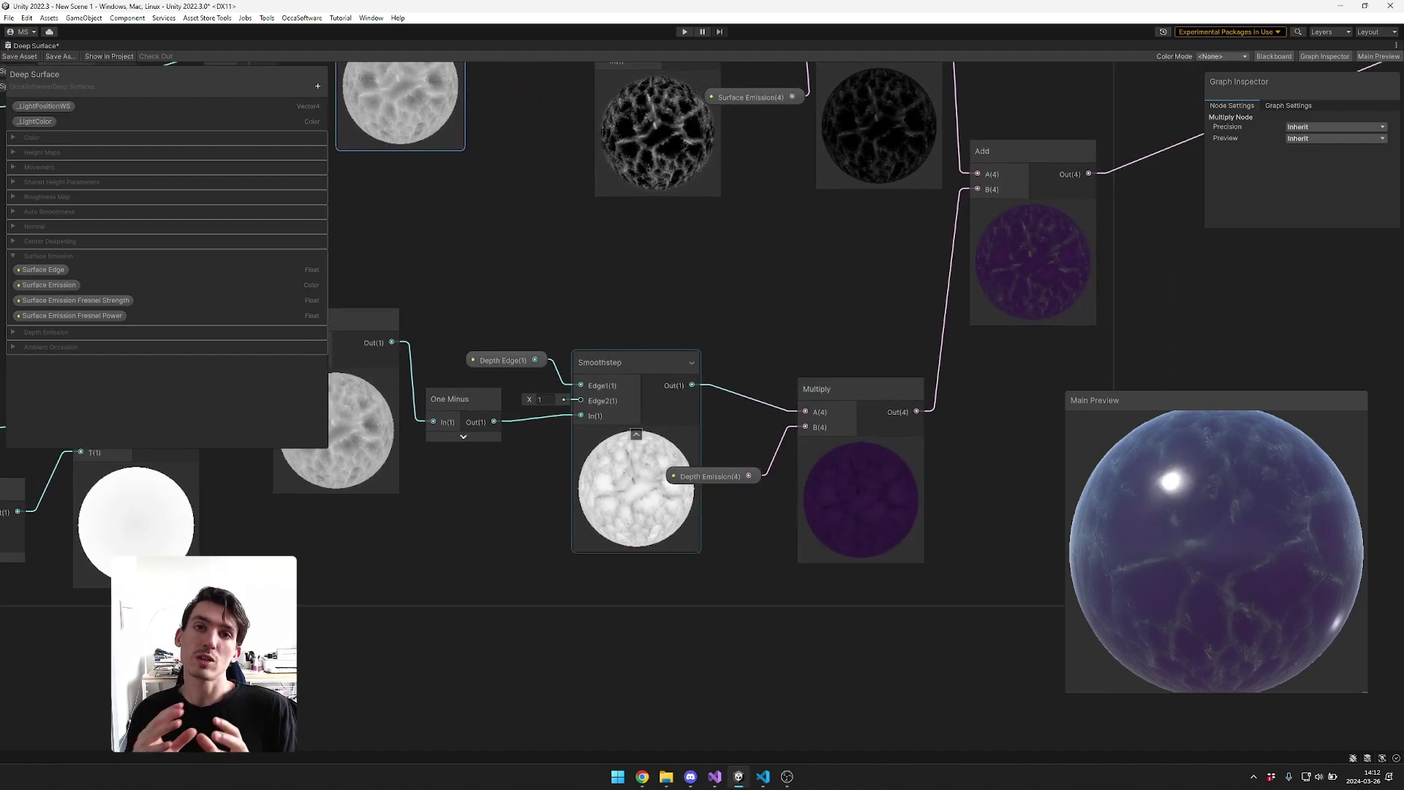
- Review how the surface and depth emission branches combine in the Emission group's Add node
middle_click_drag(651, 282, 668, 305)
left_click(677, 157)
left_click(653, 462)
left_click(622, 351)
scroll(542, 359, "down", 5)
middle_click_drag(622, 351, 450, 416)
- Trace the emission result through the Blend Lighting + Emission group to the Fragment block's Emission input
left_click(680, 384)
scroll(682, 386, "up", 3)
middle_click_drag(682, 385, 350, 501)
left_click(739, 281)
middle_click_drag(624, 168, 712, 313)
left_click_drag(712, 313, 904, 504)
scroll(904, 505, "down", 4)
middle_click_drag(904, 505, 1013, 528)
left_click(681, 299)
middle_click_drag(1033, 447, 335, 489)
scroll(607, 461, "up", 4)
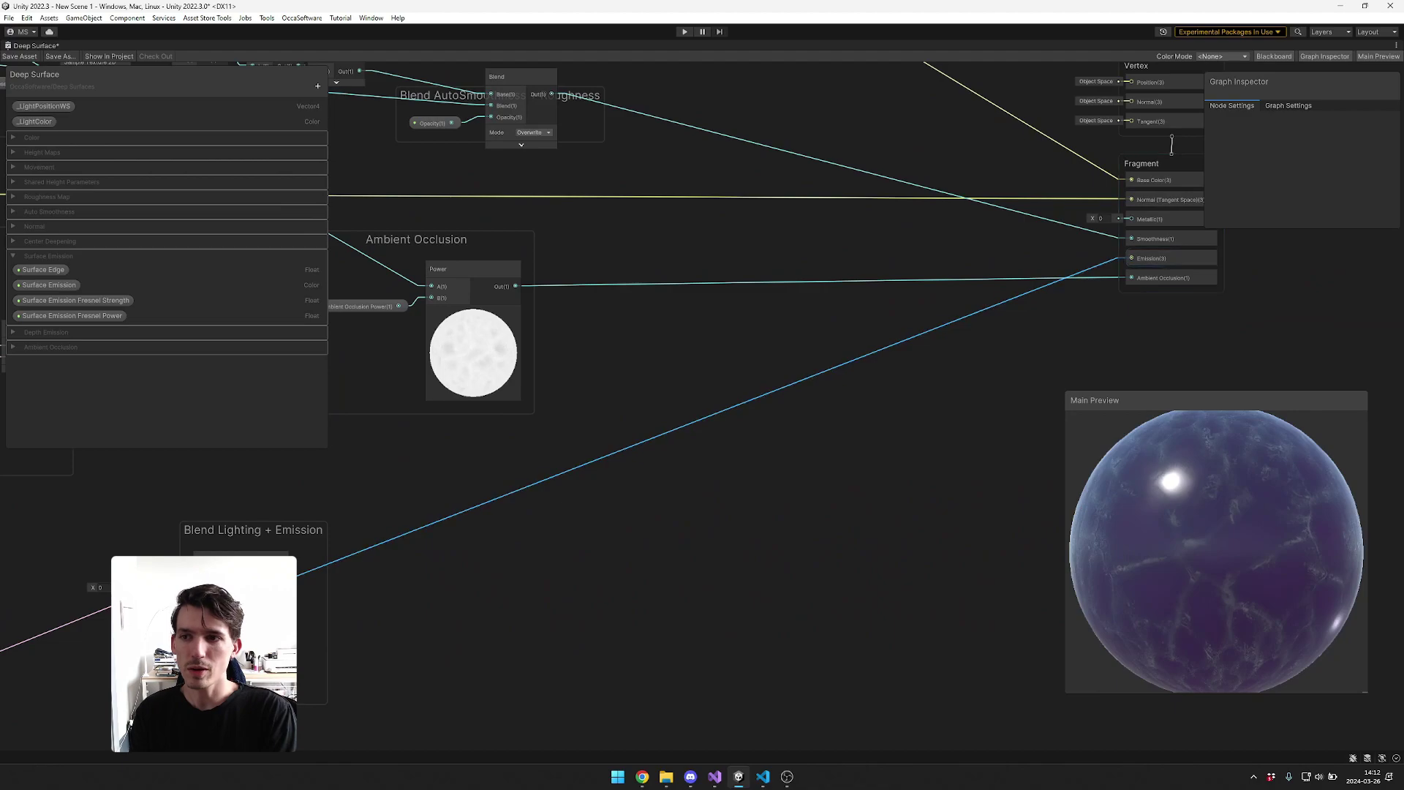
- Examine the Ambient Occlusion group's Power node and the settings of its Ambient Occlusion Power property
scroll(1265, 356, "down", 3)
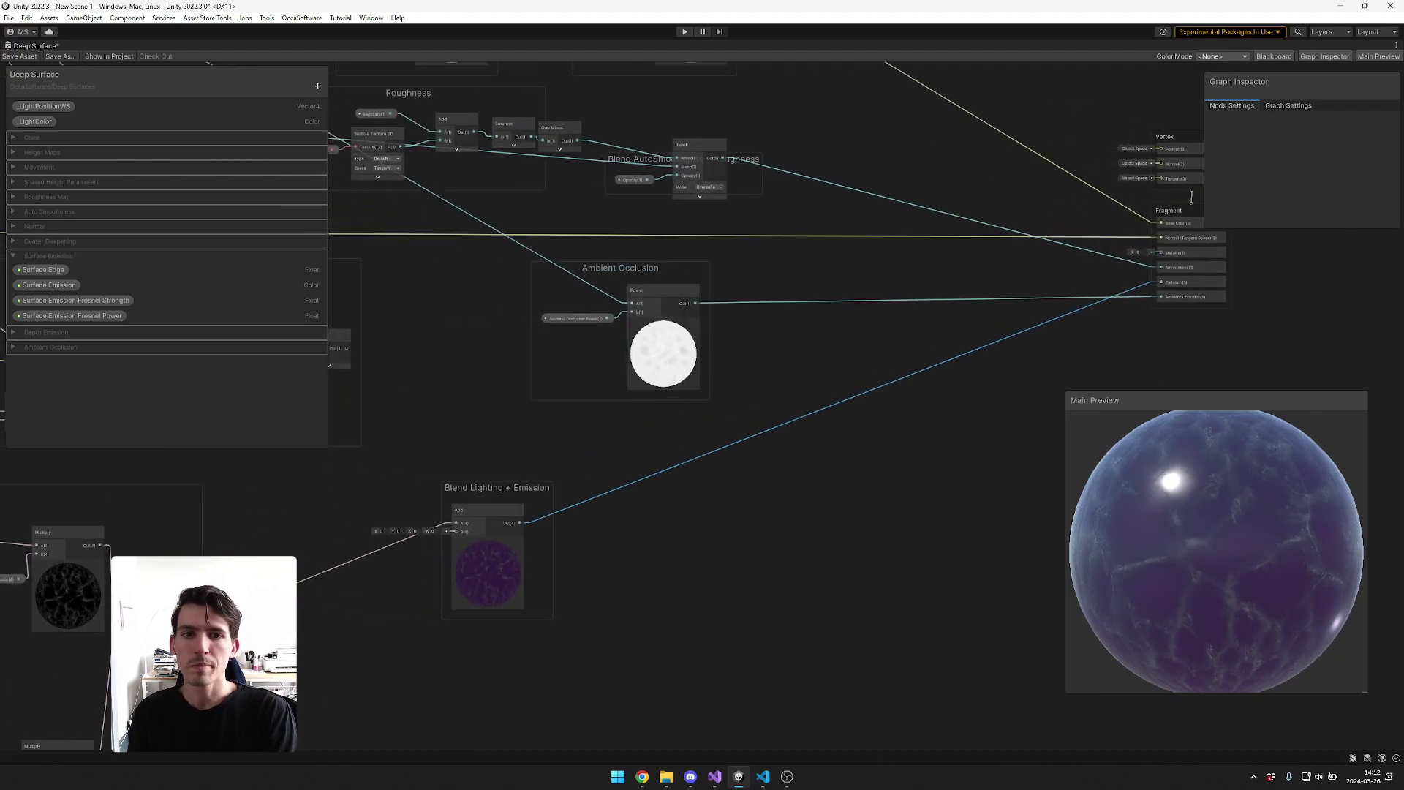
left_click(620, 269)
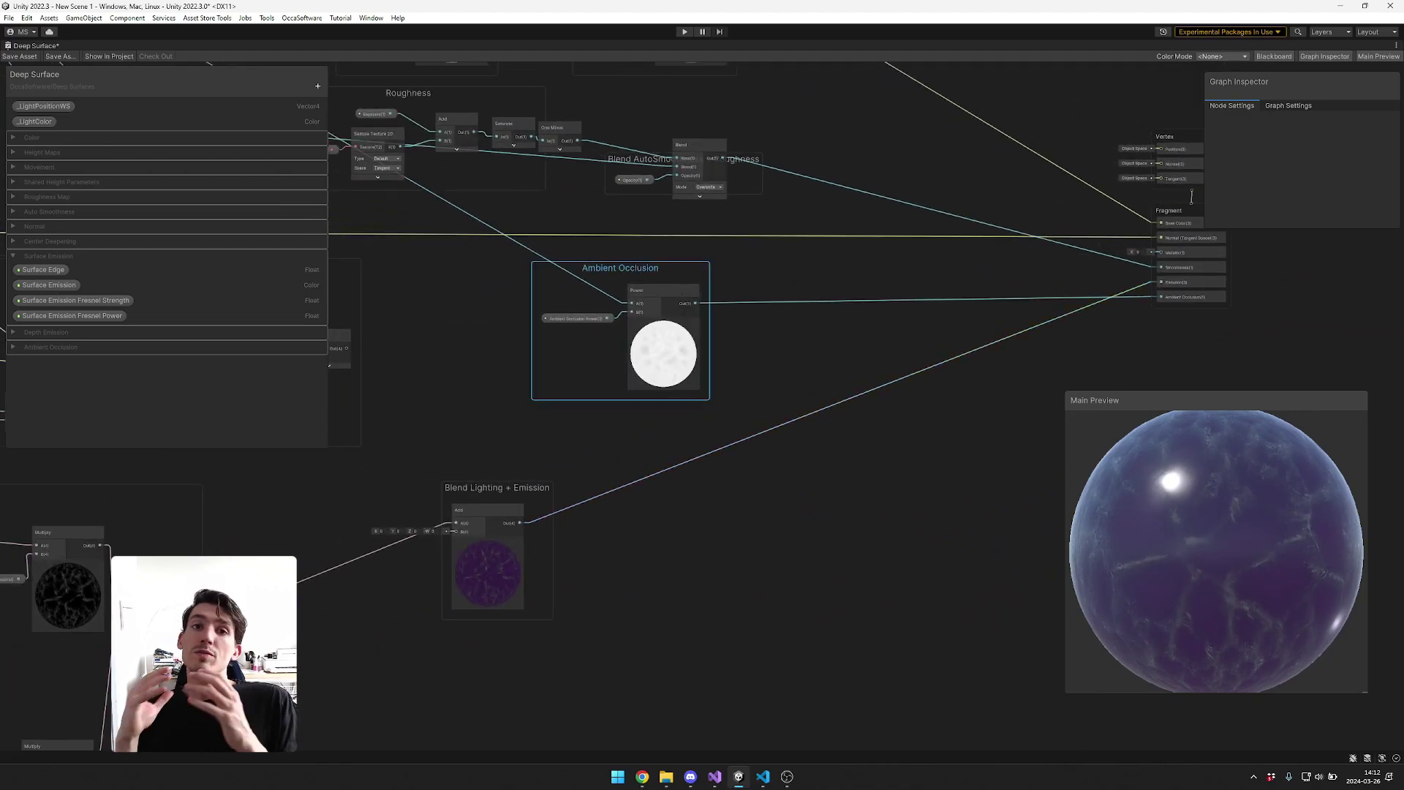
scroll(640, 270, "up", 5)
left_click(515, 368)
left_click(659, 312)
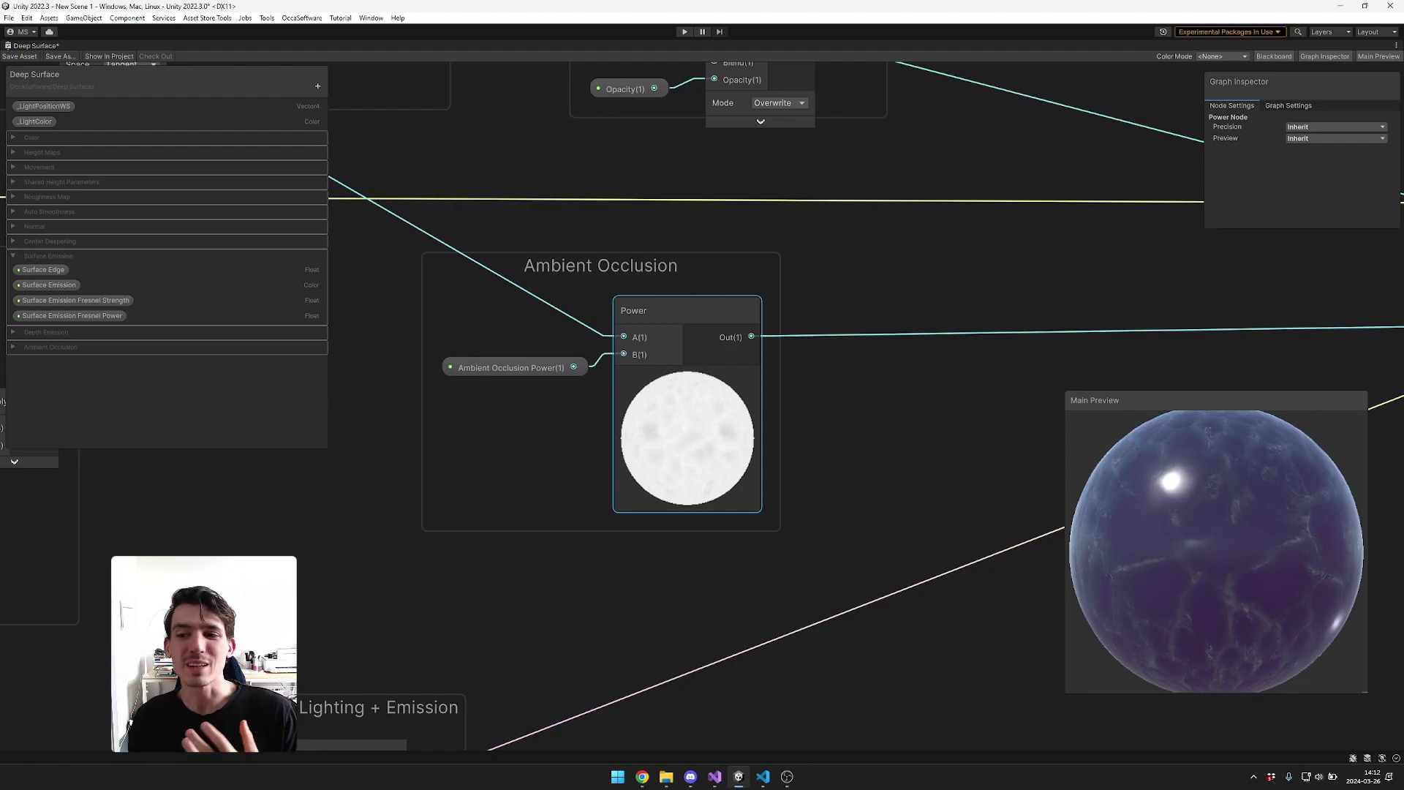
left_click(511, 368)
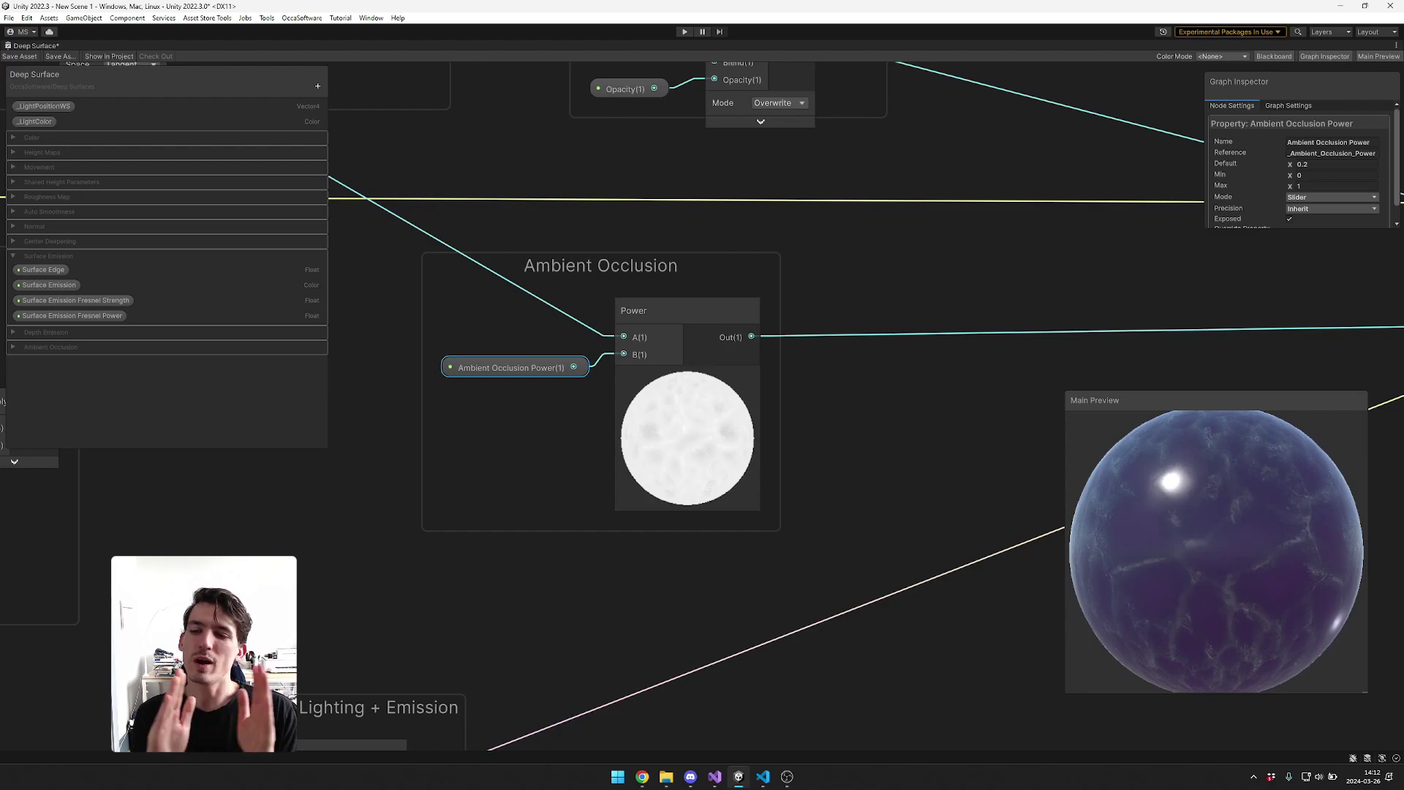
- Trace the smoothness inputs back through the Blend AutoSmoothness + Roughness group and the nodes of the Roughness group
middle_click_drag(738, 296, 823, 399)
scroll(783, 355, "down", 1)
left_click_drag(842, 153, 852, 209)
left_click_drag(853, 210, 857, 152)
scroll(820, 196, "down", 2)
middle_click_drag(622, 140, 849, 223)
mouse_move(850, 223)
left_mouse_down()
mouse_move(812, 223)
mouse_move(859, 222)
left_mouse_up()
left_click_drag(778, 217, 776, 220)
left_click_drag(703, 211, 705, 208)
middle_click_drag(659, 212, 796, 242)
left_click_drag(739, 260, 750, 263)
left_click_drag(604, 311, 708, 268)
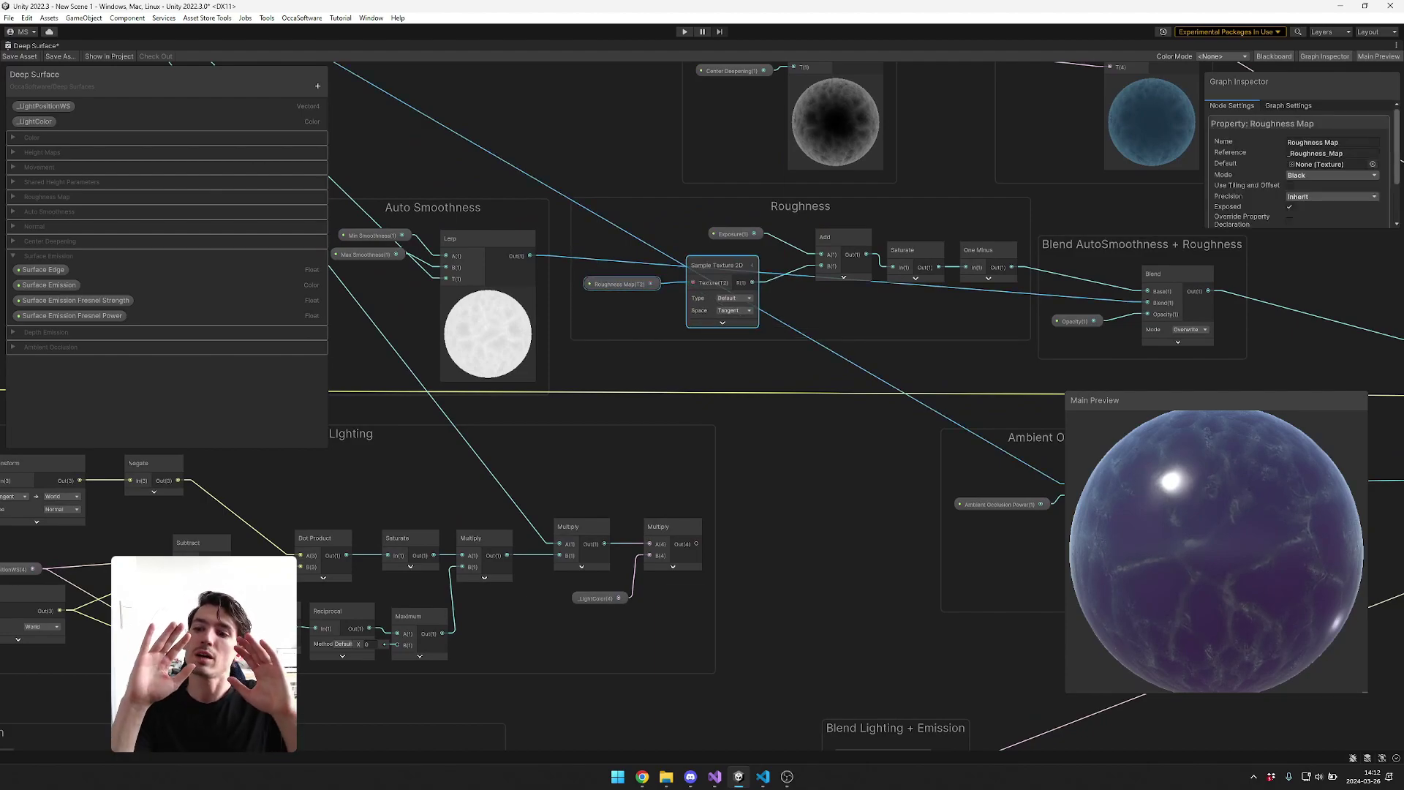
- Examine how the Auto Smoothness group feeds Min Smoothness and Max Smoothness into its Lerp node
middle_click_drag(636, 241, 768, 290)
left_click_drag(564, 256, 572, 226)
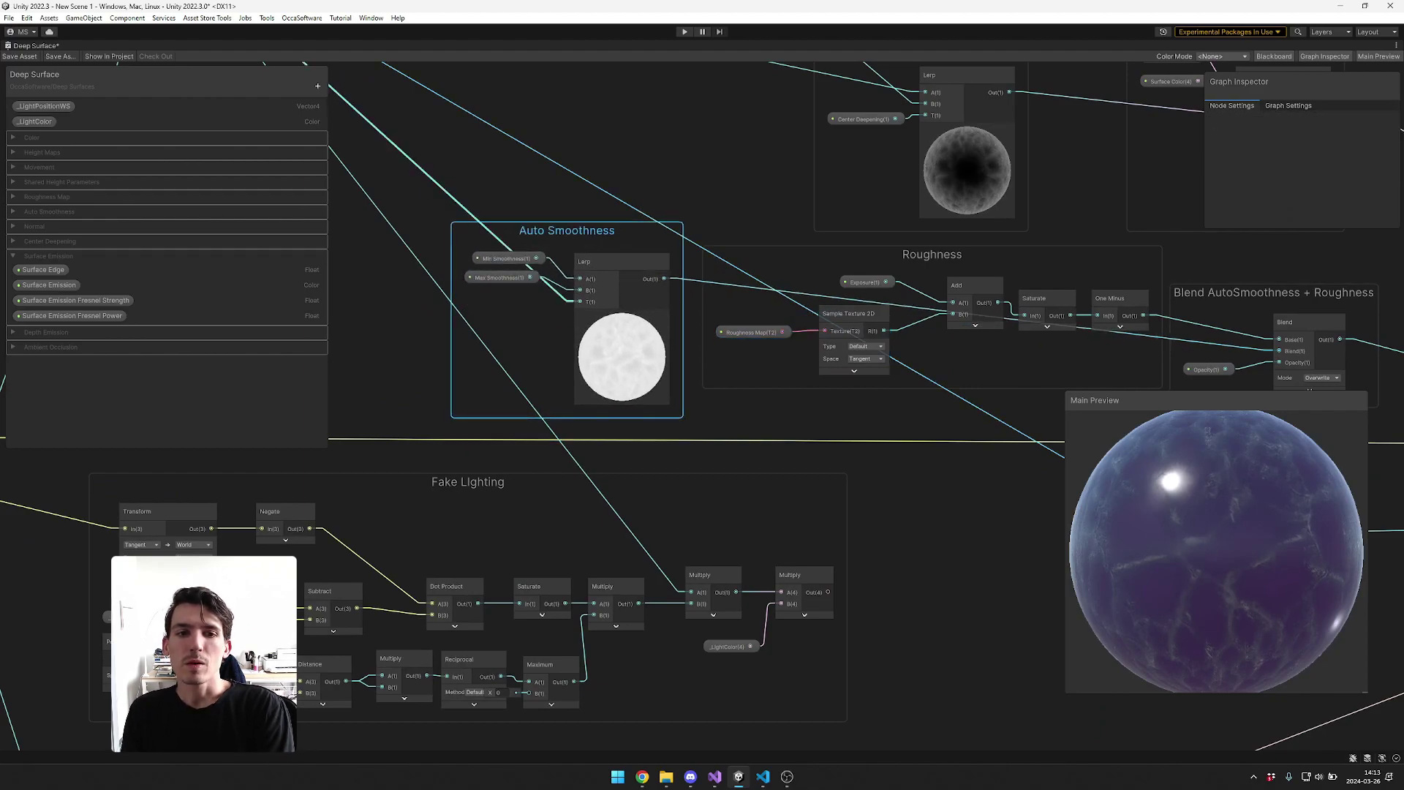
scroll(513, 270, "up", 3)
left_click(501, 243)
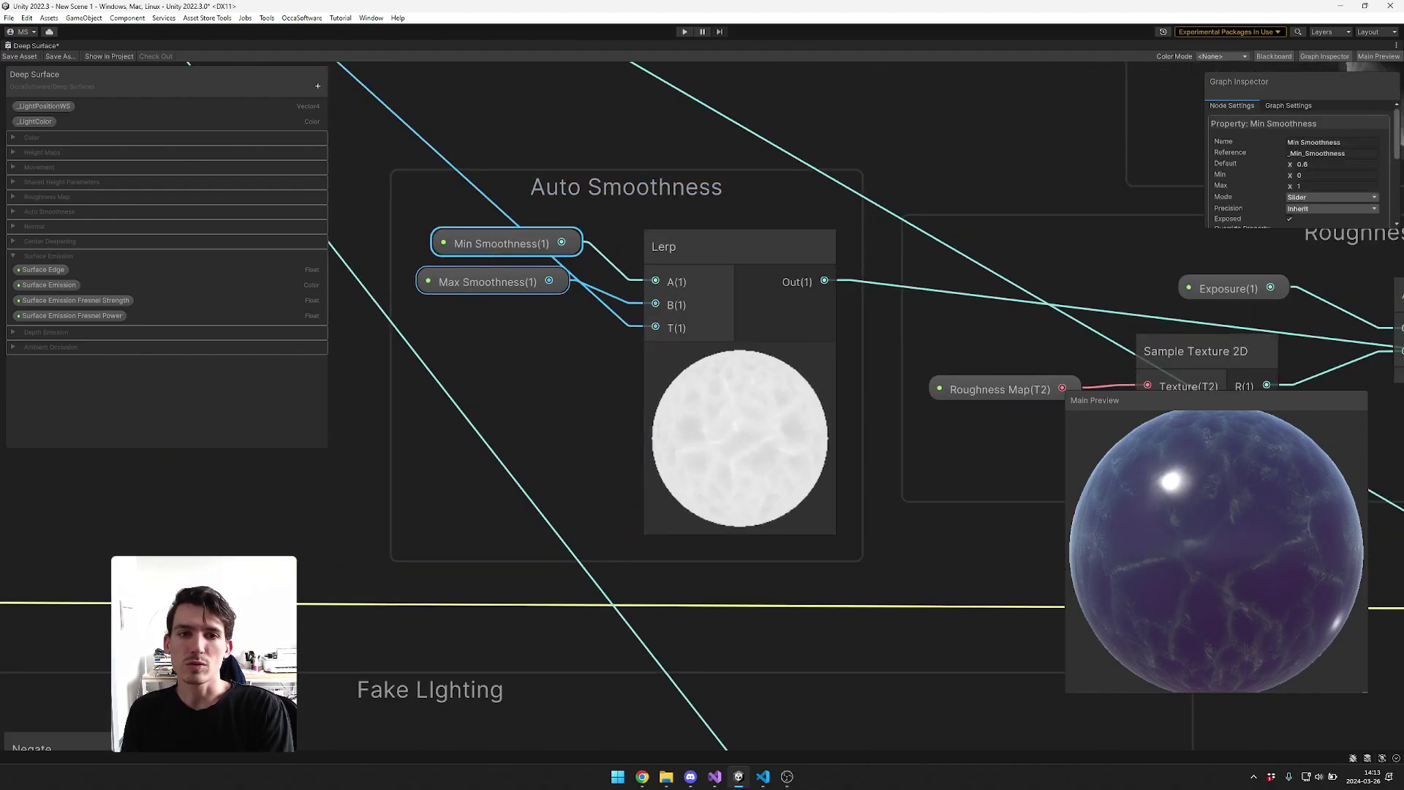
middle_click_drag(607, 439, 415, 426)
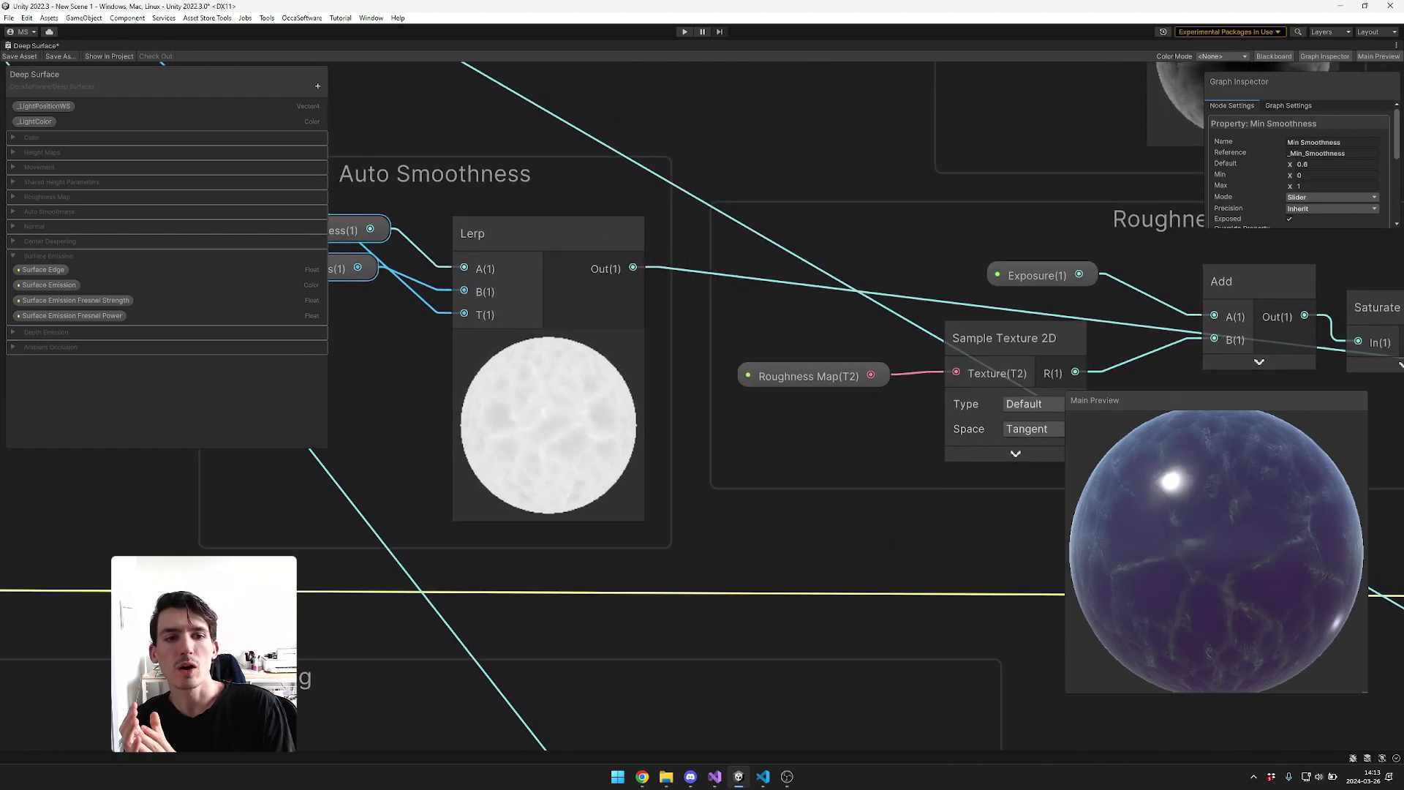
middle_click_drag(415, 425, 542, 416)
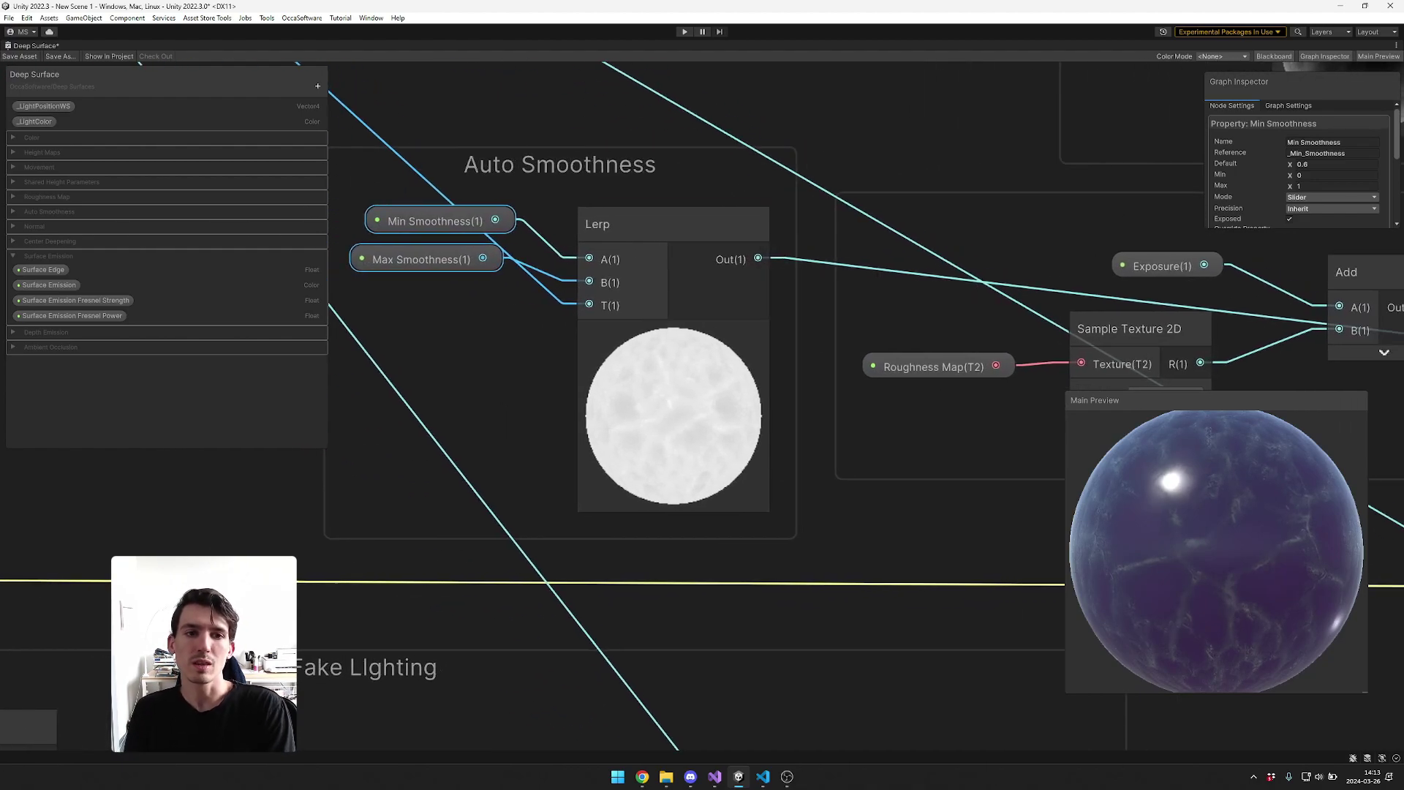
middle_click_drag(666, 342, 473, 336)
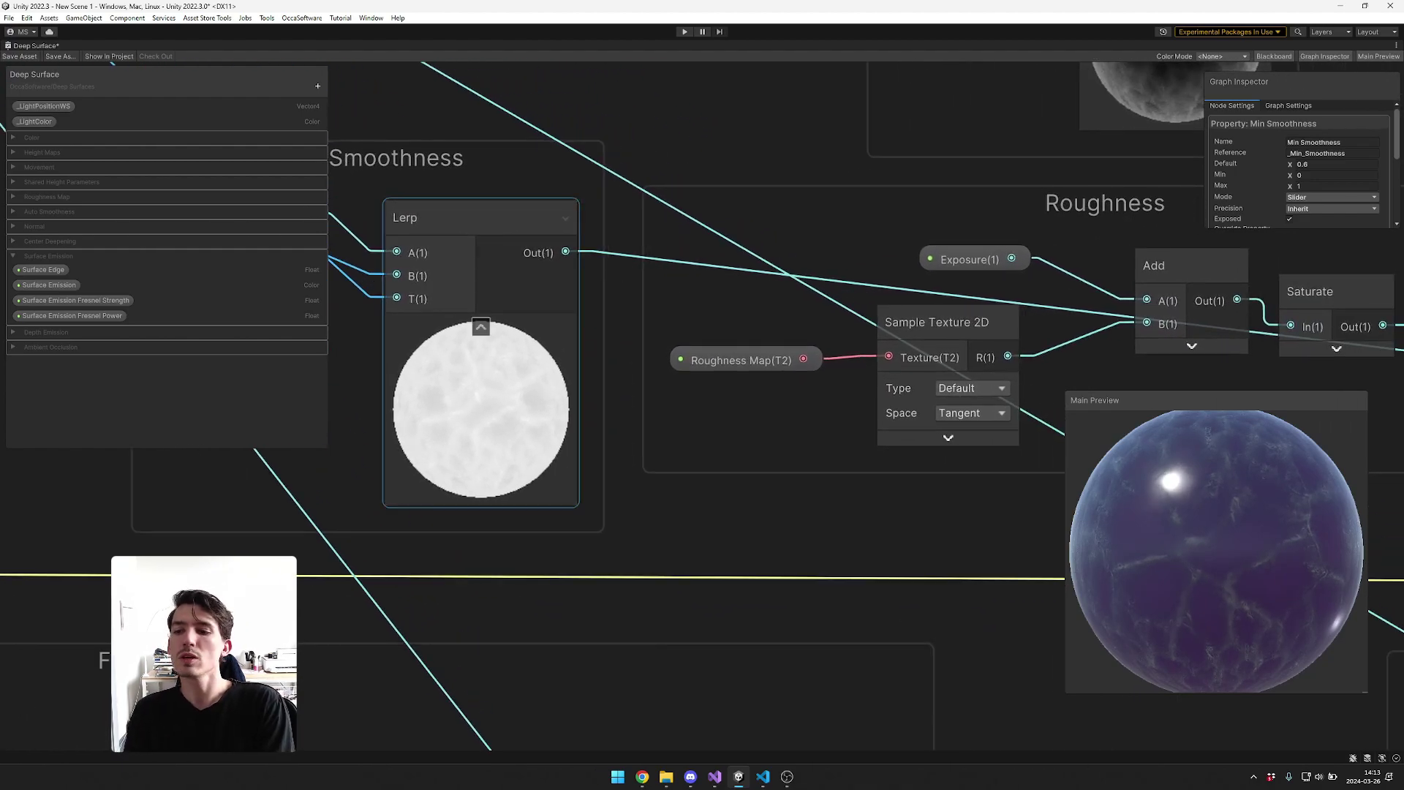
- Review the Roughness group's Roughness Map, Sample Texture 2D node and Exposure property
middle_click_drag(834, 432, 600, 439)
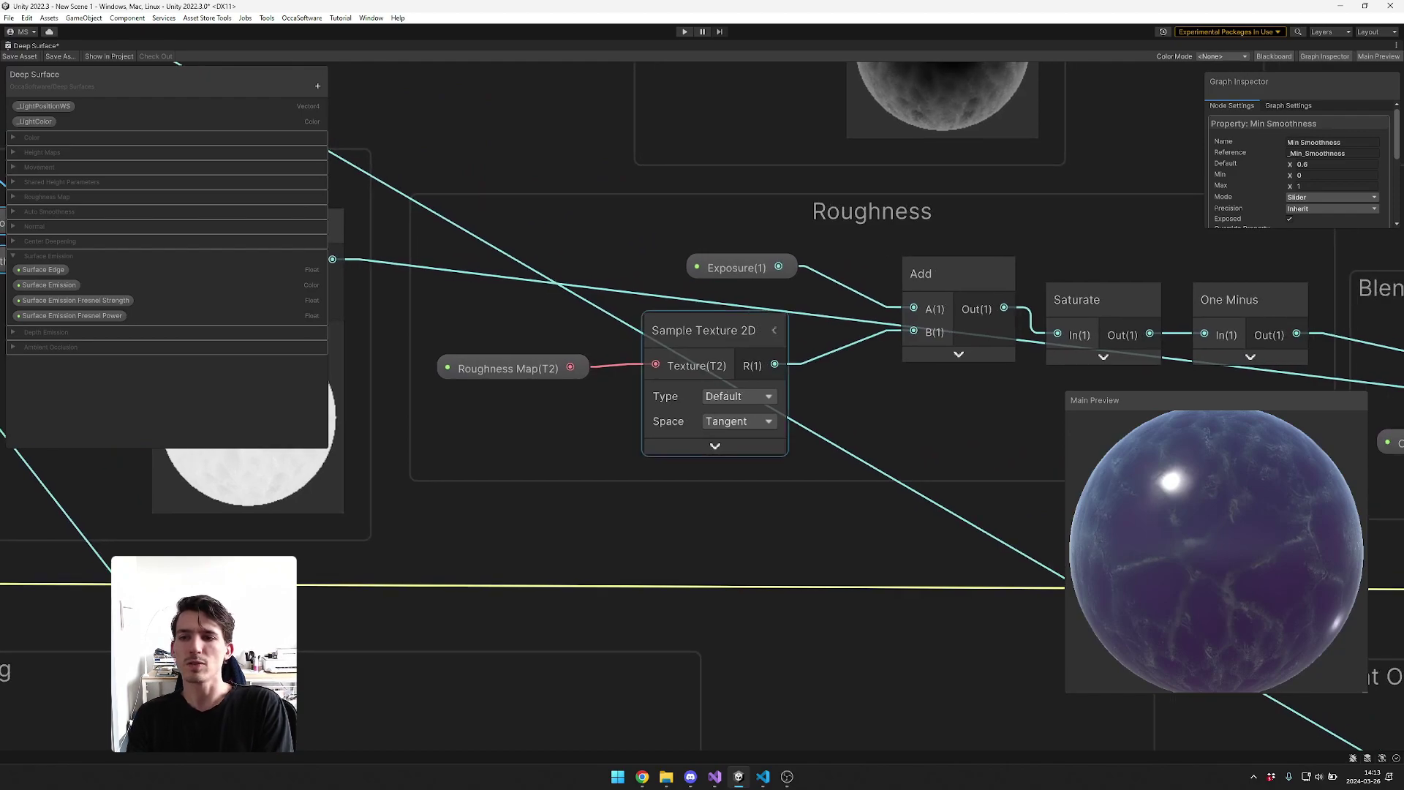
left_click_drag(704, 333, 693, 333)
left_click_drag(524, 372, 562, 364)
middle_click_drag(706, 366, 553, 382)
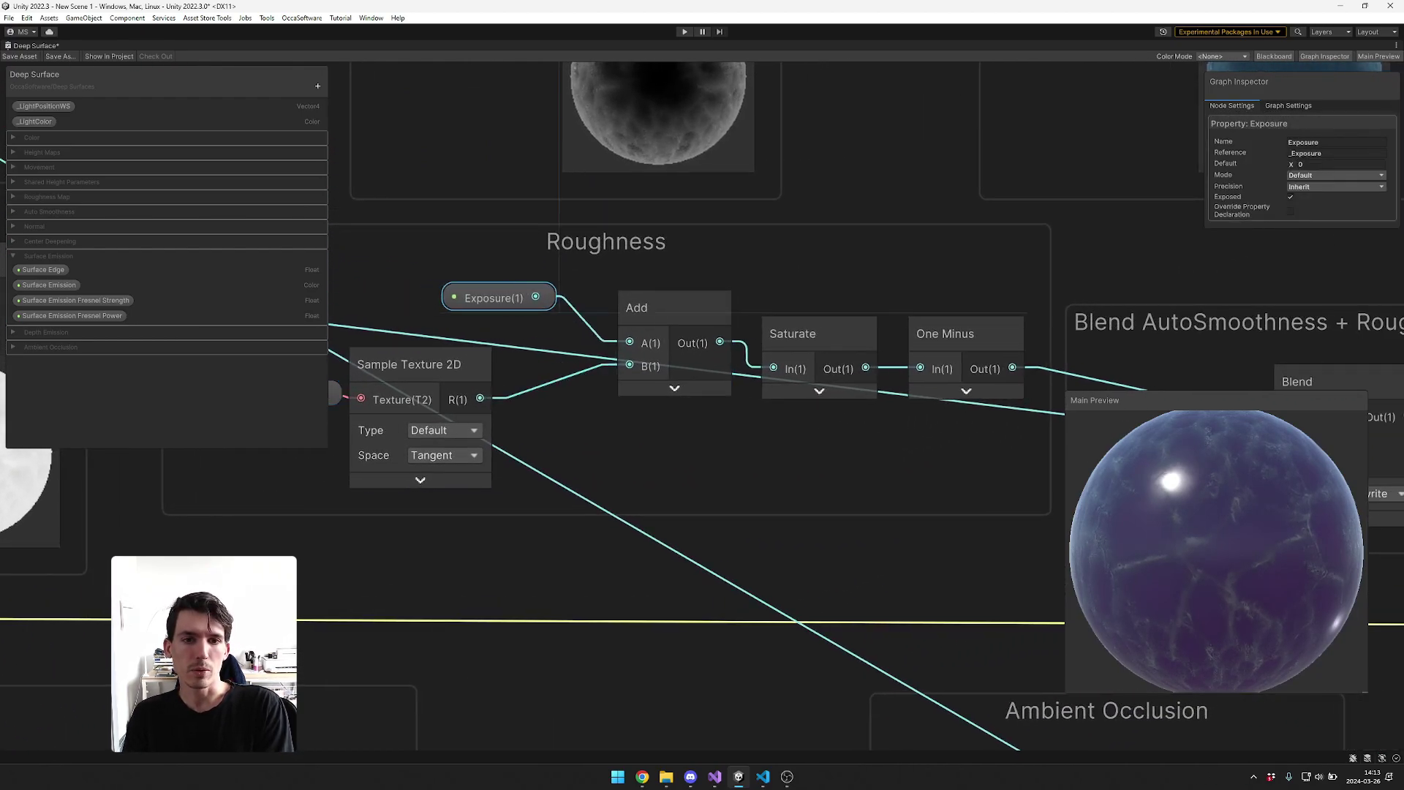
- Move the Exposure property node closer to the Add node in the Roughness group and clear the selection
left_click_drag(501, 298, 539, 305)
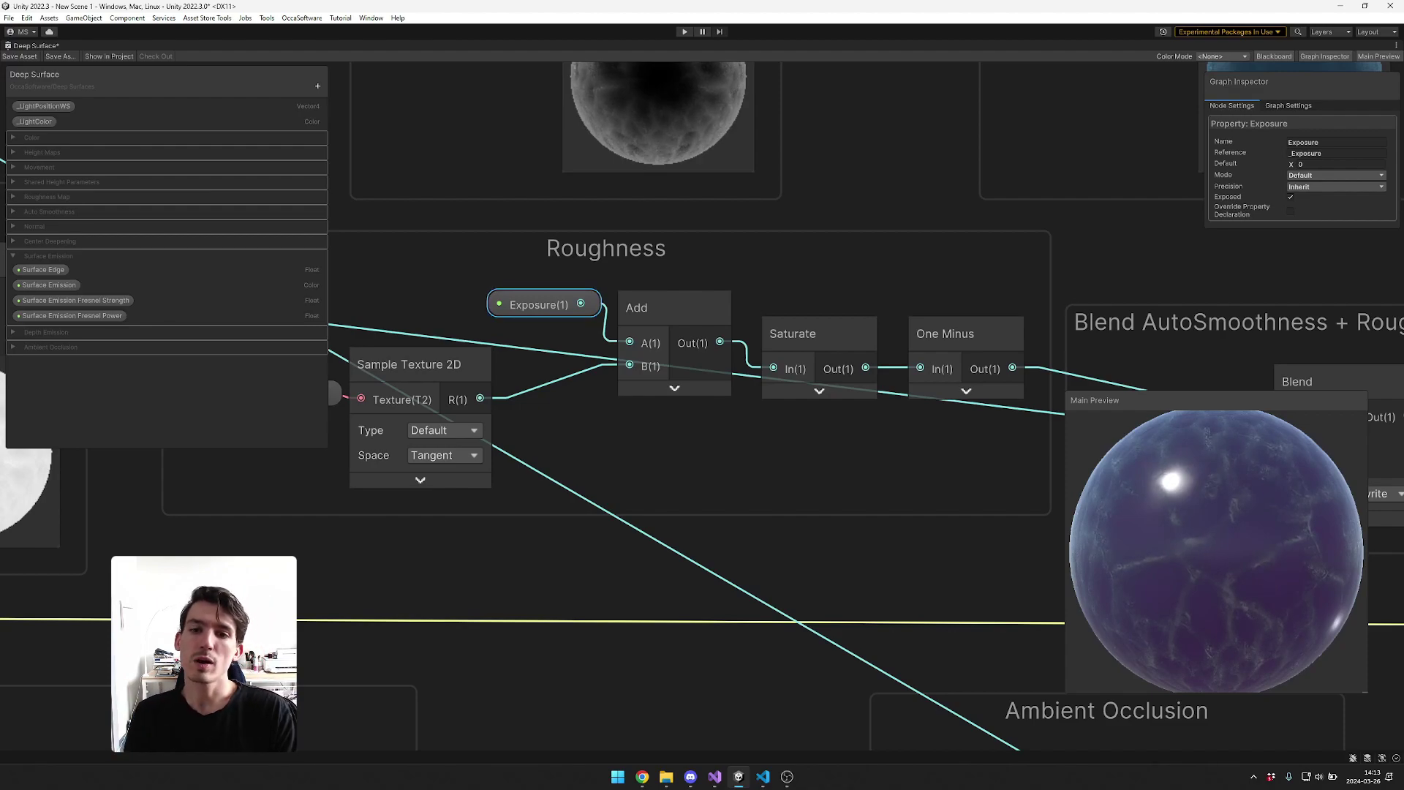
key("Escape")
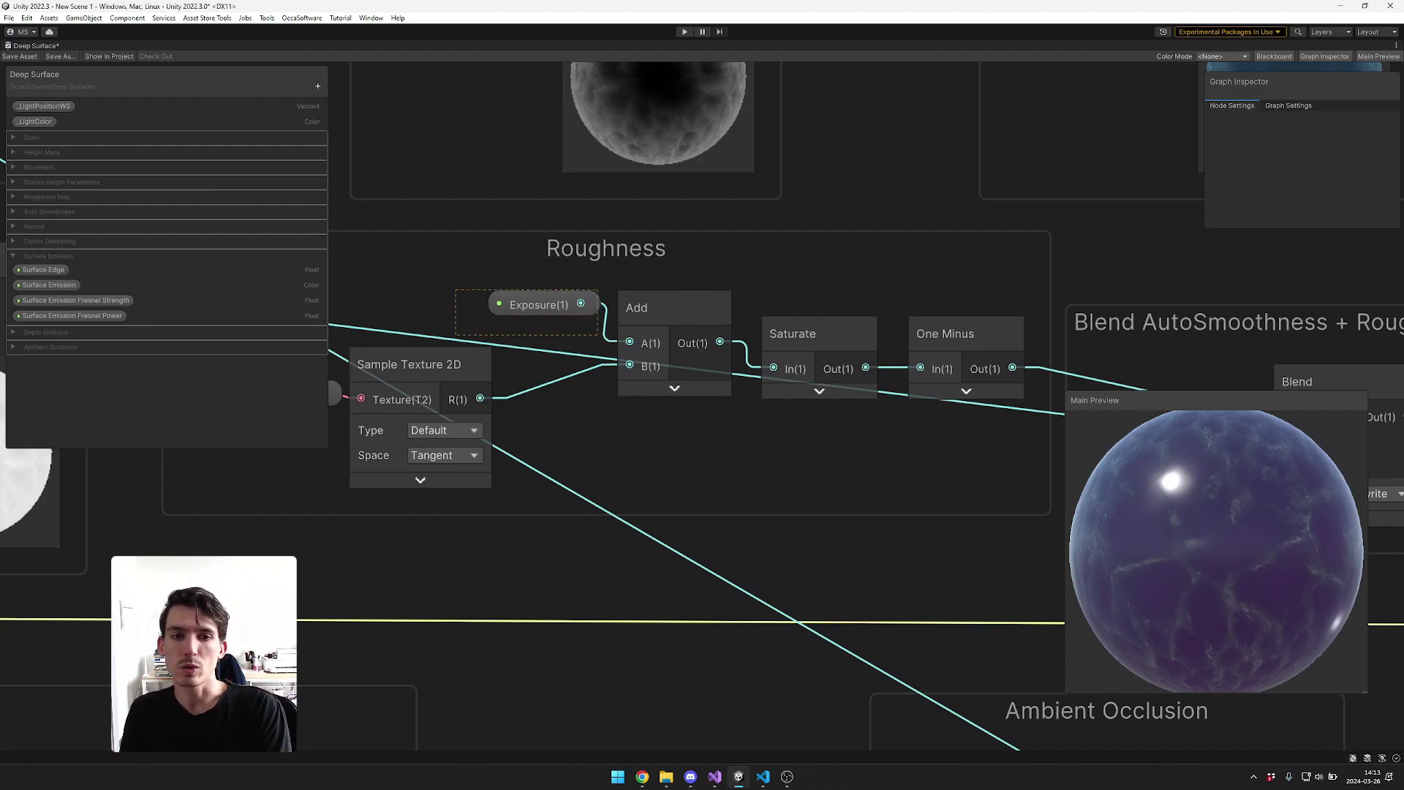
left_click_drag(599, 335, 601, 337)
left_click(556, 410)
- Follow the roughness value through the Add, Saturate and One Minus nodes into the Blend AutoSmoothness + Roughness group
middle_click_drag(819, 454, 668, 444)
left_click_drag(668, 324, 669, 298)
left_click_drag(816, 324, 809, 298)
middle_click_drag(809, 298, 477, 271)
left_click_drag(648, 286, 643, 281)
middle_click_drag(643, 281, 539, 256)
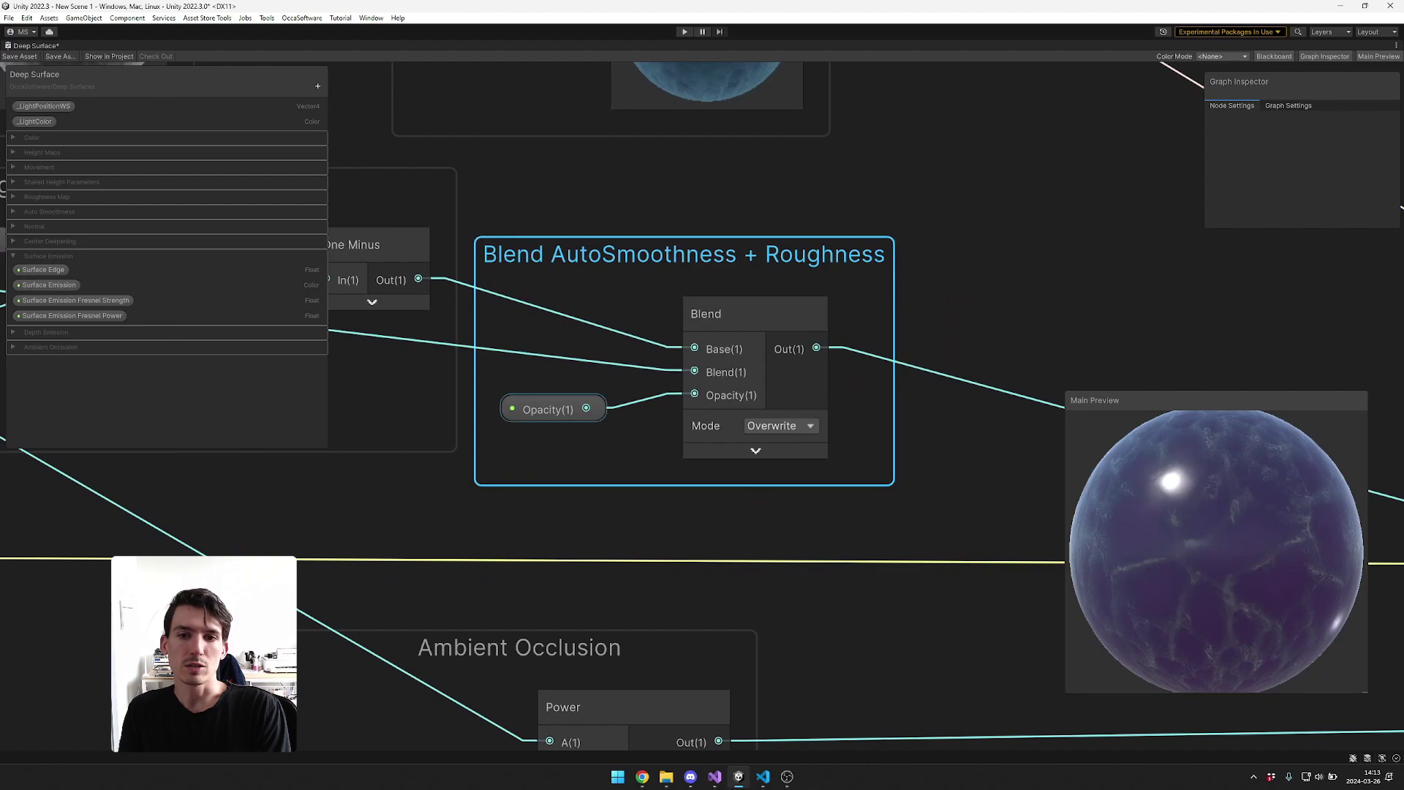
- Examine how Opacity blends the One Minus and Auto Smoothness results, and follow the Blend output towards the Fragment block
left_click_drag(554, 409, 552, 408)
left_click(538, 362)
middle_click_drag(490, 294, 642, 321)
left_click(528, 275)
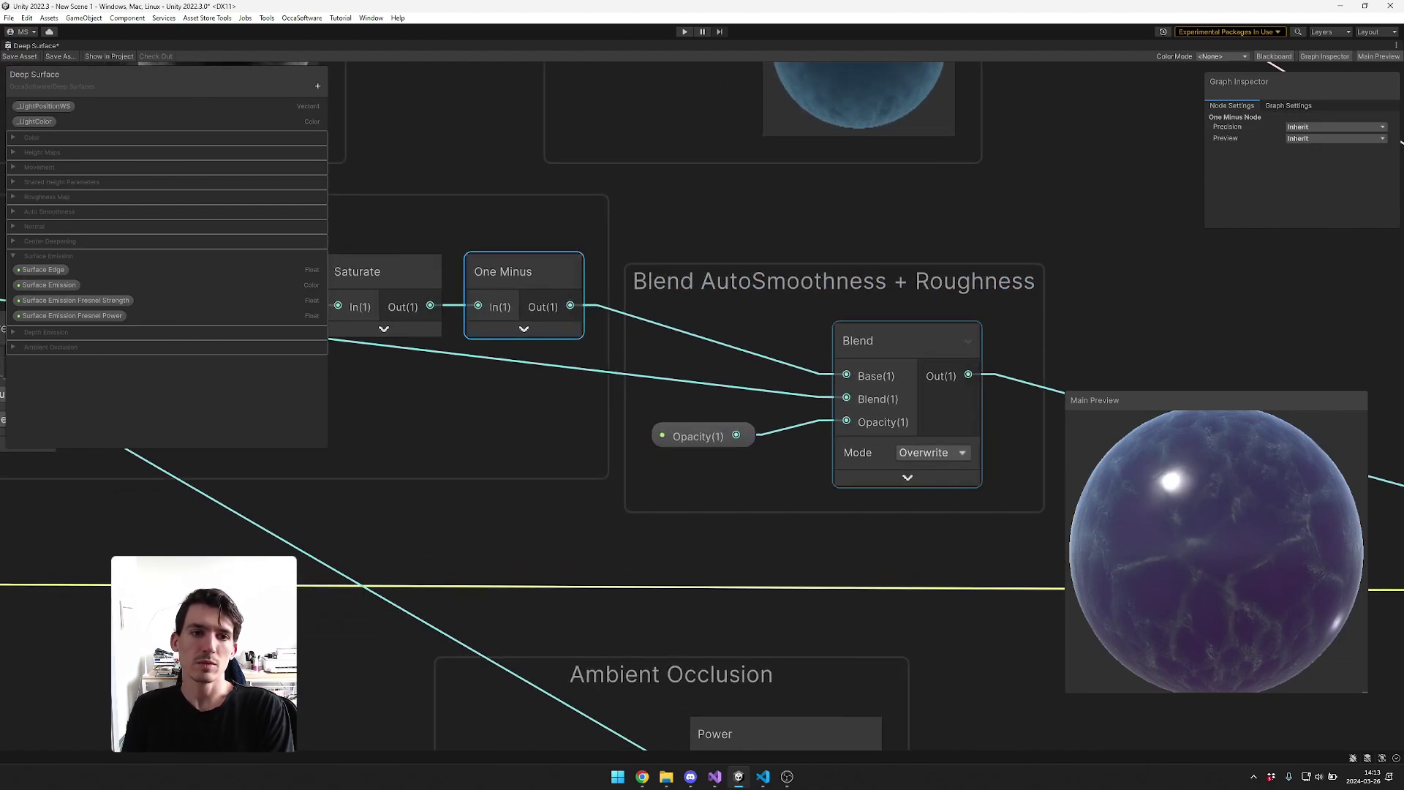
left_click(786, 393)
left_click(706, 437)
middle_click_drag(731, 431, 654, 334)
scroll(473, 366, "down", 4)
left_click(600, 321)
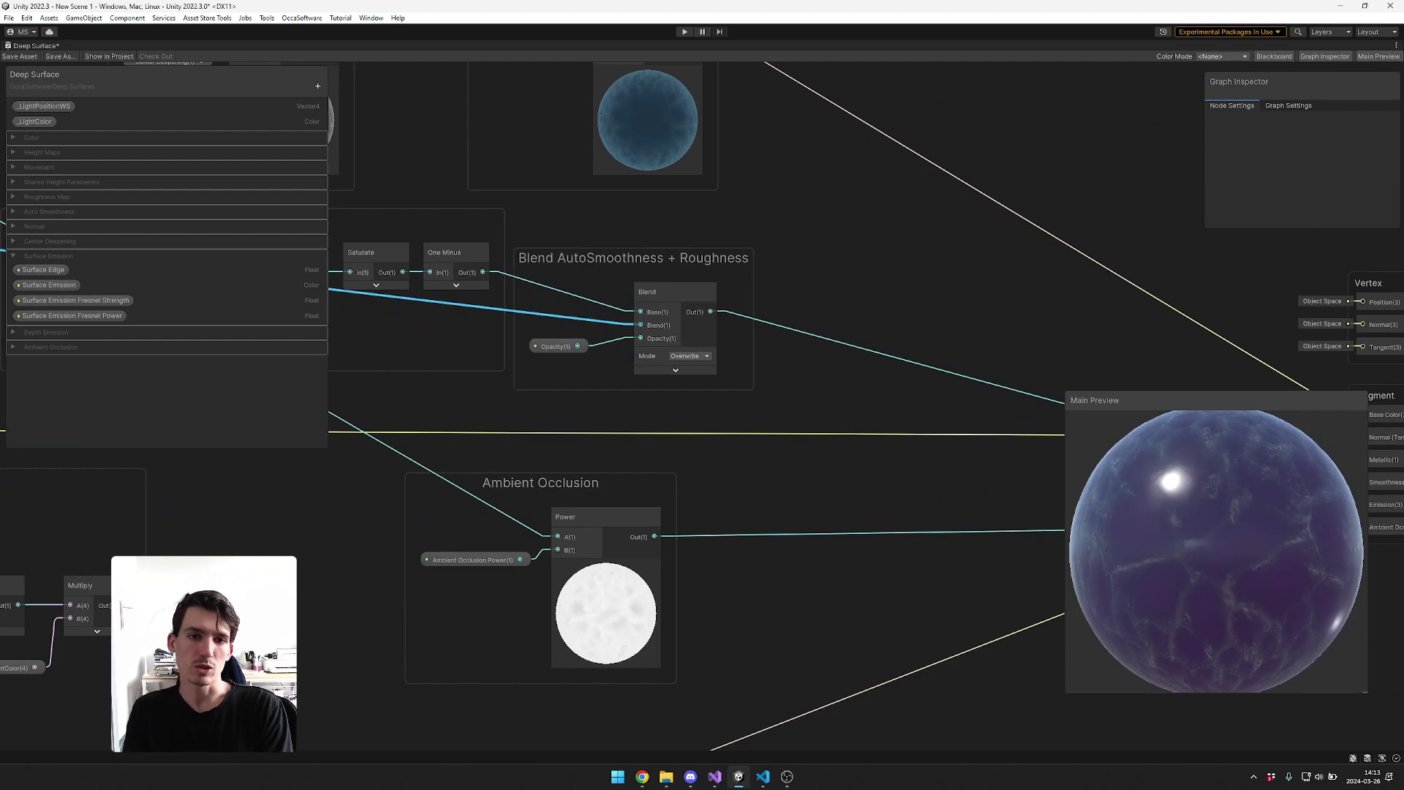
middle_click_drag(914, 453, 458, 353)
left_click(849, 369)
- Review the Normal Map group's texture sampling and Normal Strength nodes and how the Base Height Map feeds them
scroll(561, 350, "down", 2)
middle_click_drag(560, 349, 1192, 396)
middle_click_drag(571, 380, 1025, 380)
middle_click_drag(454, 380, 1060, 379)
middle_click_drag(523, 397, 731, 380)
scroll(732, 380, "up", 3)
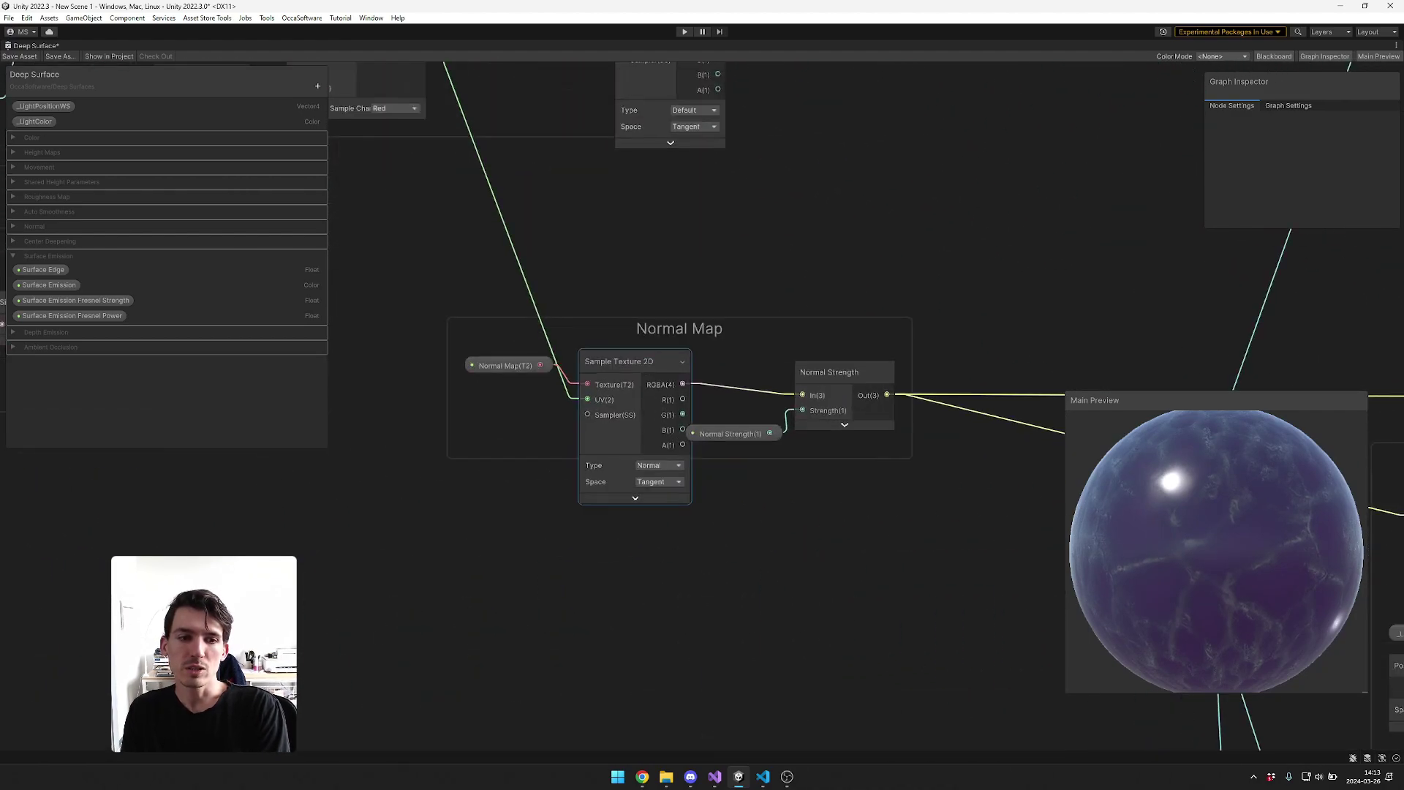
left_click_drag(731, 433, 732, 428)
left_click_drag(637, 362, 627, 363)
left_click_drag(627, 363, 627, 356)
middle_click_drag(627, 356, 754, 383)
left_click(798, 297)
left_click(805, 344)
scroll(801, 253, "down", 3)
middle_click_drag(801, 252, 860, 417)
scroll(876, 365, "down", 3)
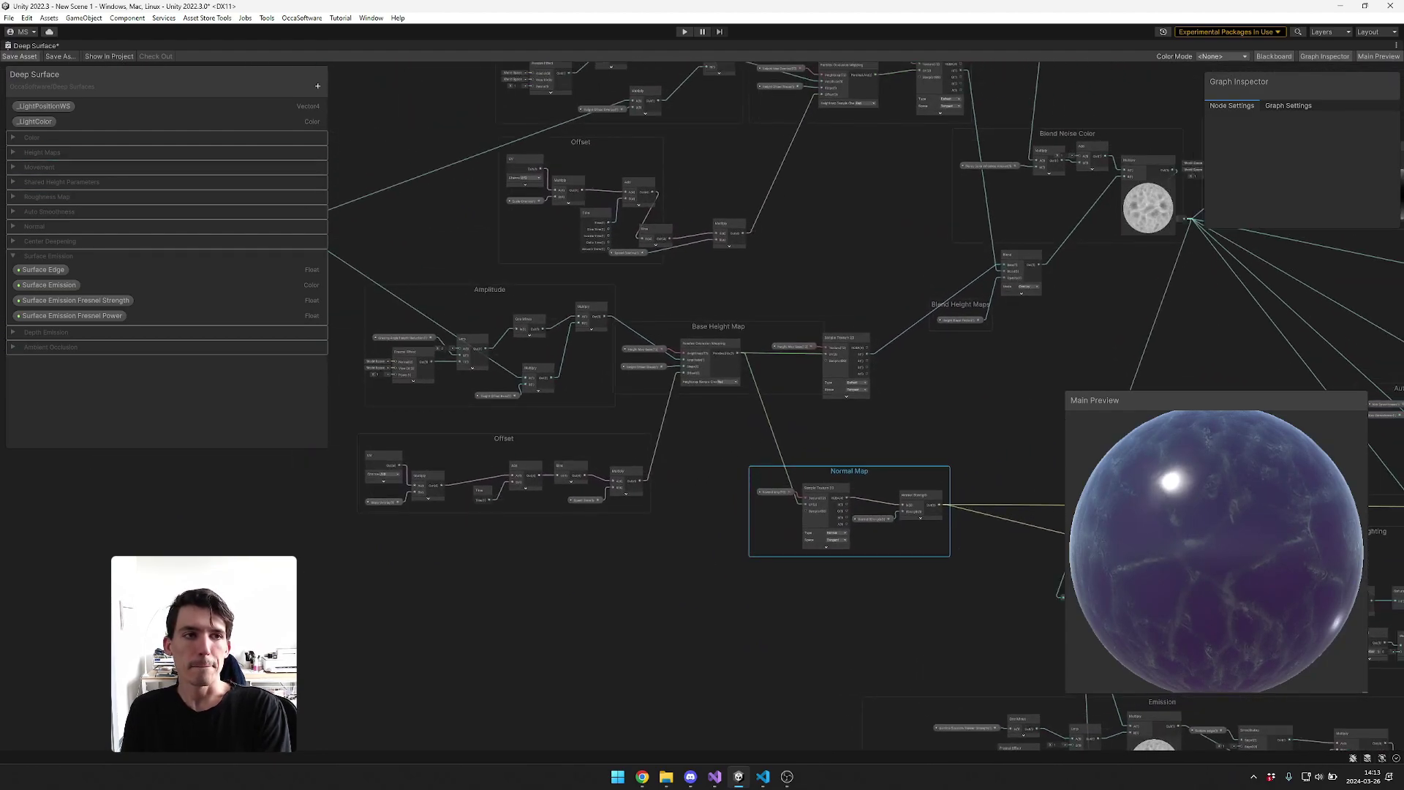
- Save the Deep Surface graph and return to the unmaximized editor layout with the Game view showing
right_click(44, 45)
left_click(73, 53)
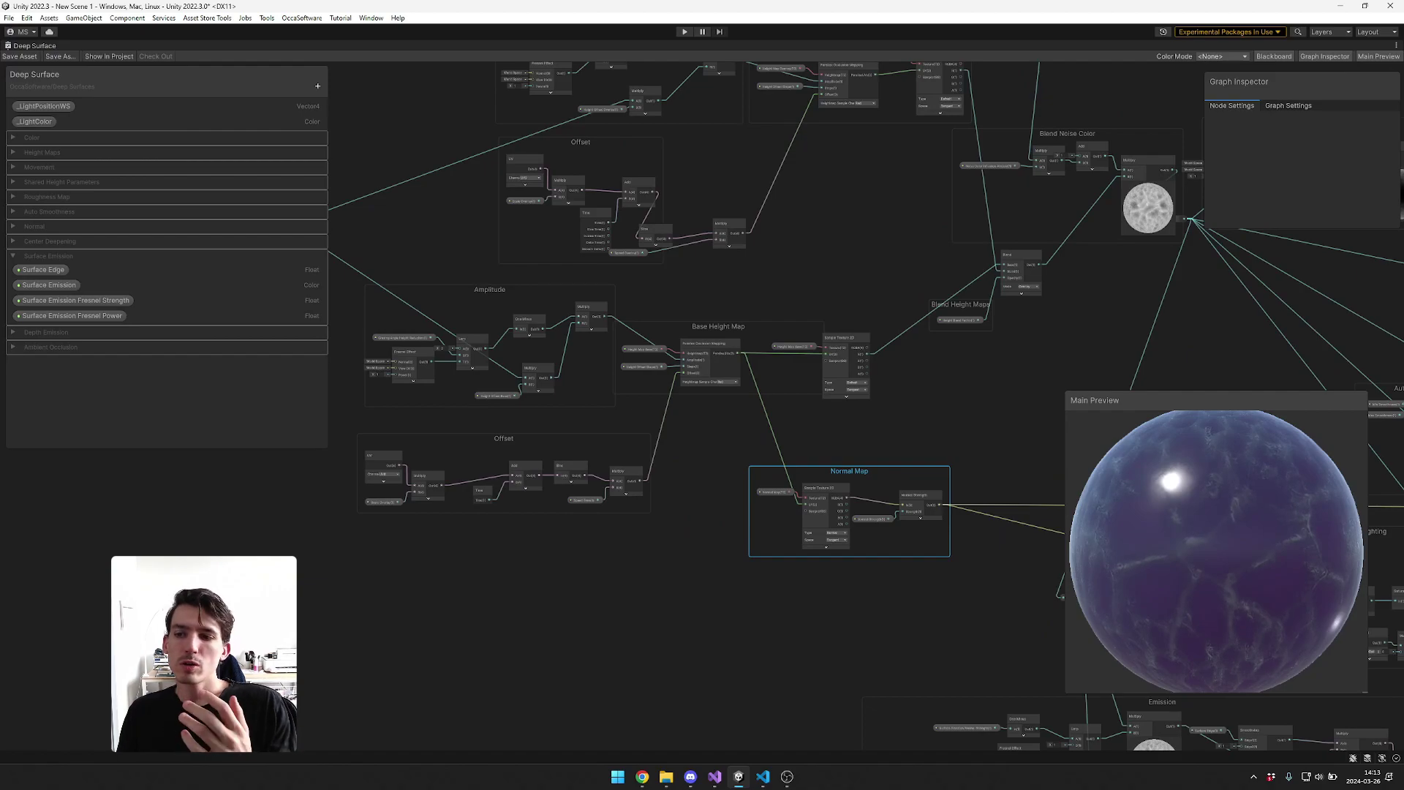
right_click(45, 47)
left_click(81, 55)
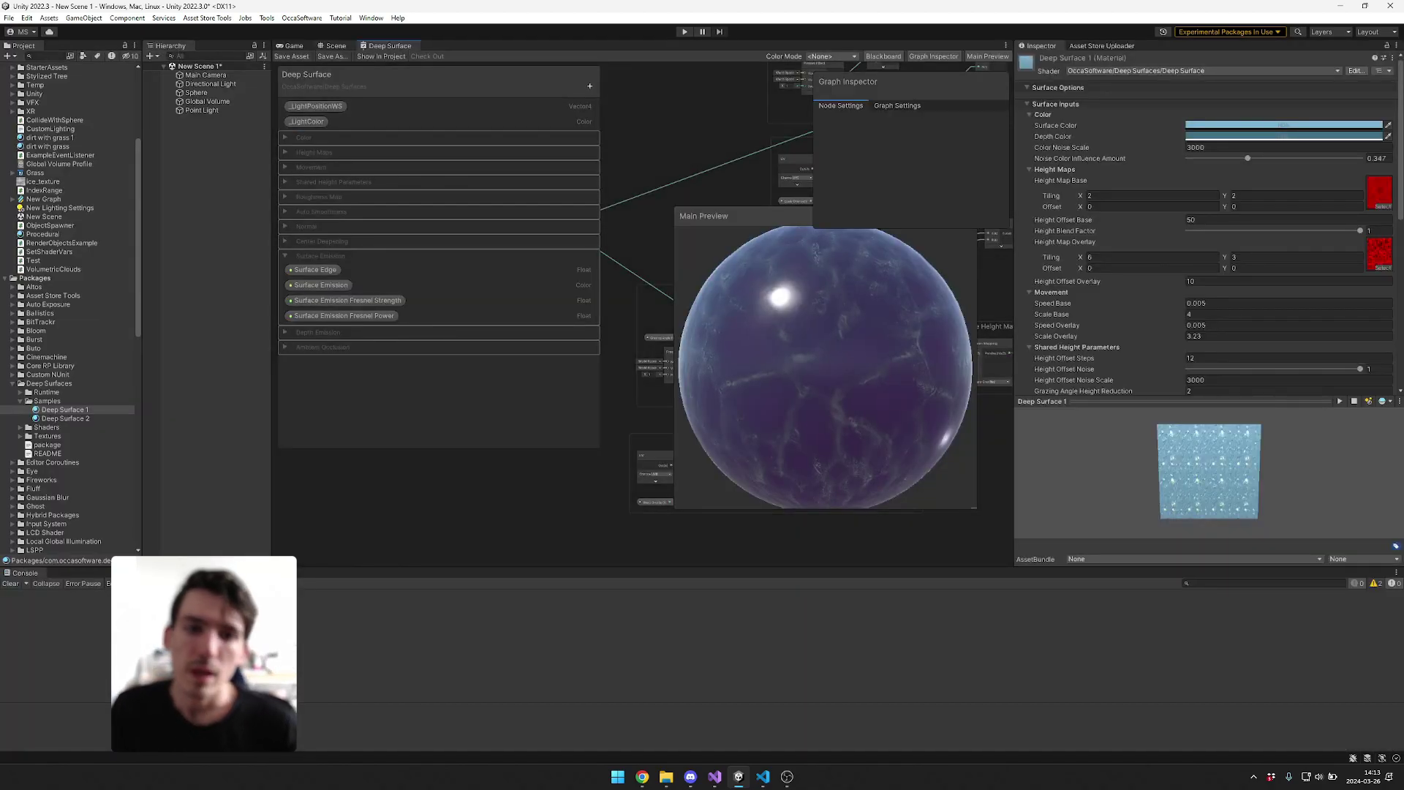
left_click(334, 46)
left_click(294, 46)
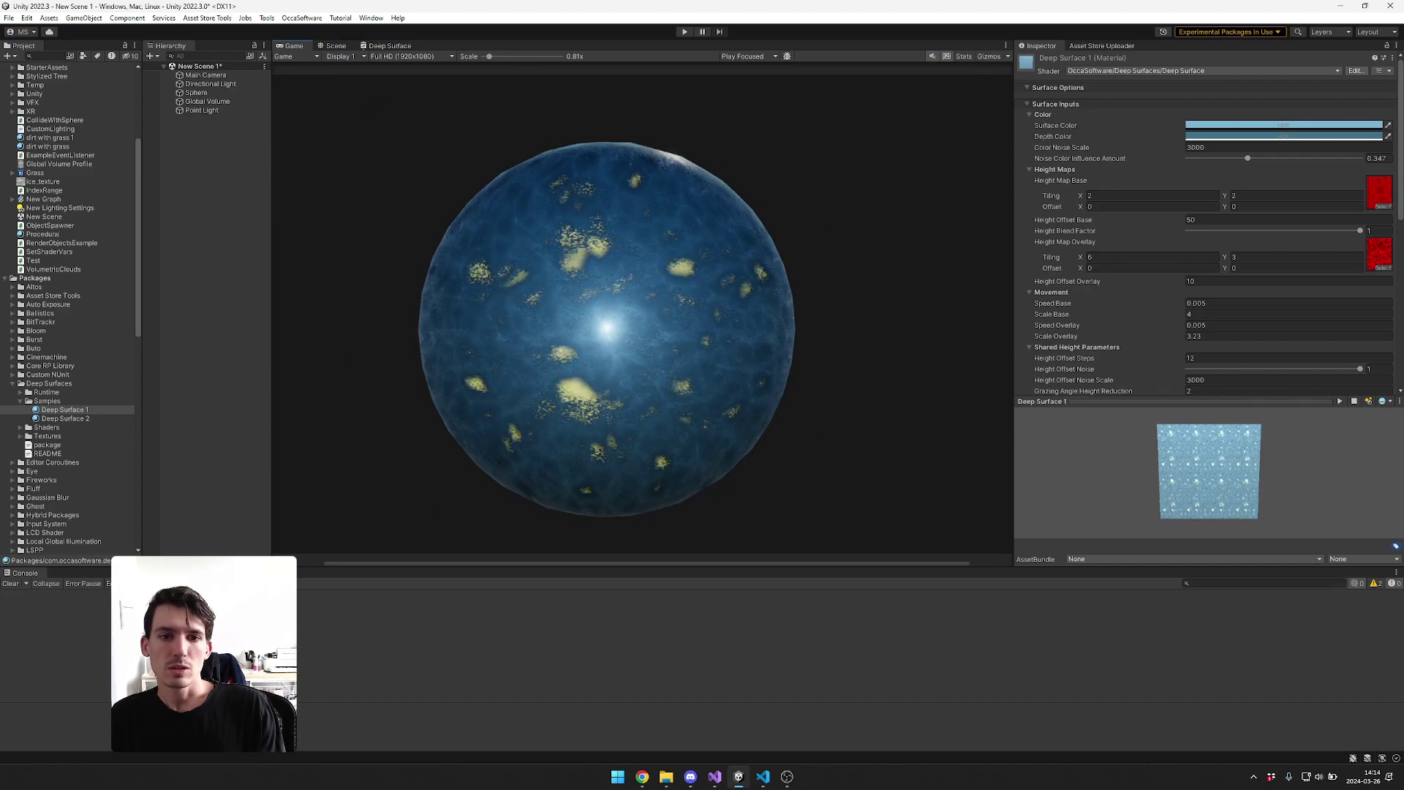